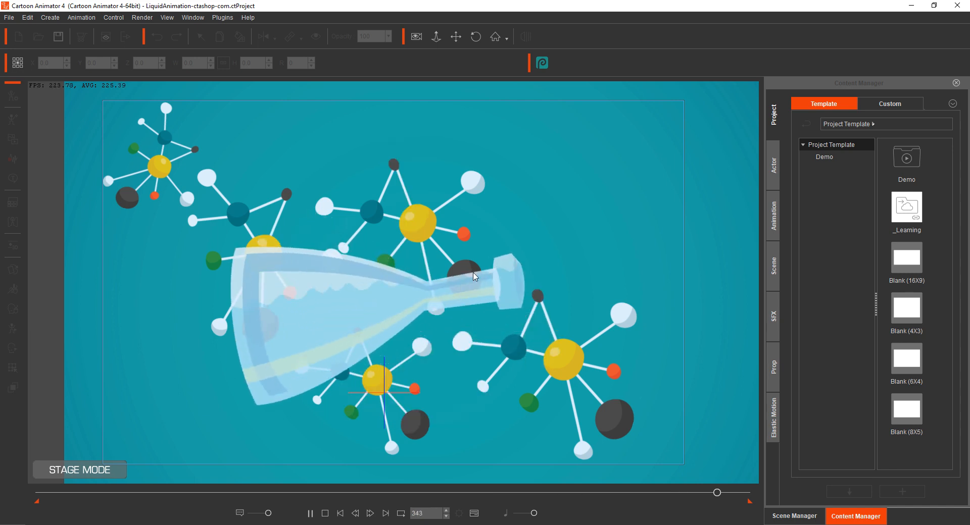
Stop the finished liquid animation's preview and inspect the flask and molecule objects on the stage
{"action": "left_click", "coordinate": [325, 514]}
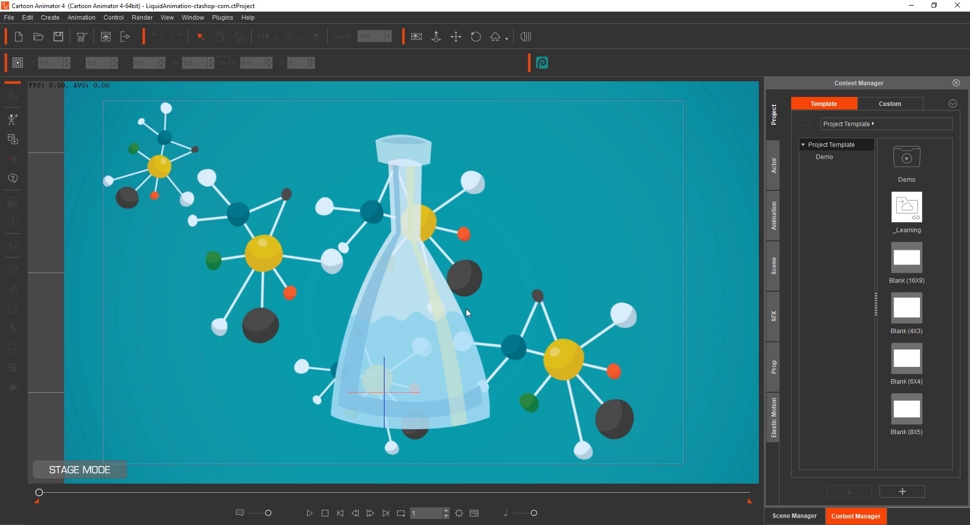
{"action": "left_click", "coordinate": [419, 294]}
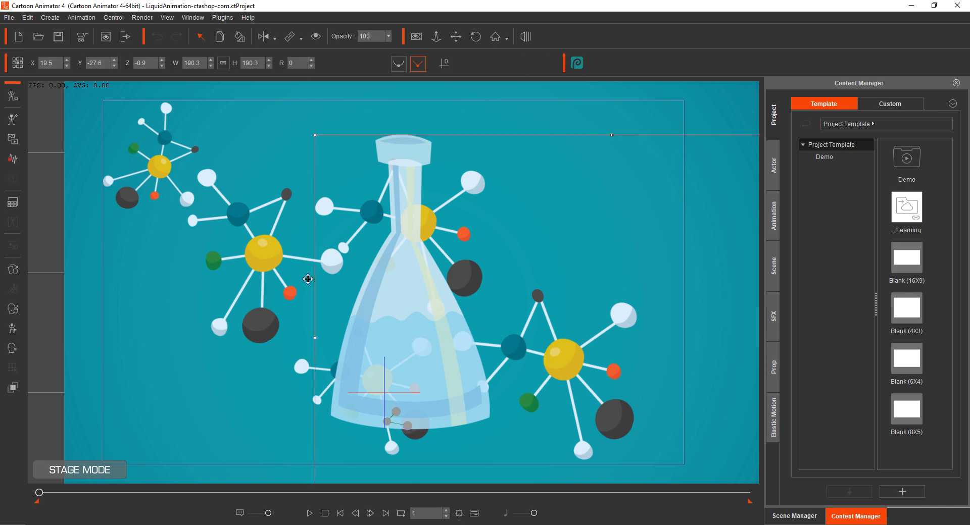
{"action": "left_click", "coordinate": [153, 320]}
{"action": "left_click", "coordinate": [160, 169]}
{"action": "left_click", "coordinate": [298, 142]}
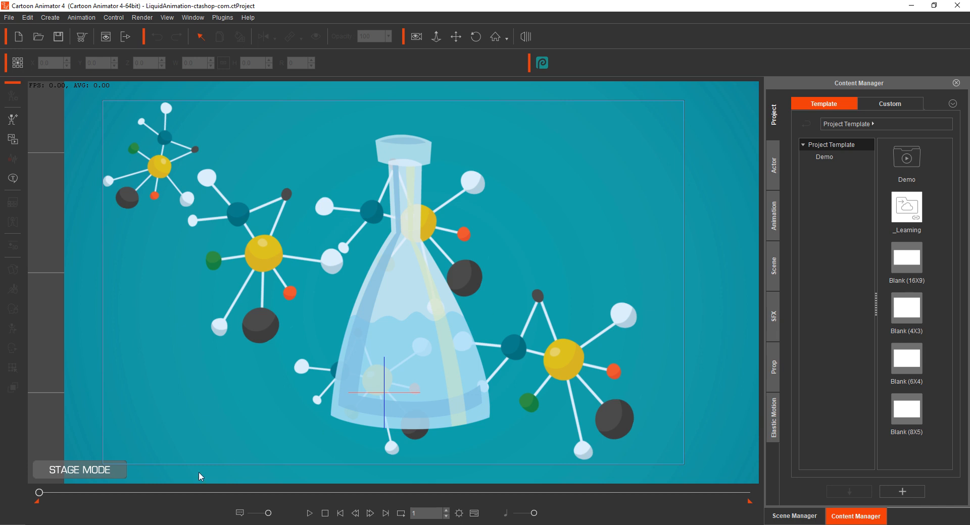
Switch to the web browser and review the ctashop.com page for the free Liquid Animation project and its download section
{"action": "left_click", "coordinate": [127, 524]}
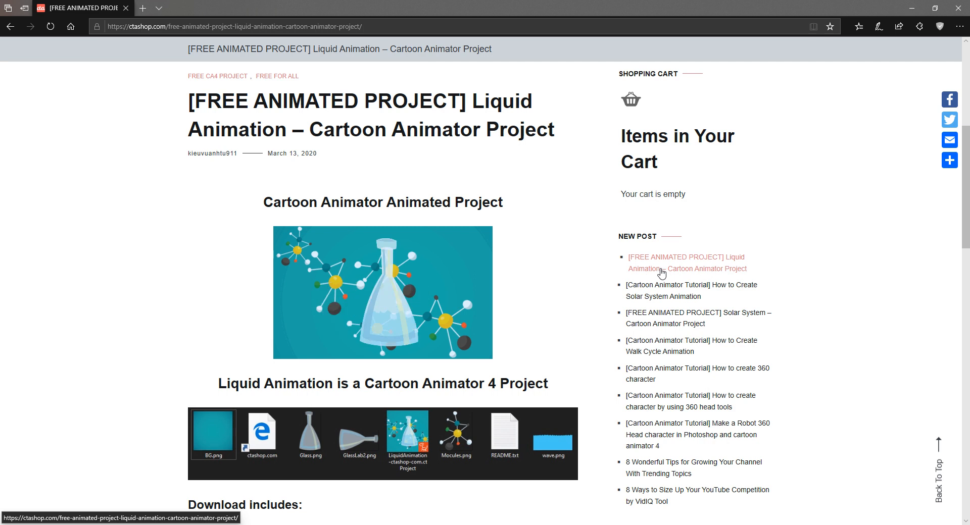
{"action": "scroll", "coordinate": [453, 255], "scroll_direction": "down", "scroll_amount": 9}
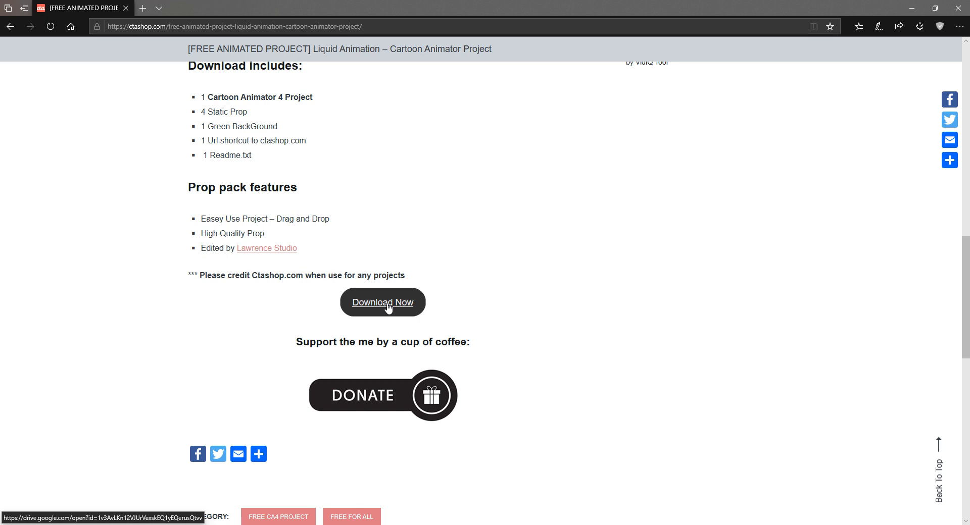
{"action": "scroll", "coordinate": [266, 356], "scroll_direction": "down", "scroll_amount": 2}
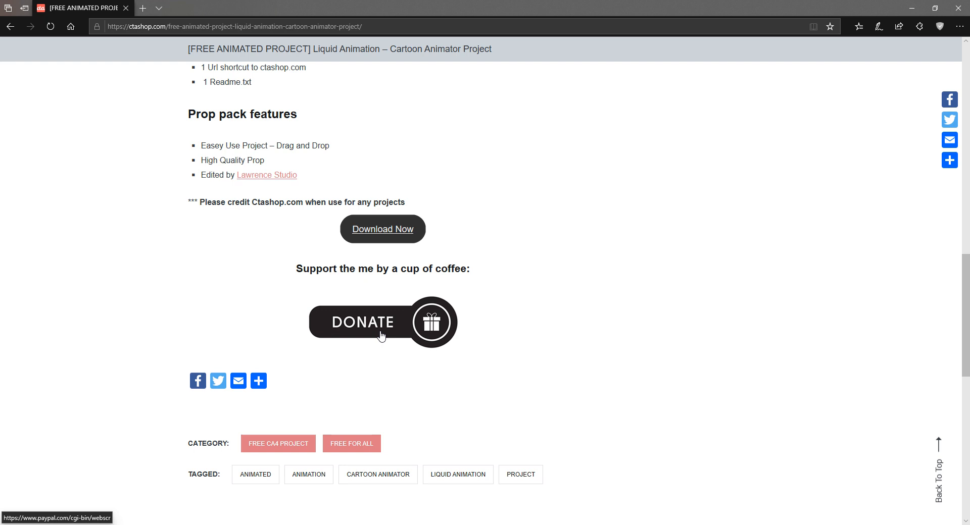
{"action": "scroll", "coordinate": [381, 334], "scroll_direction": "up", "scroll_amount": 10}
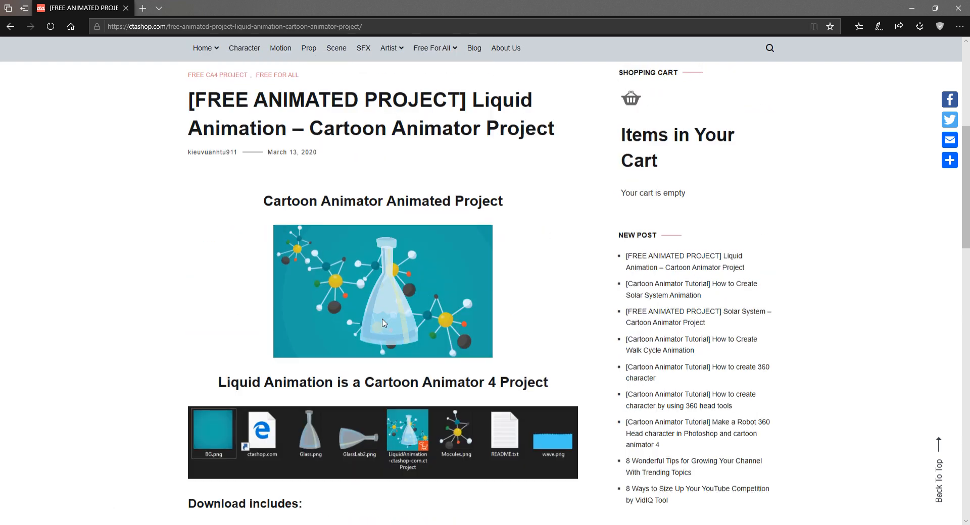
{"action": "scroll", "coordinate": [361, 265], "scroll_direction": "down", "scroll_amount": 1}
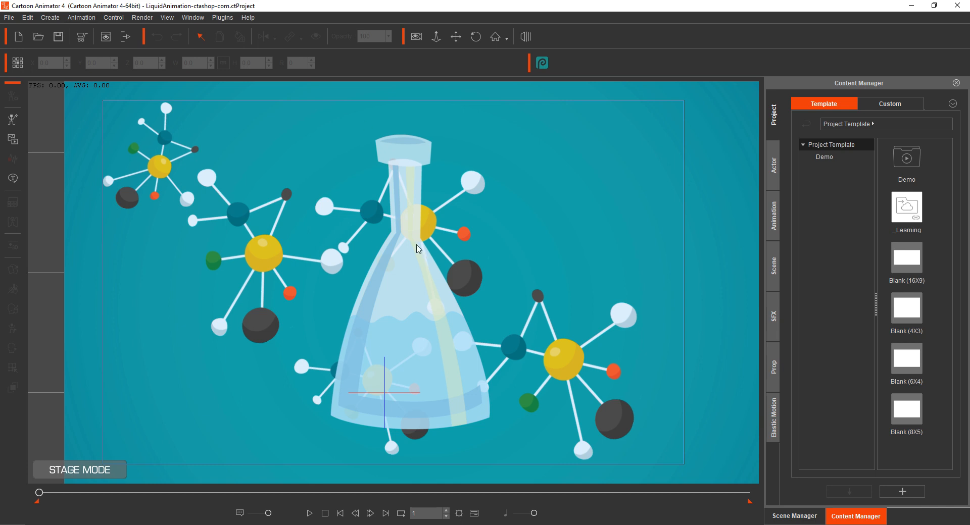
Play the liquid animation from the first frame and stop the preview
{"action": "mouse_move", "coordinate": [38, 493]}
{"action": "left_mouse_down"}
{"action": "mouse_move", "coordinate": [54, 495]}
{"action": "mouse_move", "coordinate": [31, 498]}
{"action": "left_mouse_up"}
{"action": "left_click", "coordinate": [309, 514]}
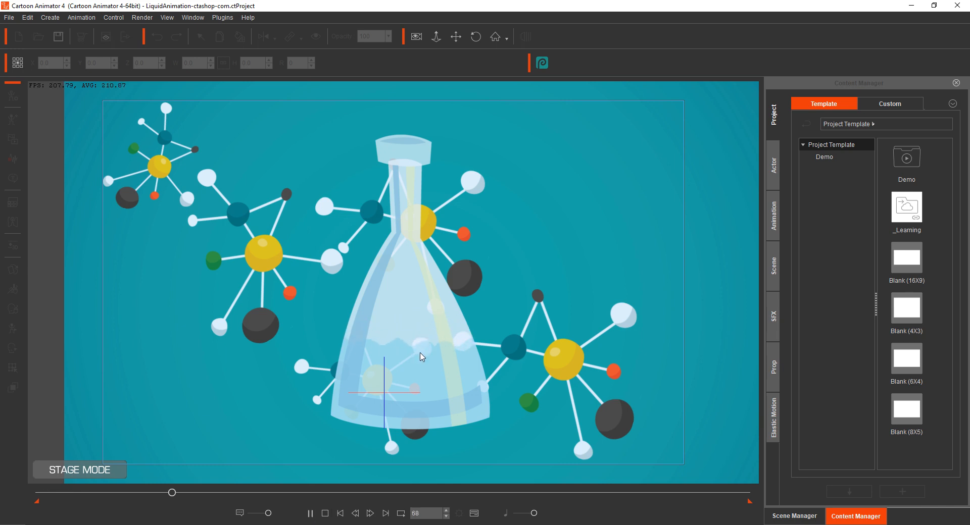
{"action": "left_click", "coordinate": [325, 513]}
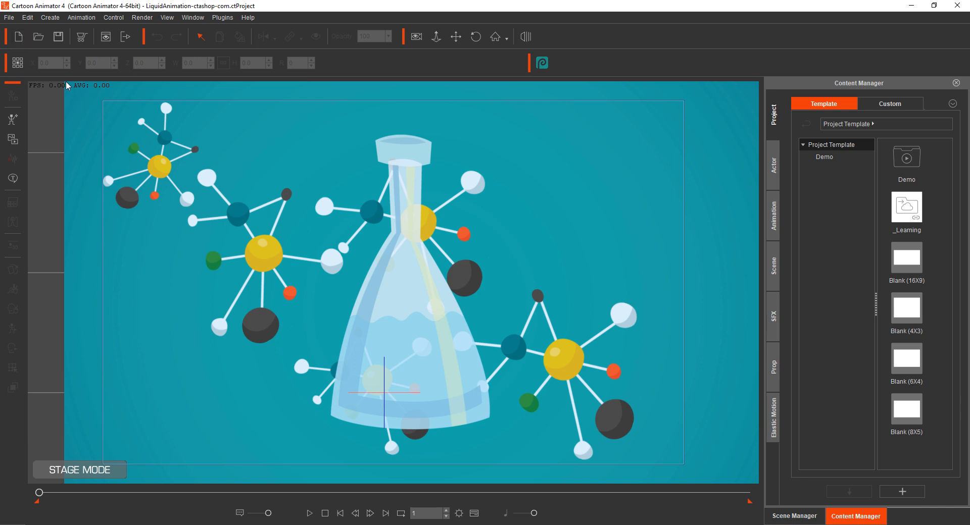
Create a new project and open the _G3 360 folder of the character actor templates
{"action": "left_click", "coordinate": [18, 37]}
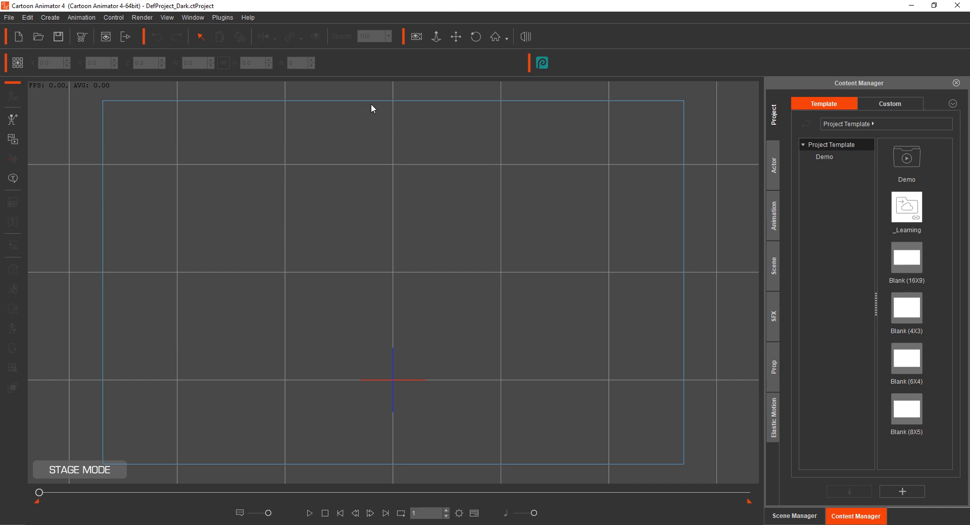
{"action": "left_click", "coordinate": [777, 184]}
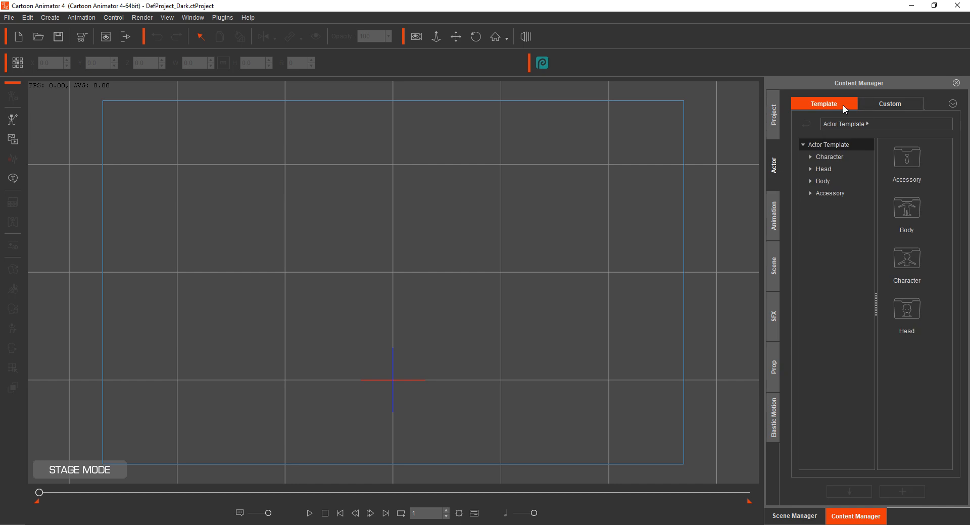
{"action": "left_click", "coordinate": [811, 156]}
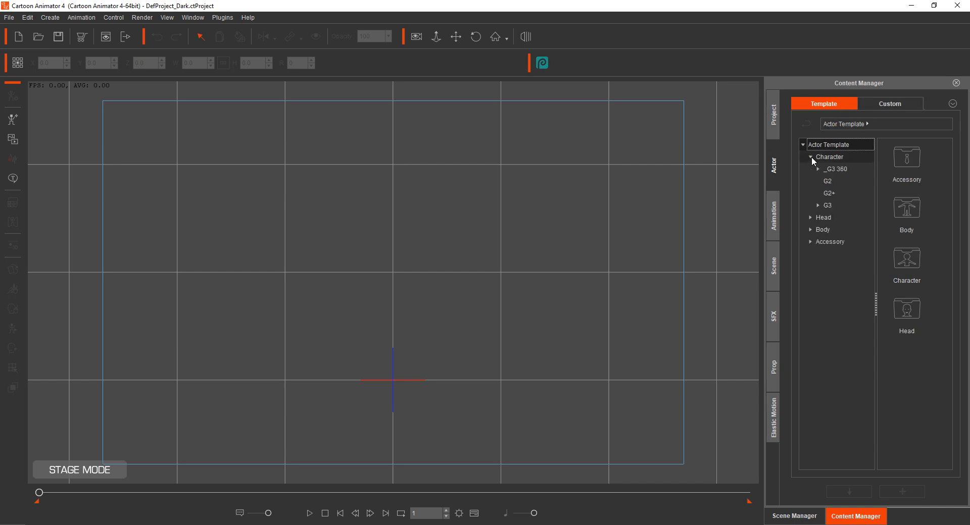
{"action": "double_click", "coordinate": [838, 172]}
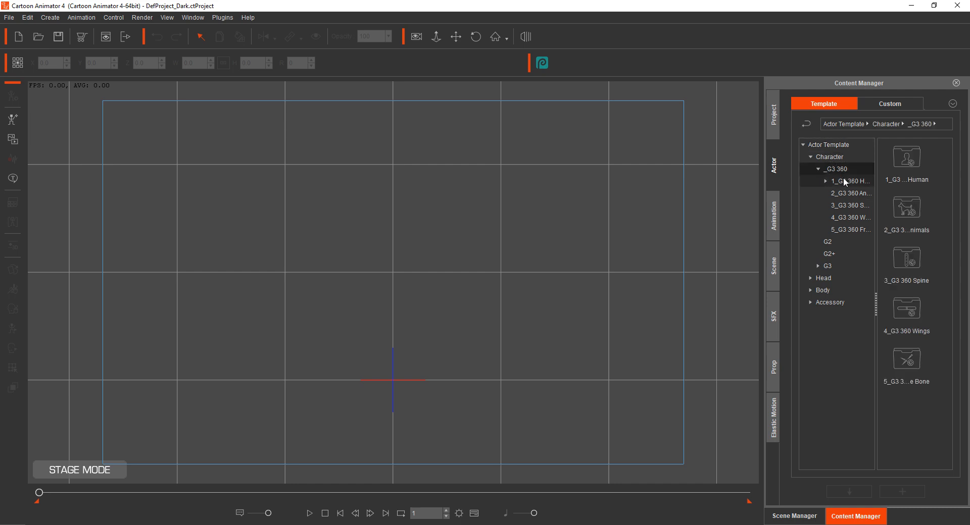
Add the Sunflower from the G3 360 Spine templates to the stage, centre it and enlarge it to about 123.1
{"action": "left_click", "coordinate": [845, 182]}
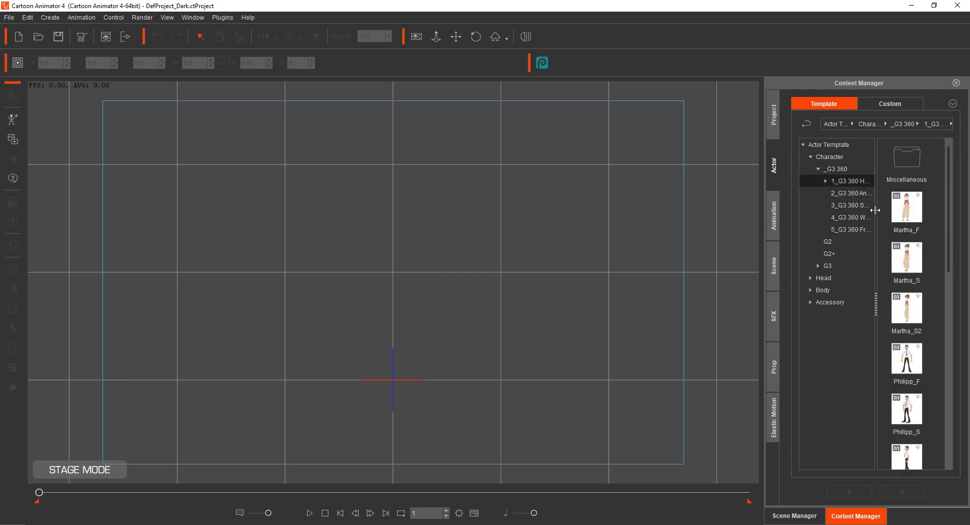
{"action": "left_click", "coordinate": [859, 228]}
{"action": "left_click", "coordinate": [862, 217]}
{"action": "left_click", "coordinate": [857, 195]}
{"action": "left_click", "coordinate": [857, 208]}
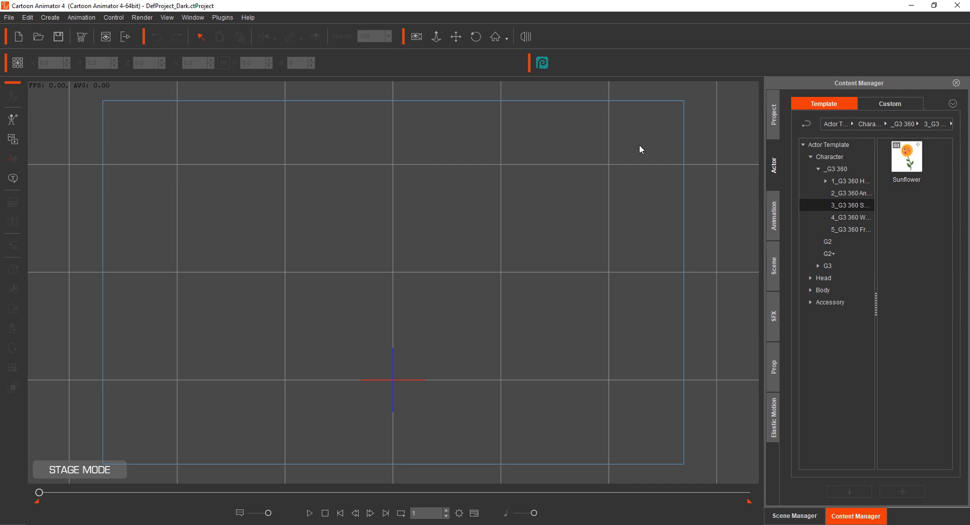
{"action": "left_click_drag", "start_coordinate": [904, 178], "coordinate": [478, 298]}
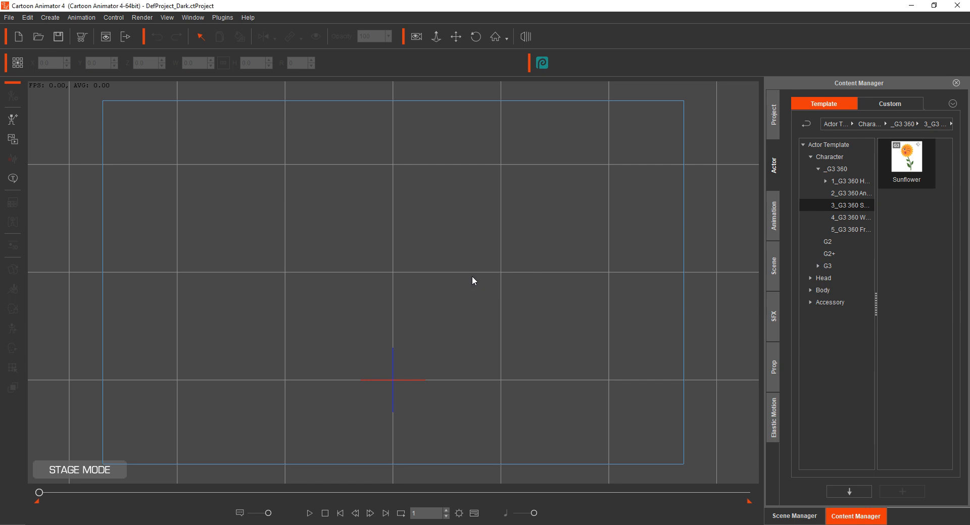
{"action": "left_click_drag", "start_coordinate": [387, 268], "coordinate": [416, 247]}
{"action": "left_click_drag", "start_coordinate": [448, 171], "coordinate": [460, 154]}
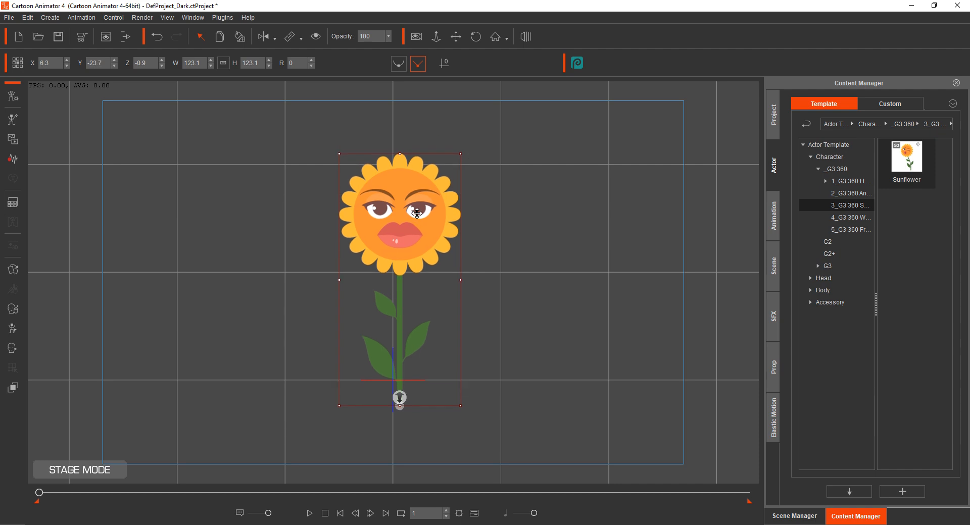
Open the sunflower in Composer mode and remove the Body stem-and-leaves sprite from Bone_1 with the Sprite Editor
{"action": "left_click", "coordinate": [16, 102]}
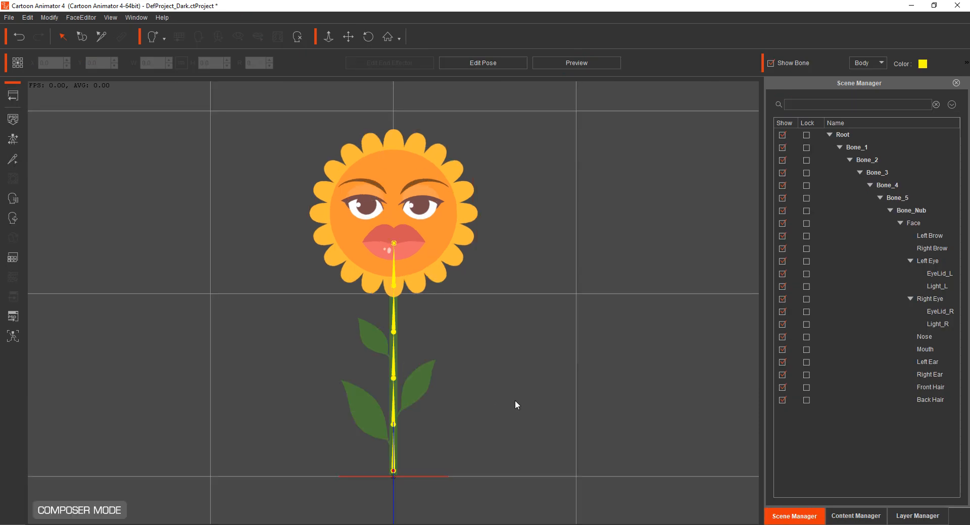
{"action": "left_click", "coordinate": [855, 515]}
{"action": "left_click", "coordinate": [422, 390]}
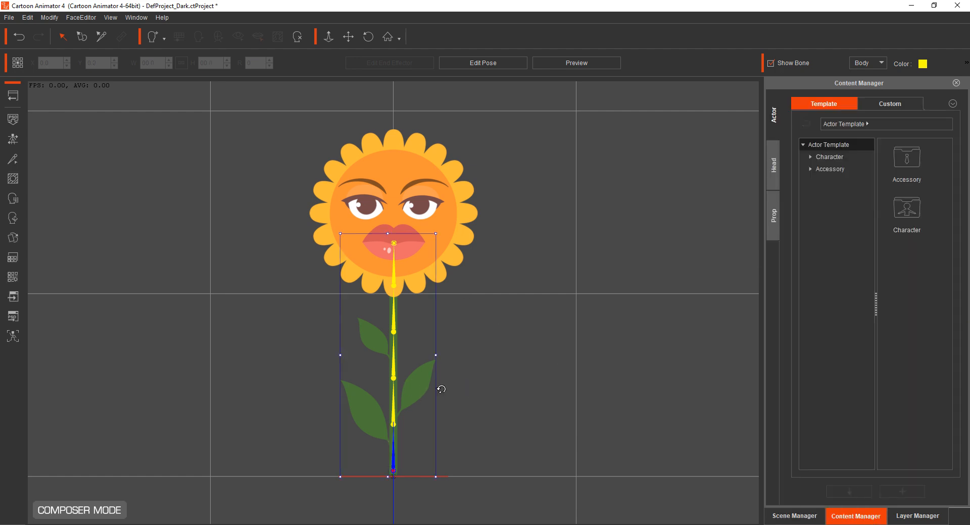
{"action": "left_click", "coordinate": [15, 238]}
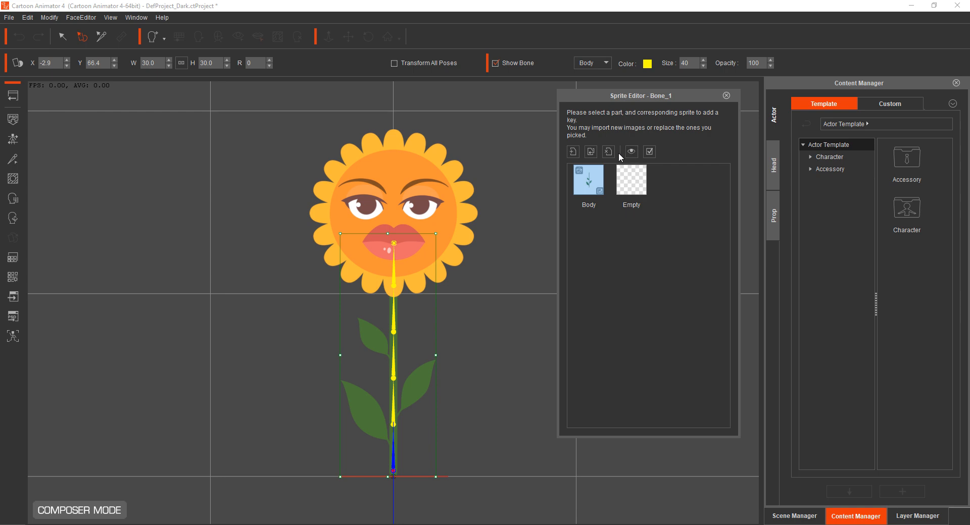
{"action": "left_click", "coordinate": [618, 175]}
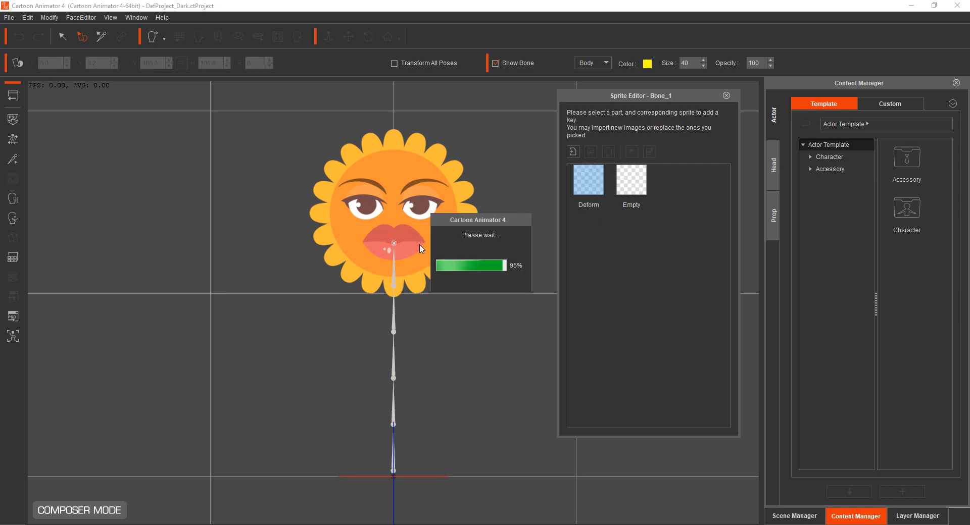
List the character's layers beside the Sprite Editor and remove the sprites of Left Brow and EyeLid_L
{"action": "left_click_drag", "start_coordinate": [650, 95], "coordinate": [608, 98]}
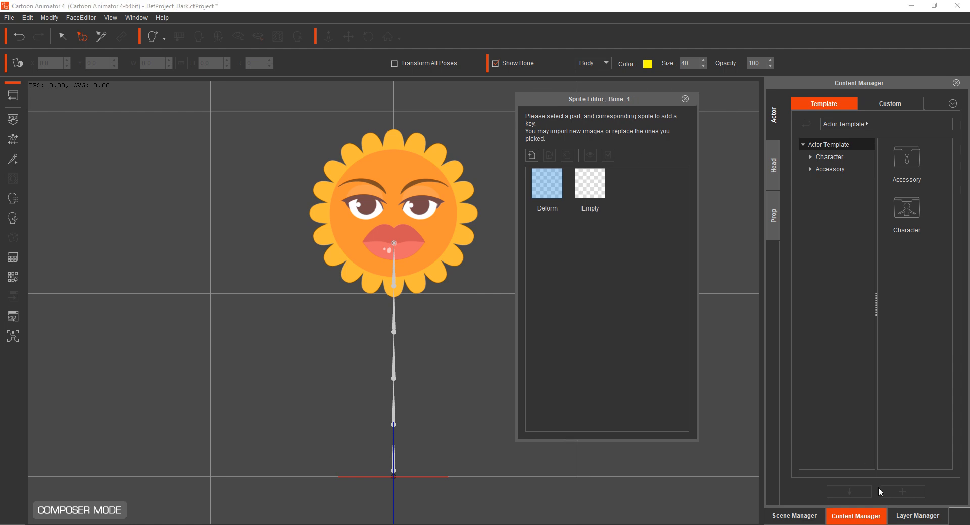
{"action": "left_click", "coordinate": [917, 515]}
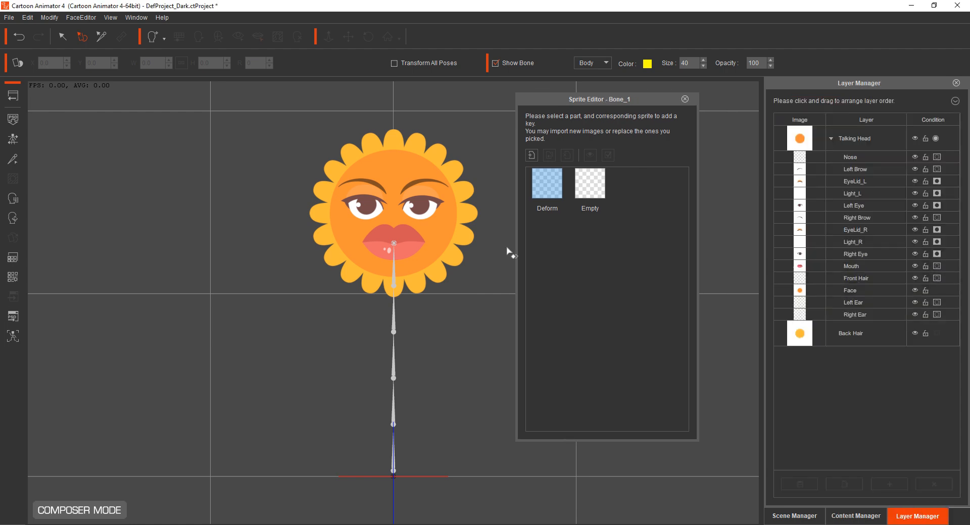
{"action": "left_click", "coordinate": [859, 169]}
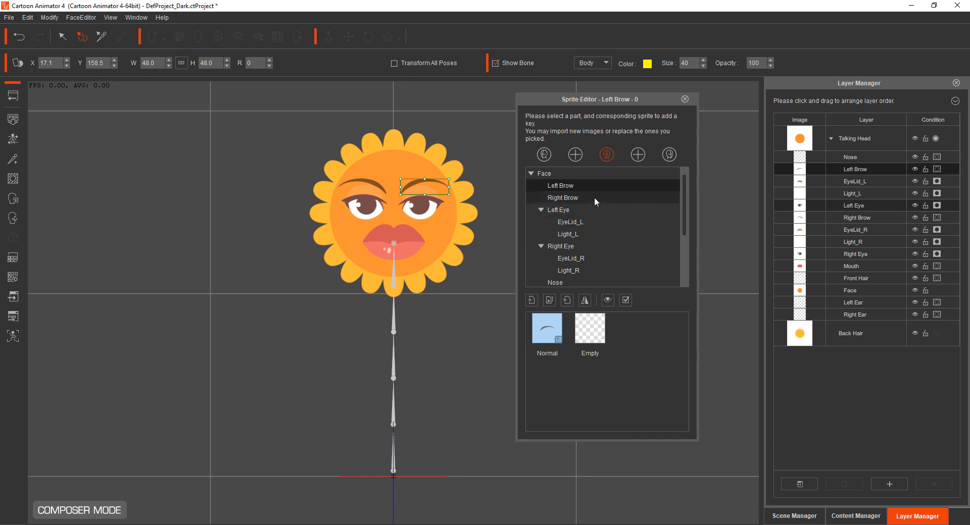
{"action": "left_click", "coordinate": [567, 300]}
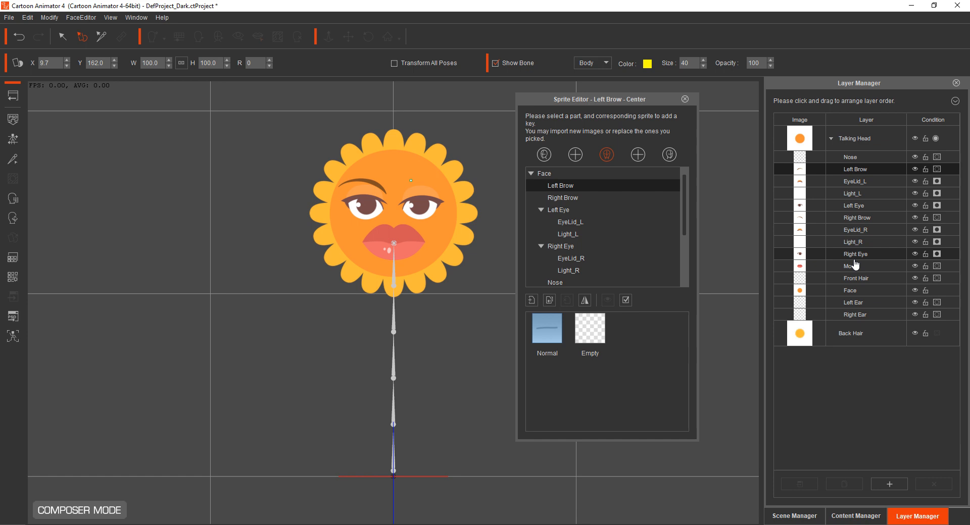
{"action": "left_click", "coordinate": [849, 180]}
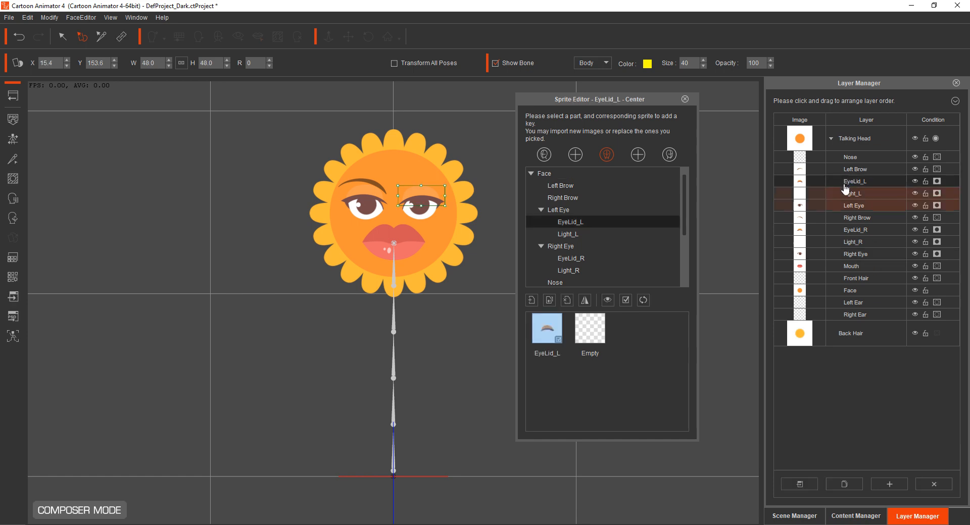
{"action": "left_click", "coordinate": [567, 300]}
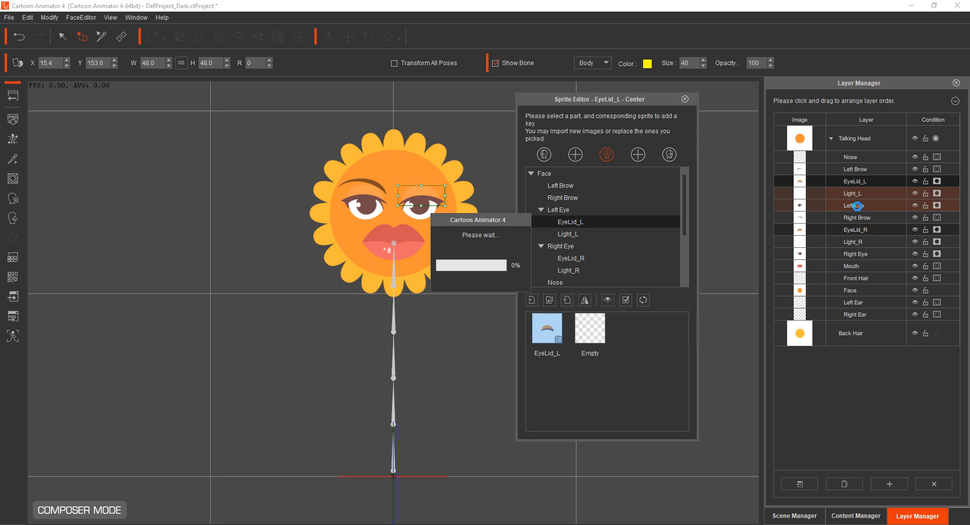
Remove the sprites of the Right Brow and EyeLid_R layers
{"action": "left_click", "coordinate": [861, 217]}
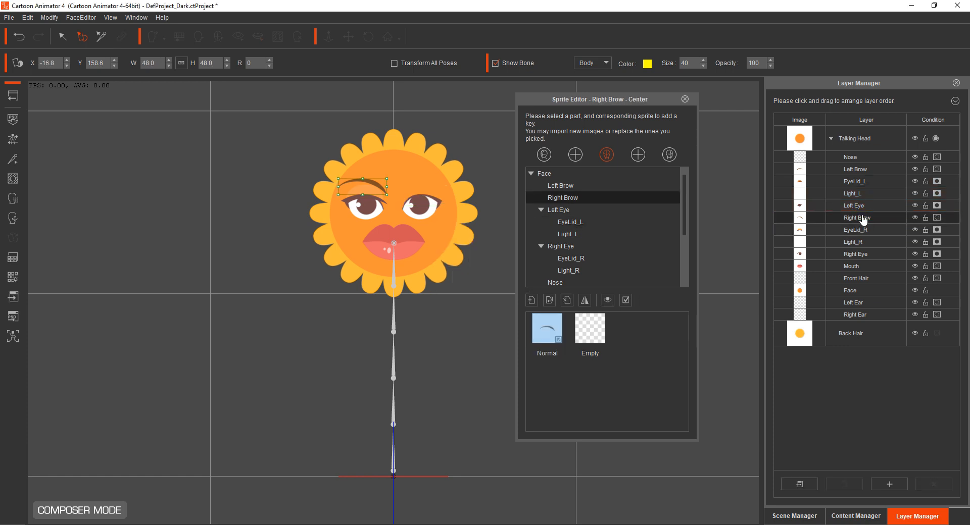
{"action": "left_click", "coordinate": [568, 300]}
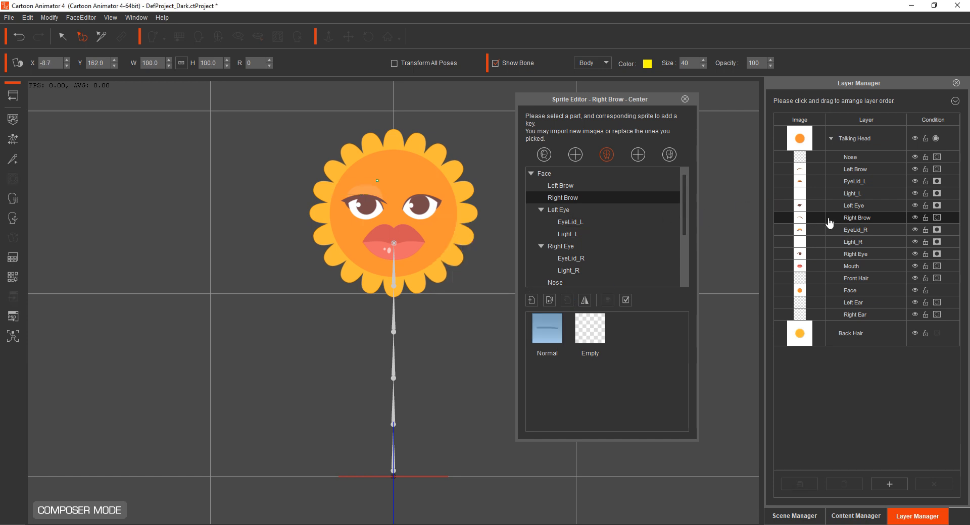
{"action": "left_click", "coordinate": [856, 229]}
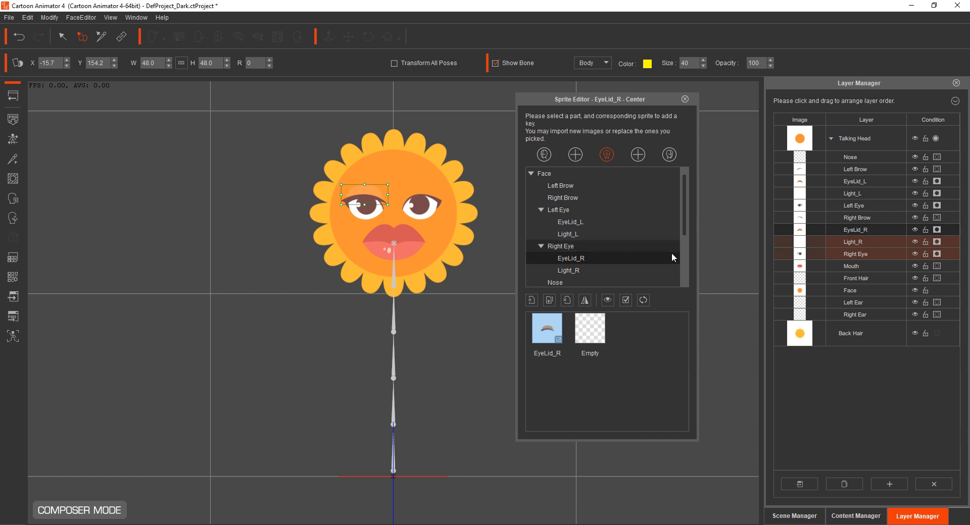
{"action": "left_click", "coordinate": [566, 300]}
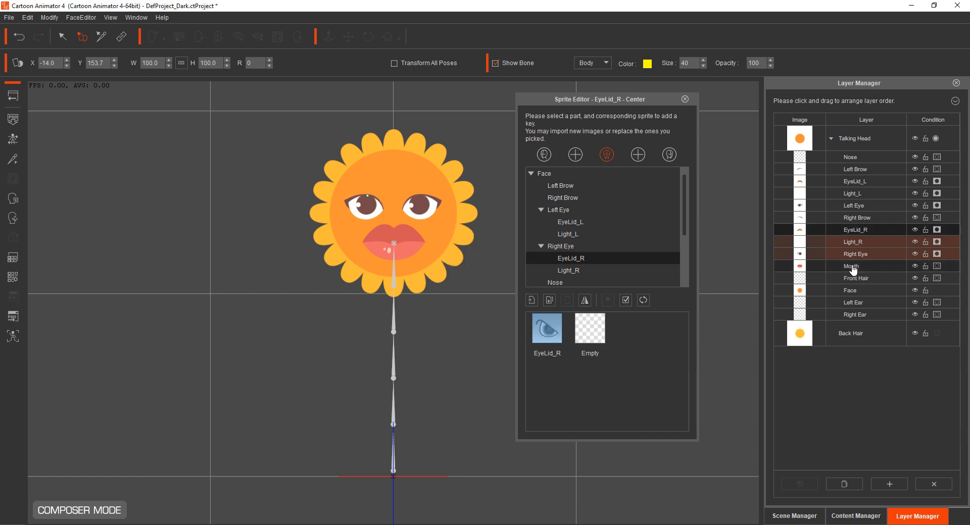
Remove the sprites of the Mouth, Left Eye and Right Eye layers
{"action": "left_click", "coordinate": [868, 267]}
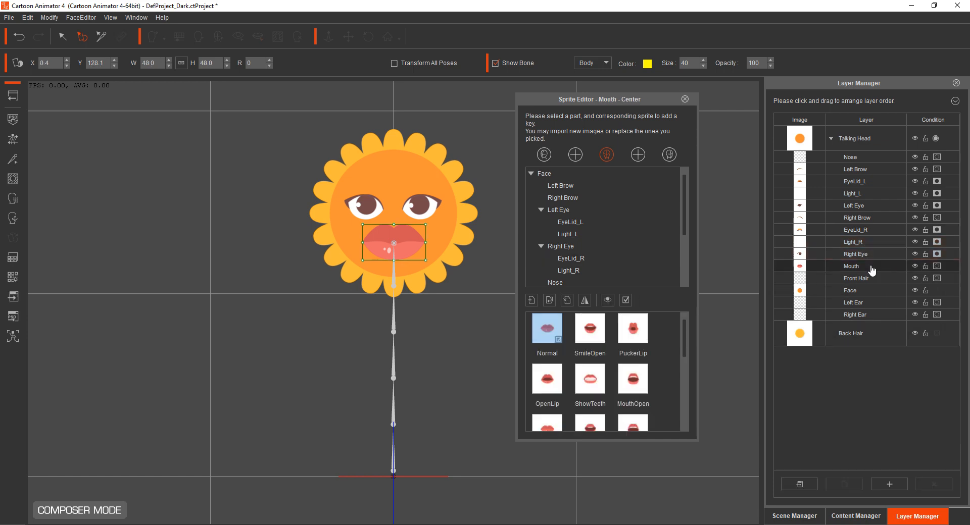
{"action": "left_click", "coordinate": [565, 301]}
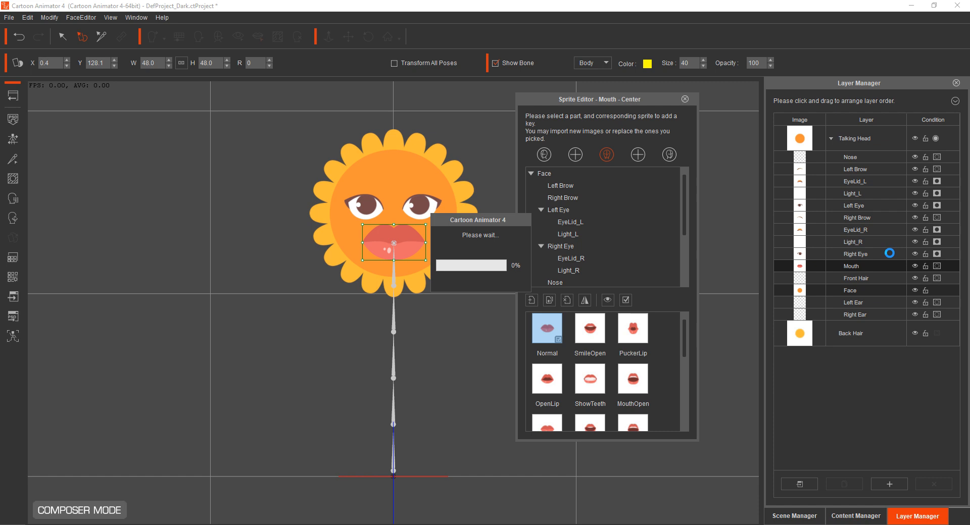
{"action": "left_click", "coordinate": [854, 206]}
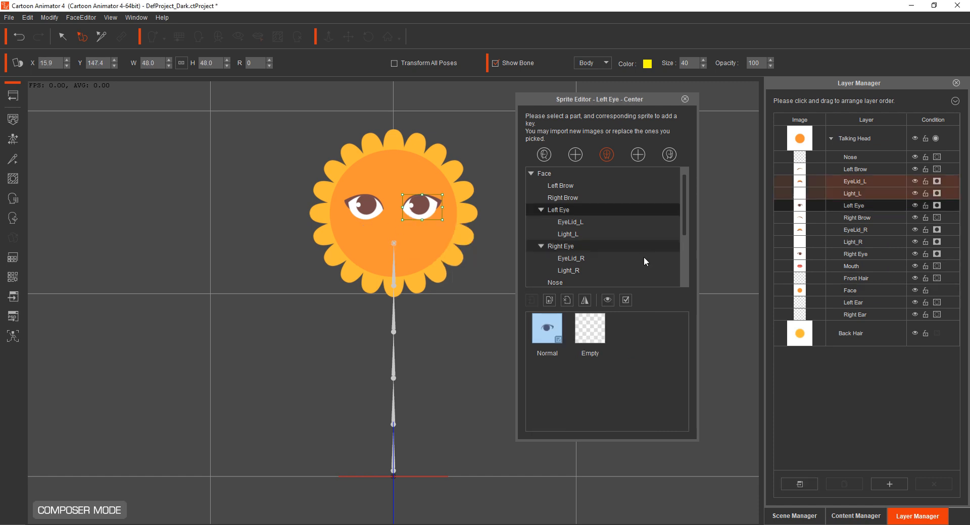
{"action": "left_click", "coordinate": [567, 300]}
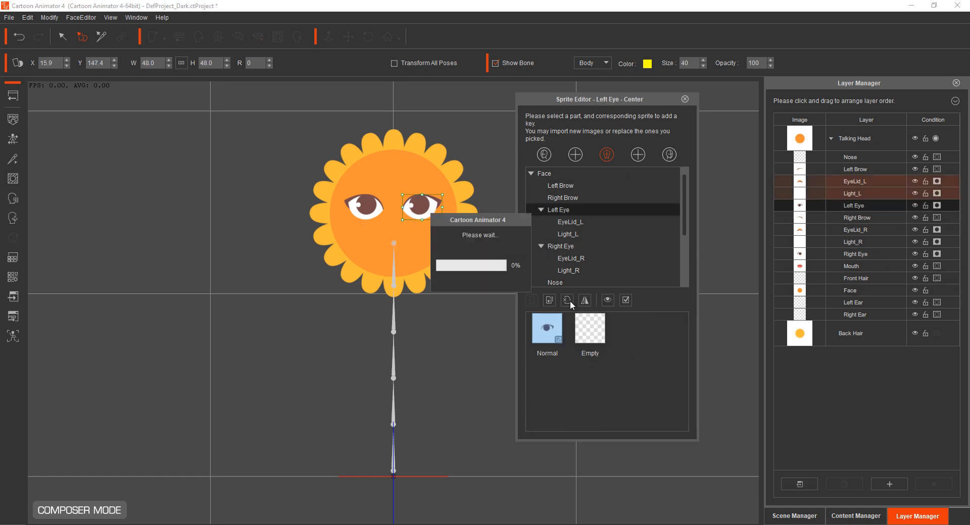
{"action": "left_click", "coordinate": [374, 216]}
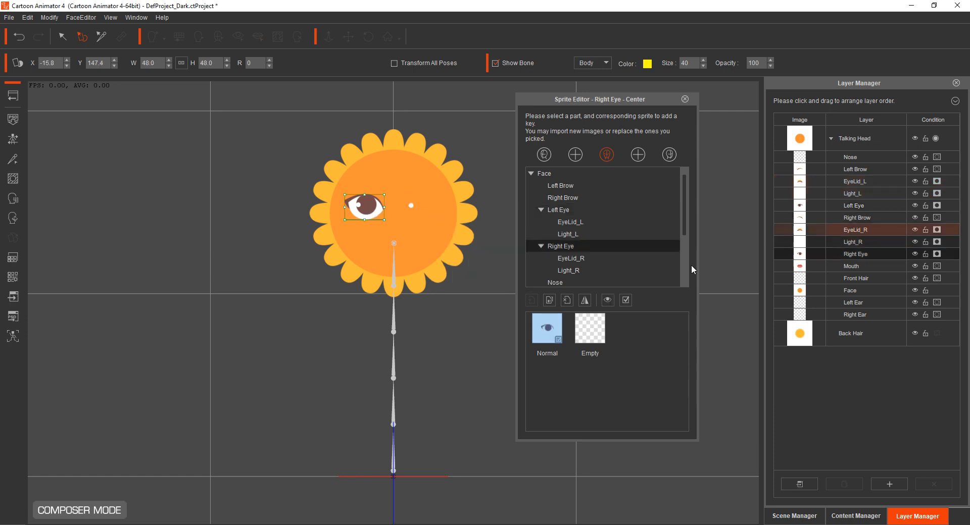
{"action": "left_click", "coordinate": [567, 300]}
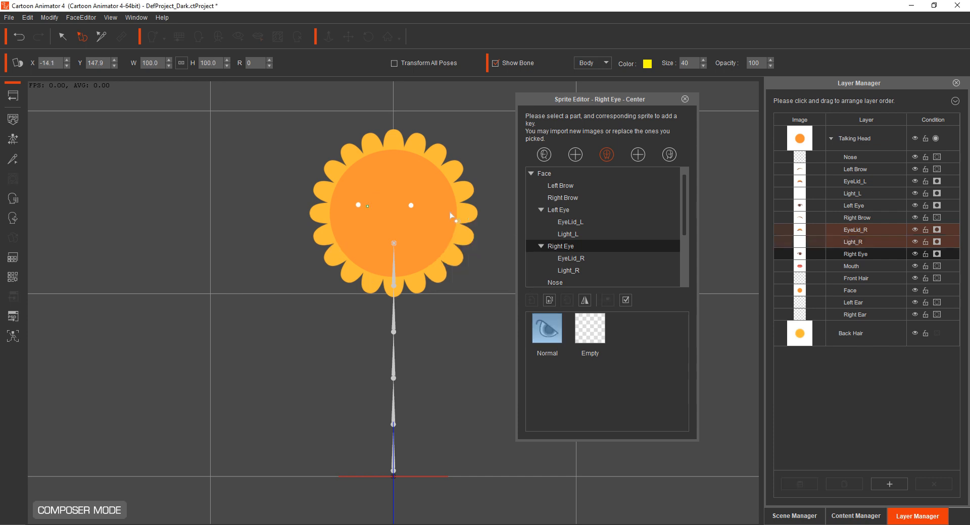
Remove the remaining white eye highlights, the sprites of Light_L and Light_R
{"action": "left_click", "coordinate": [412, 206]}
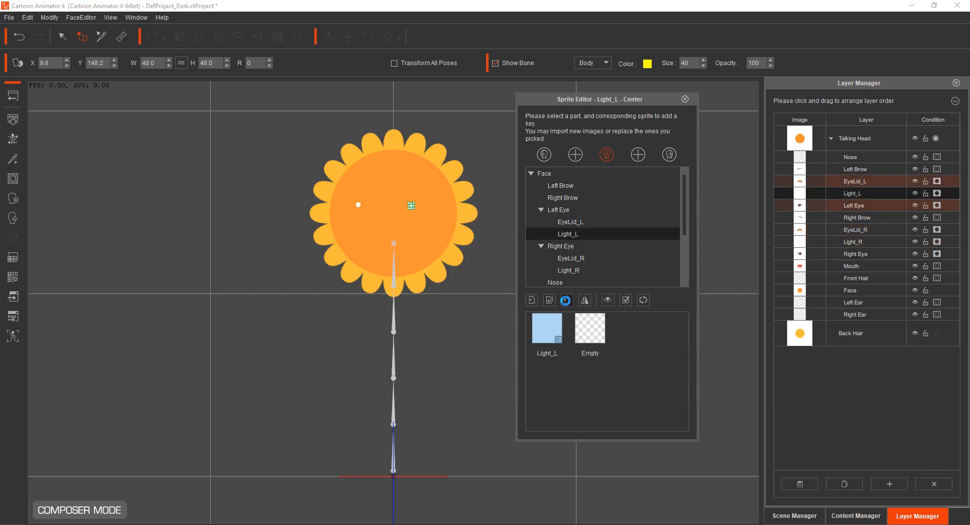
{"action": "left_click", "coordinate": [566, 301]}
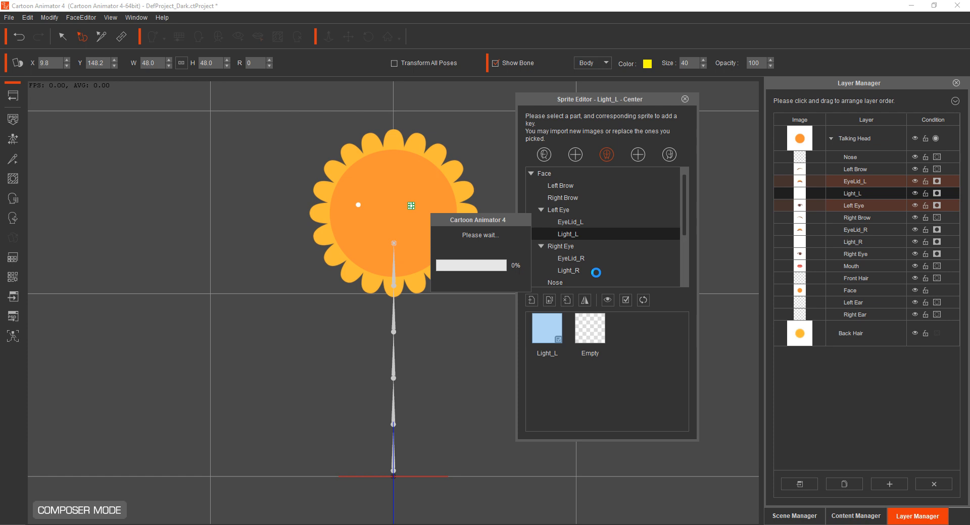
{"action": "left_click", "coordinate": [358, 207]}
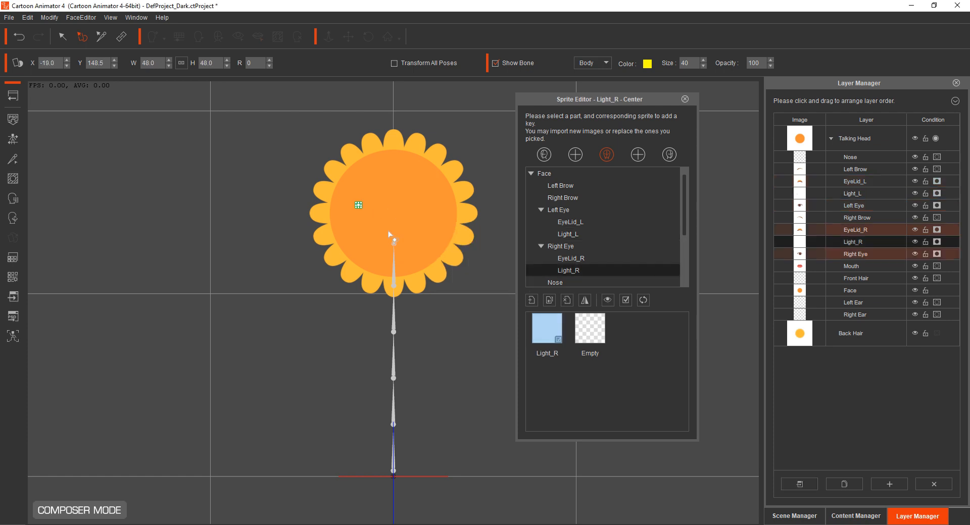
{"action": "left_click", "coordinate": [567, 300]}
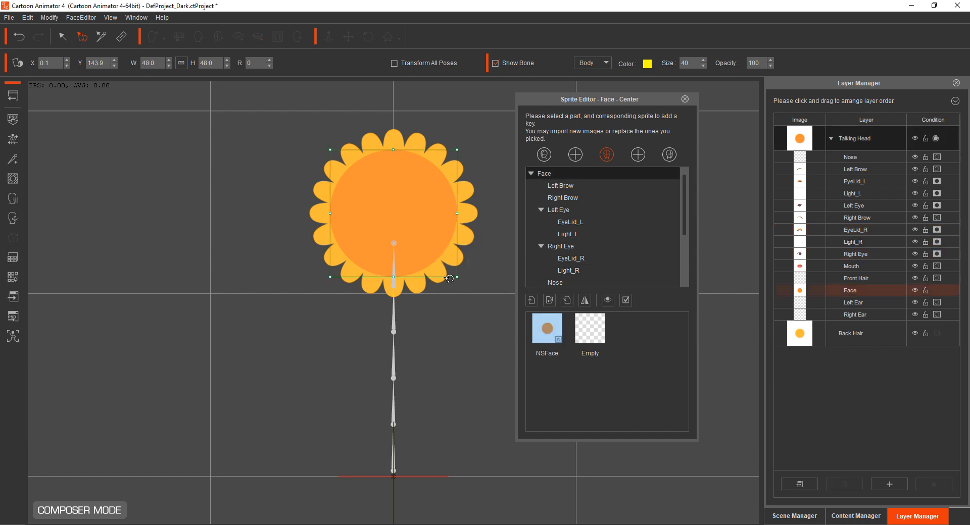
Remove the Back Hair petal sprite and close the Sprite Editor
{"action": "left_click", "coordinate": [466, 237]}
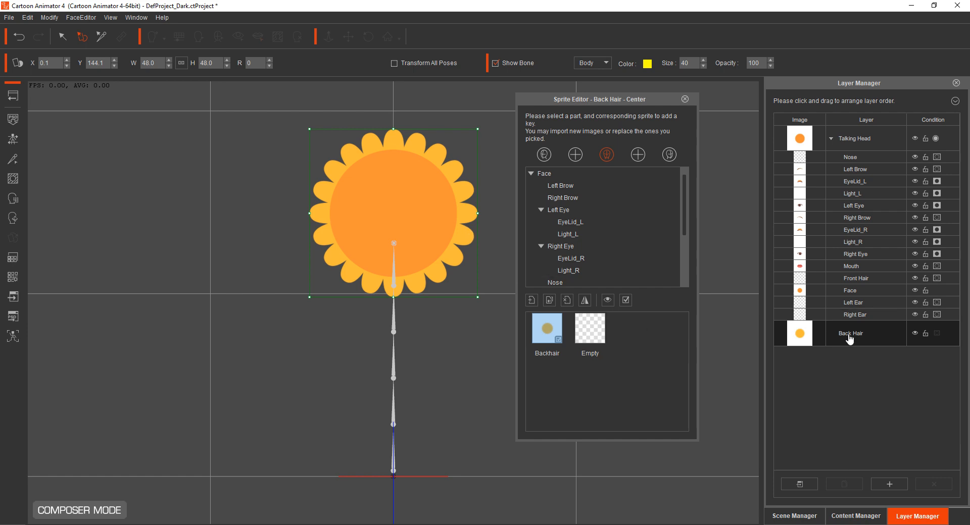
{"action": "left_click", "coordinate": [606, 329]}
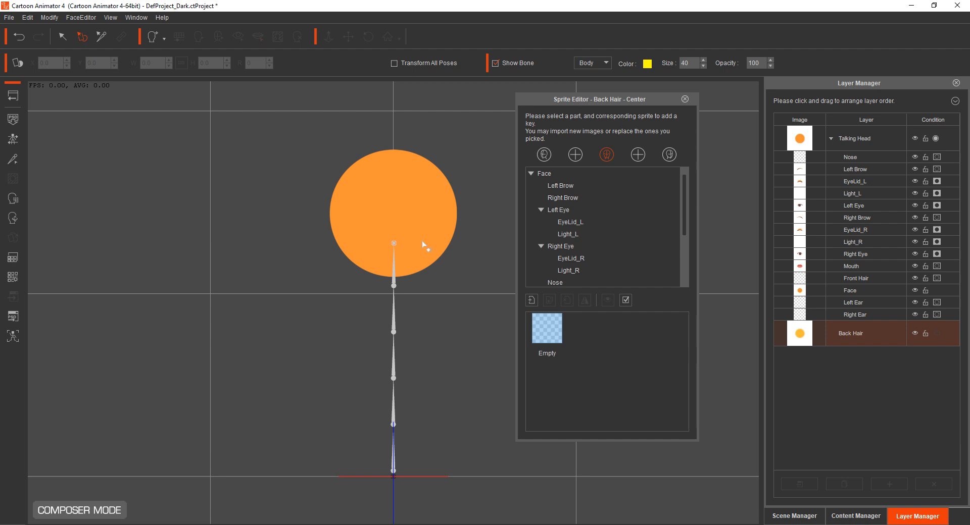
{"action": "left_click", "coordinate": [685, 99]}
Replace the Face layer's orange circle sprite with Glass.png from folder 2 inside New folder on the Desktop
{"action": "left_click", "coordinate": [857, 293]}
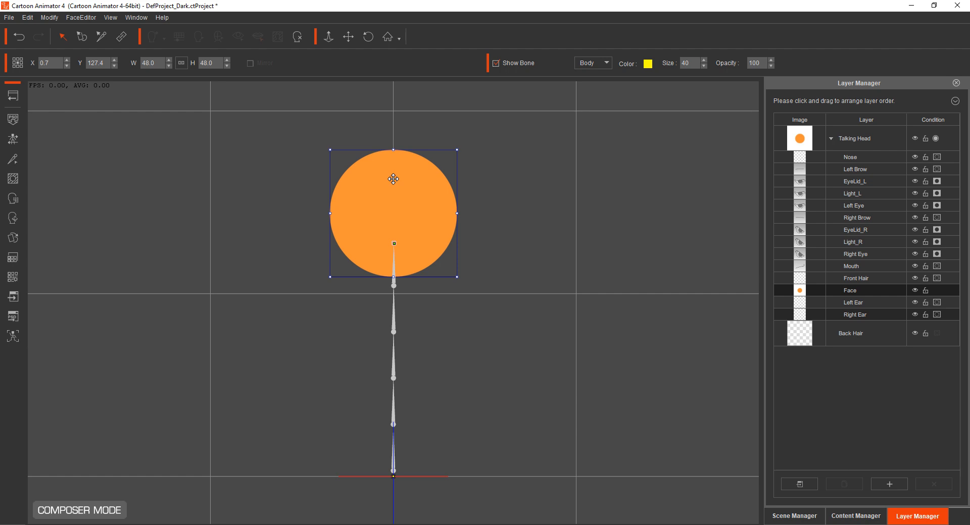
{"action": "left_click", "coordinate": [13, 238]}
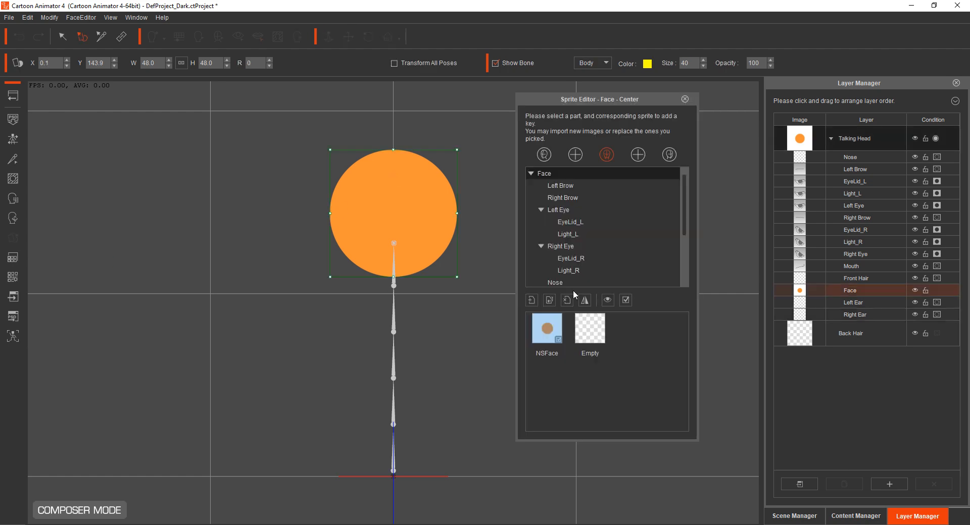
{"action": "left_click", "coordinate": [549, 302]}
{"action": "scroll", "coordinate": [547, 170], "scroll_direction": "up", "scroll_amount": 1}
{"action": "scroll", "coordinate": [544, 172], "scroll_direction": "down", "scroll_amount": 2}
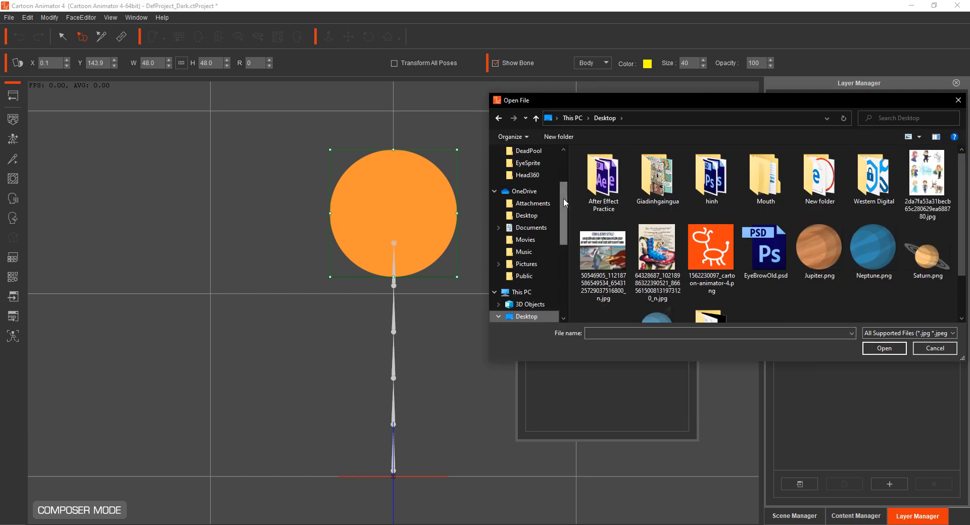
{"action": "double_click", "coordinate": [820, 179]}
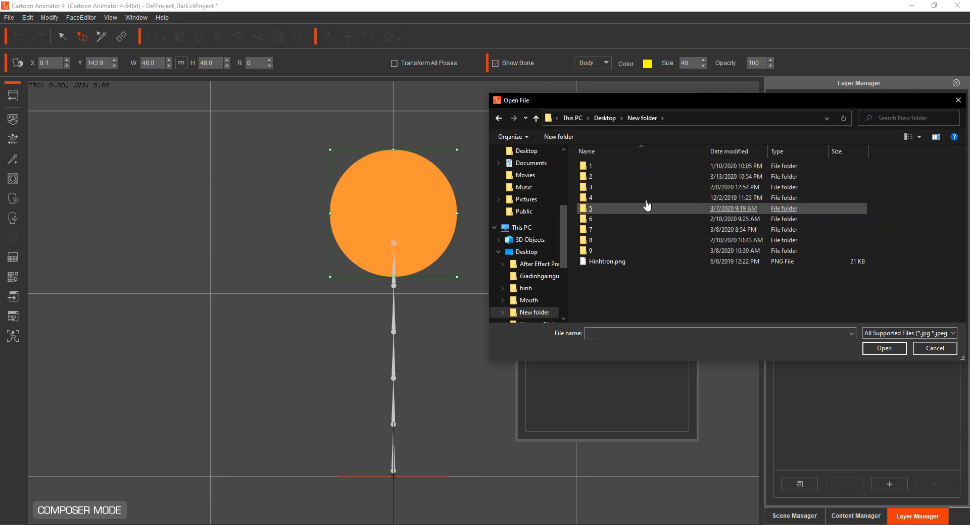
{"action": "double_click", "coordinate": [596, 177]}
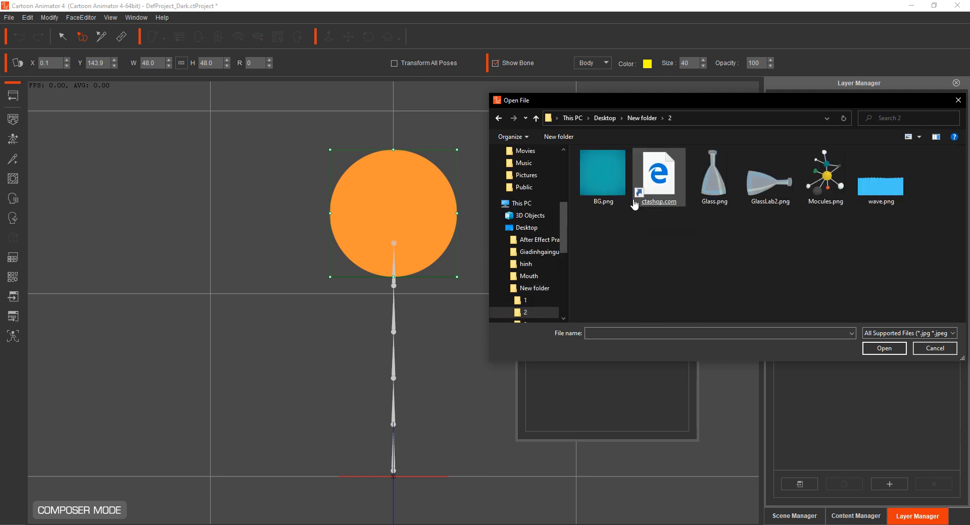
{"action": "left_click", "coordinate": [715, 187]}
{"action": "double_click", "coordinate": [715, 187]}
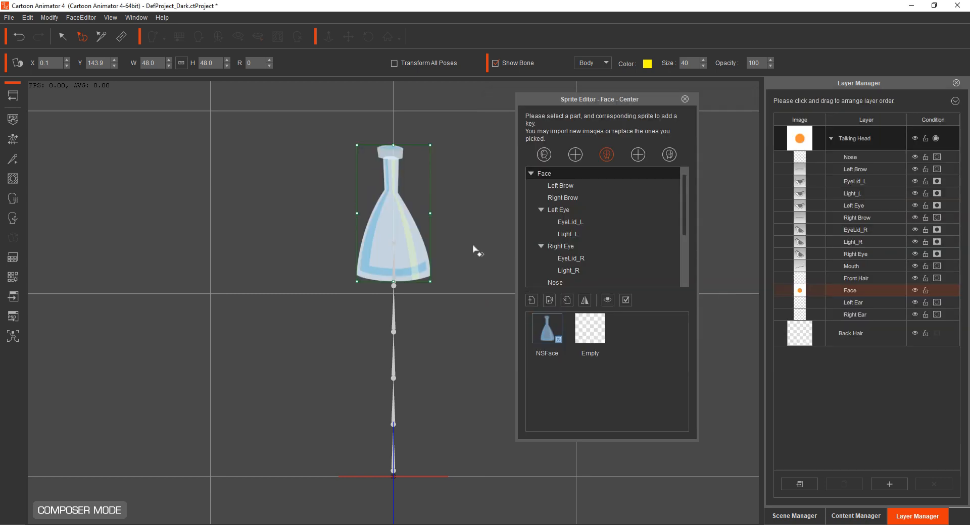
Enlarge the flask sprite to about 86.6, move it down over the bones to about X 2.1, Y 63.3, and close the Sprite Editor
{"action": "left_click_drag", "start_coordinate": [430, 281], "coordinate": [453, 325]}
{"action": "left_click_drag", "start_coordinate": [422, 268], "coordinate": [422, 421]}
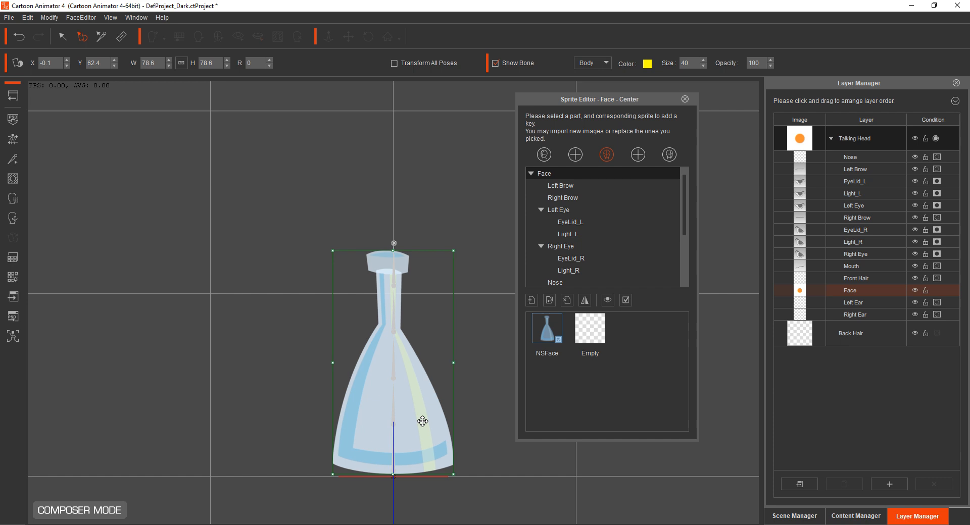
{"action": "left_click_drag", "start_coordinate": [332, 251], "coordinate": [333, 242]}
{"action": "left_click_drag", "start_coordinate": [419, 380], "coordinate": [422, 379]}
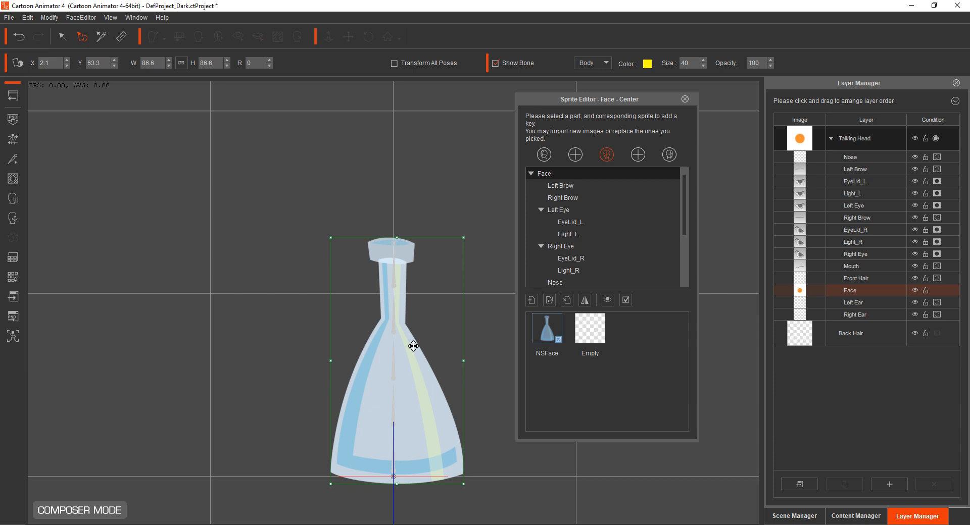
{"action": "left_click", "coordinate": [684, 99]}
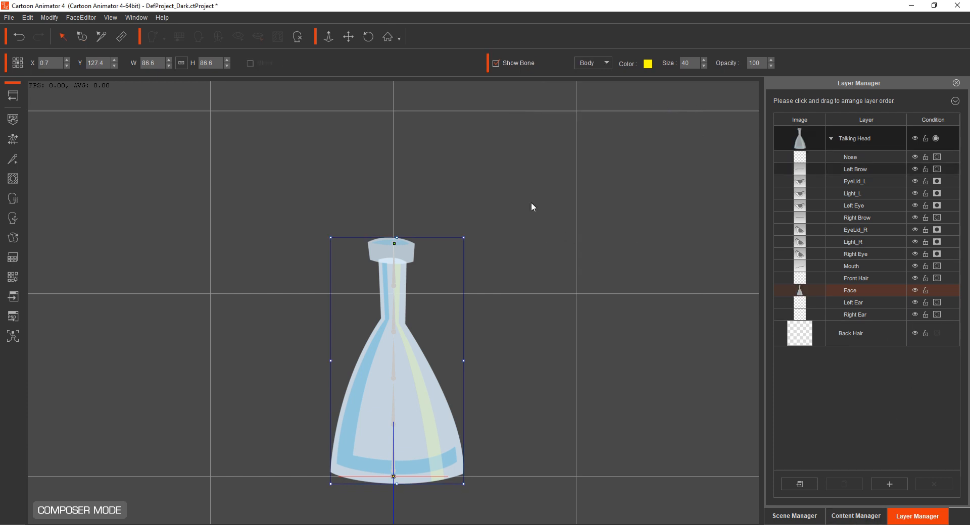
{"action": "left_click", "coordinate": [268, 154]}
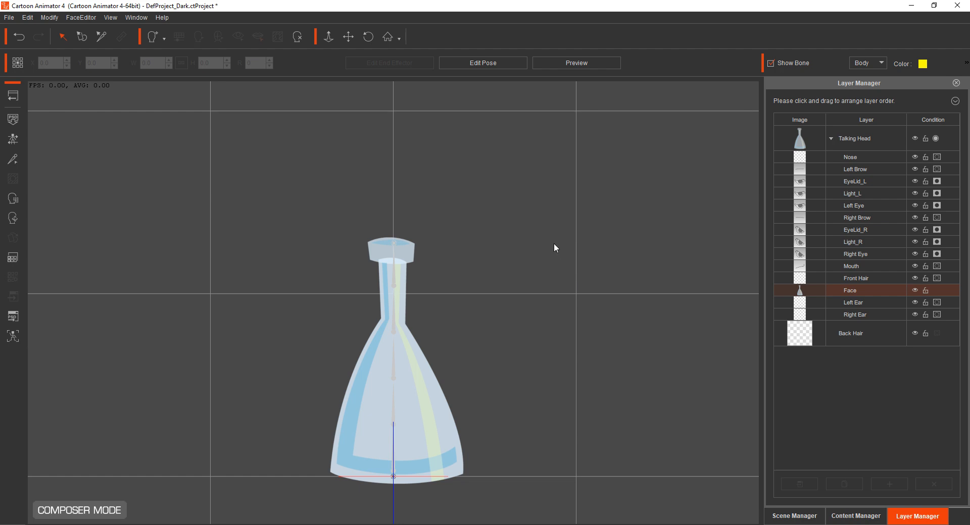
Switch to Adobe Illustrator and create a new document 800 px wide and 500 px high
{"action": "left_click", "coordinate": [274, 524]}
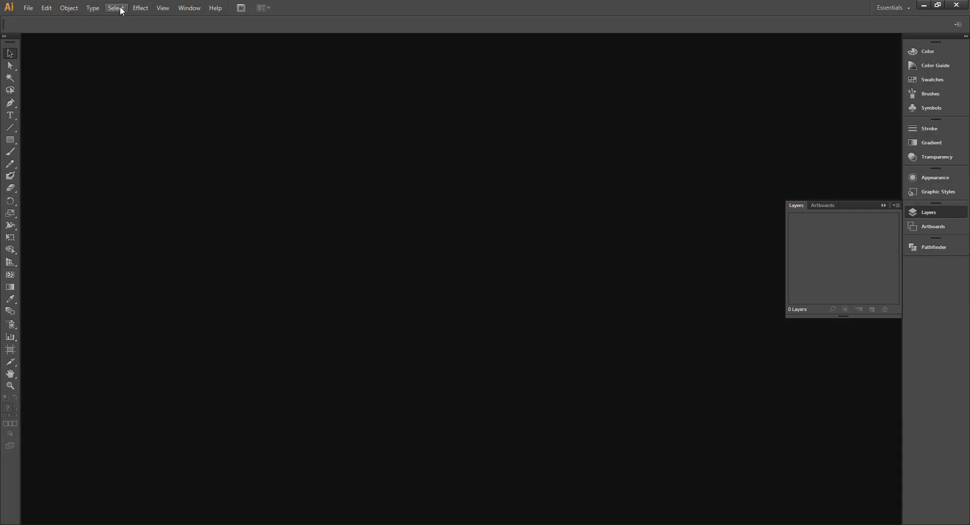
{"action": "left_click", "coordinate": [31, 7]}
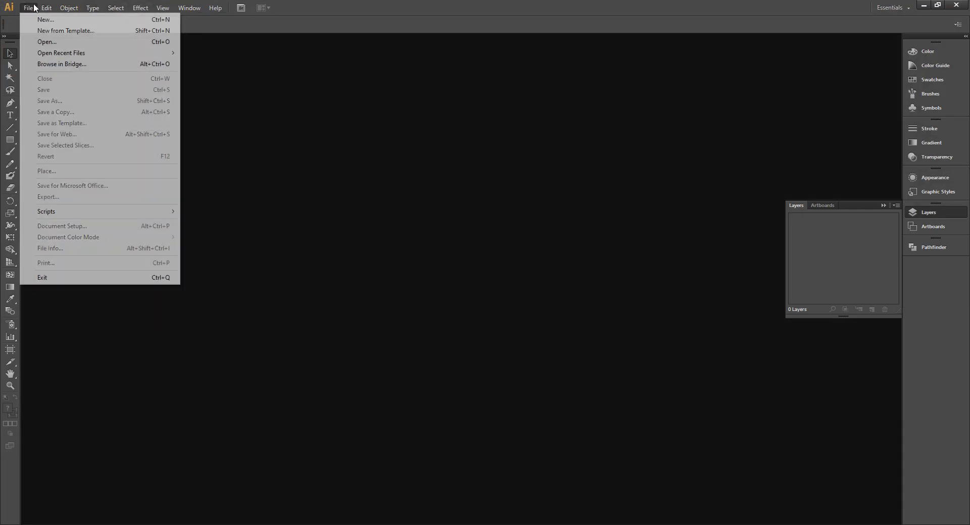
{"action": "left_click", "coordinate": [58, 20]}
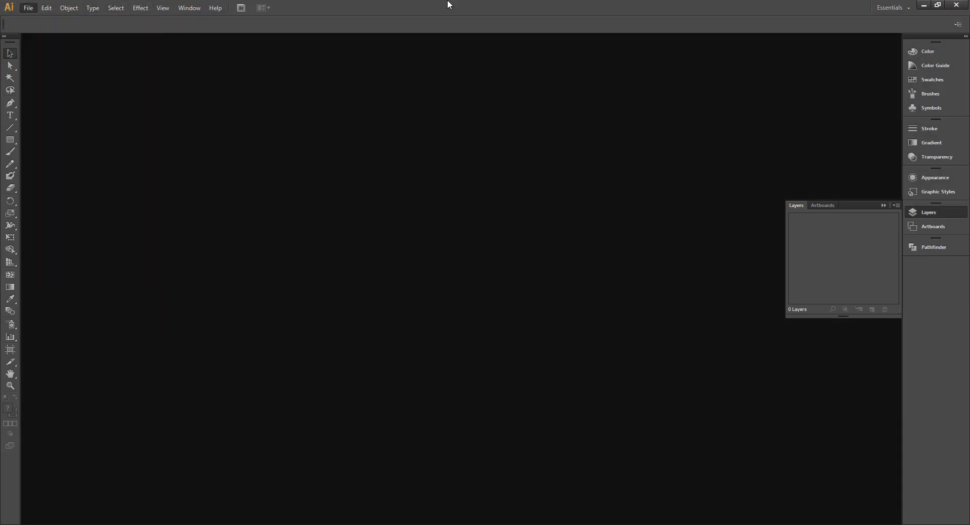
{"action": "left_click", "coordinate": [27, 8]}
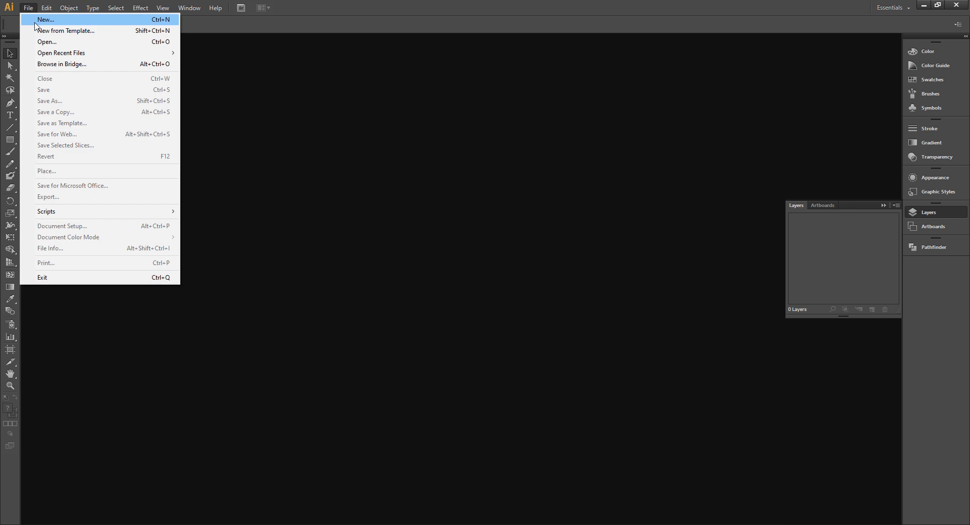
{"action": "left_click", "coordinate": [46, 20]}
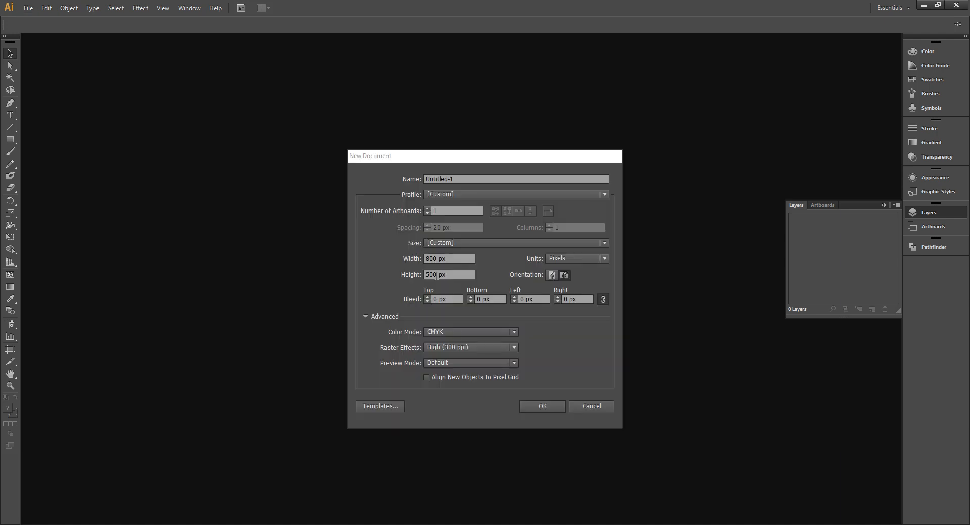
{"action": "left_click", "coordinate": [542, 406]}
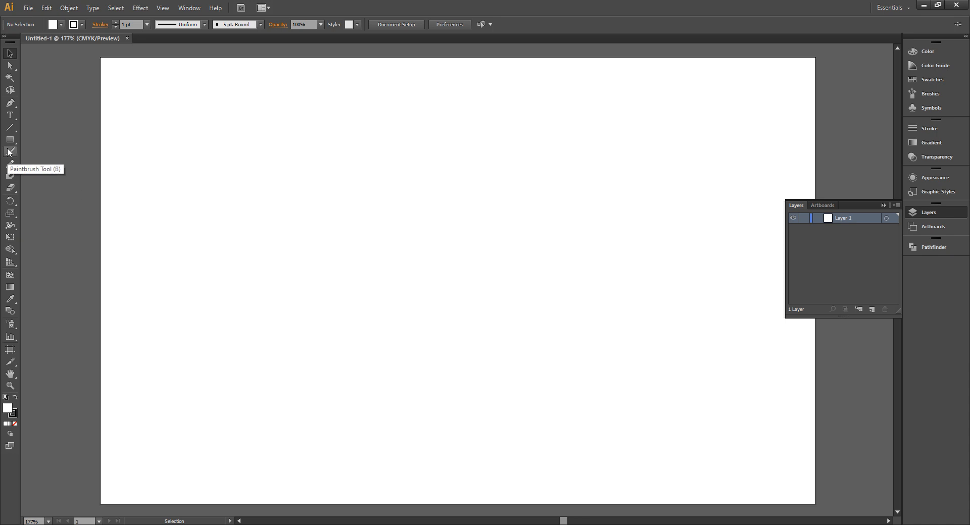
Draw a wavy curve with the Pen tool across almost the full artboard width as the liquid's surface
{"action": "left_click", "coordinate": [10, 102]}
{"action": "left_click", "coordinate": [118, 195]}
{"action": "left_click_drag", "start_coordinate": [224, 198], "coordinate": [245, 222]}
{"action": "left_click_drag", "start_coordinate": [309, 220], "coordinate": [354, 203]}
{"action": "left_click_drag", "start_coordinate": [432, 212], "coordinate": [472, 238]}
{"action": "left_click_drag", "start_coordinate": [549, 220], "coordinate": [599, 193]}
{"action": "left_click_drag", "start_coordinate": [649, 215], "coordinate": [701, 241]}
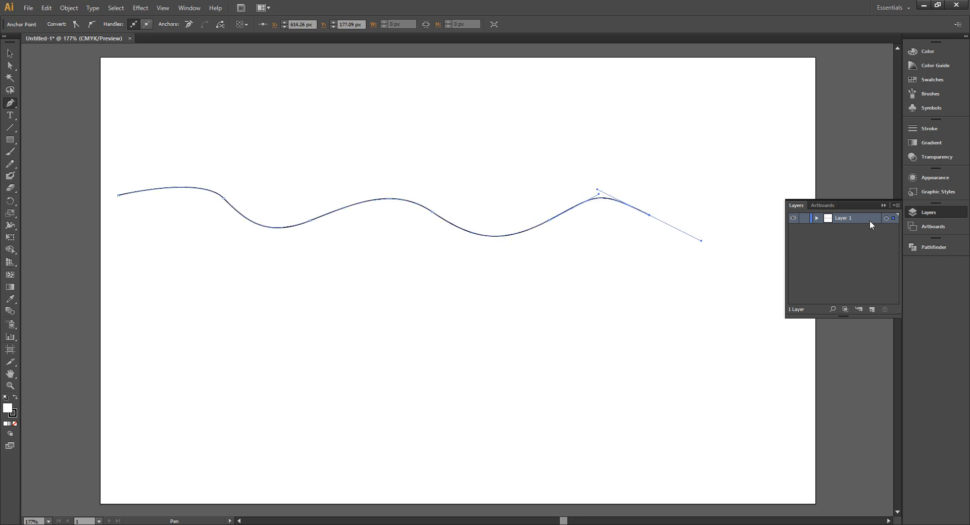
{"action": "left_click_drag", "start_coordinate": [797, 216], "coordinate": [806, 200]}
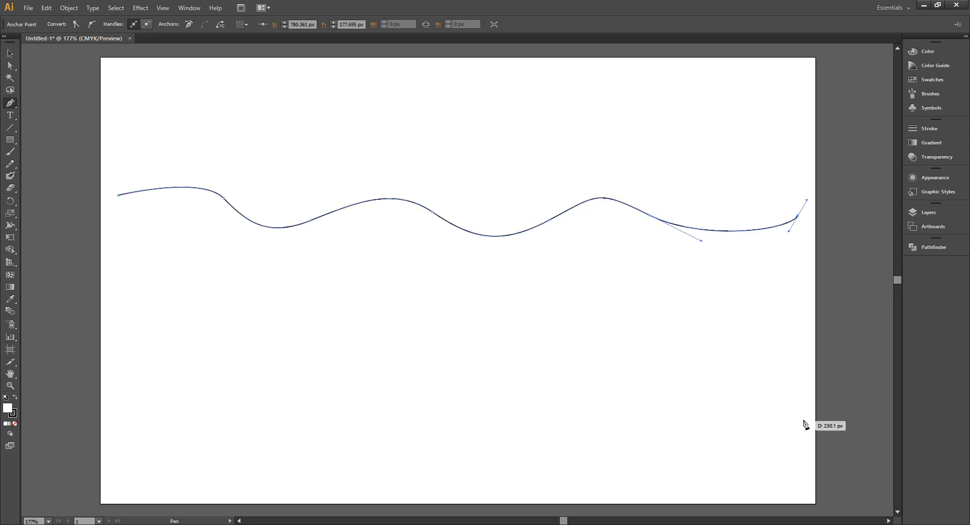
Extend the wave path down and around a shallow V-shaped bottom into a closed liquid shape about 764 by 222 px, and deselect it
{"action": "left_click", "coordinate": [797, 347]}
{"action": "left_click", "coordinate": [399, 385]}
{"action": "left_click", "coordinate": [182, 351]}
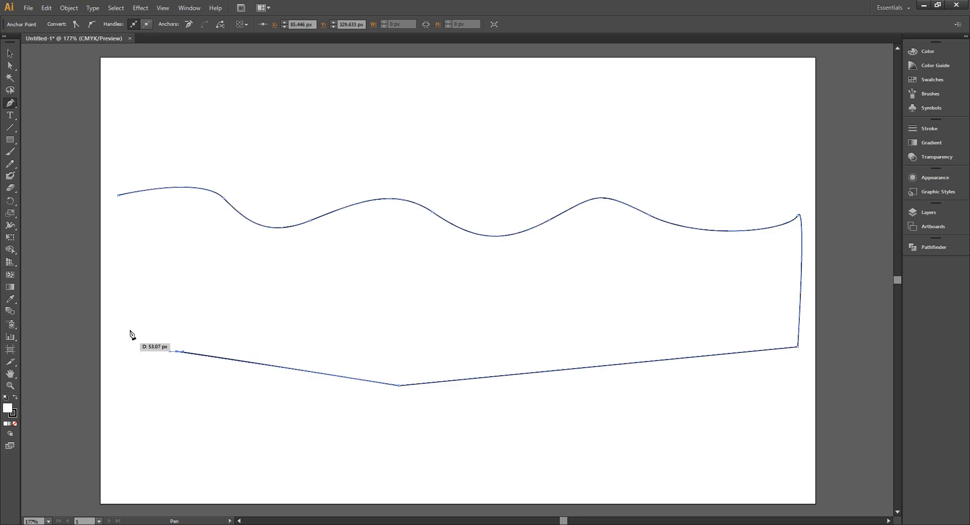
{"action": "left_click", "coordinate": [125, 331]}
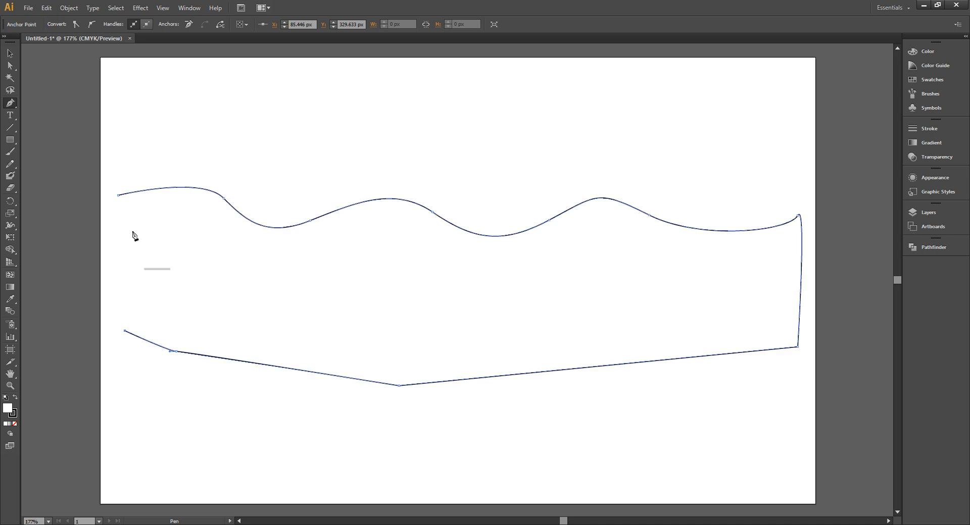
{"action": "left_click", "coordinate": [119, 196]}
{"action": "key", "text": "v"}
{"action": "left_click", "coordinate": [296, 197]}
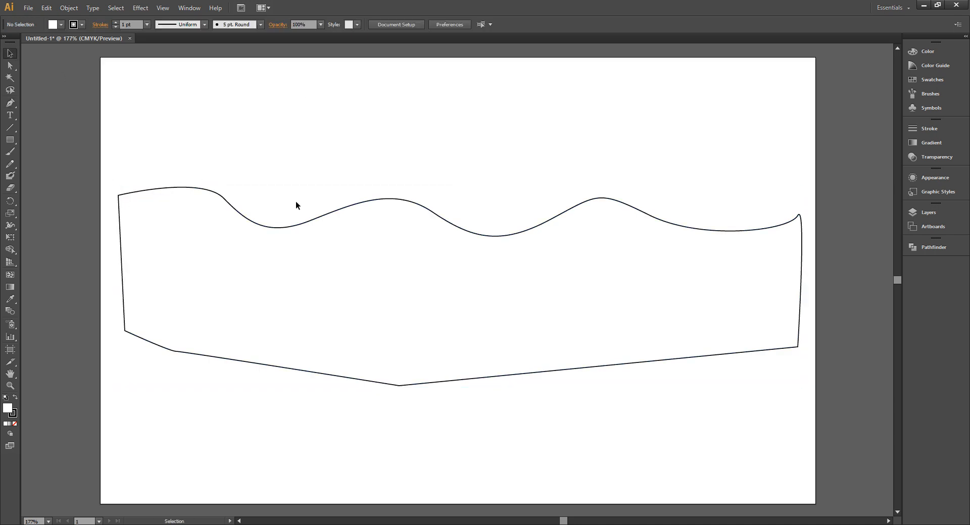
Fill the closed wave shape with a medium blue swatch
{"action": "left_click", "coordinate": [299, 225]}
{"action": "left_click", "coordinate": [61, 24]}
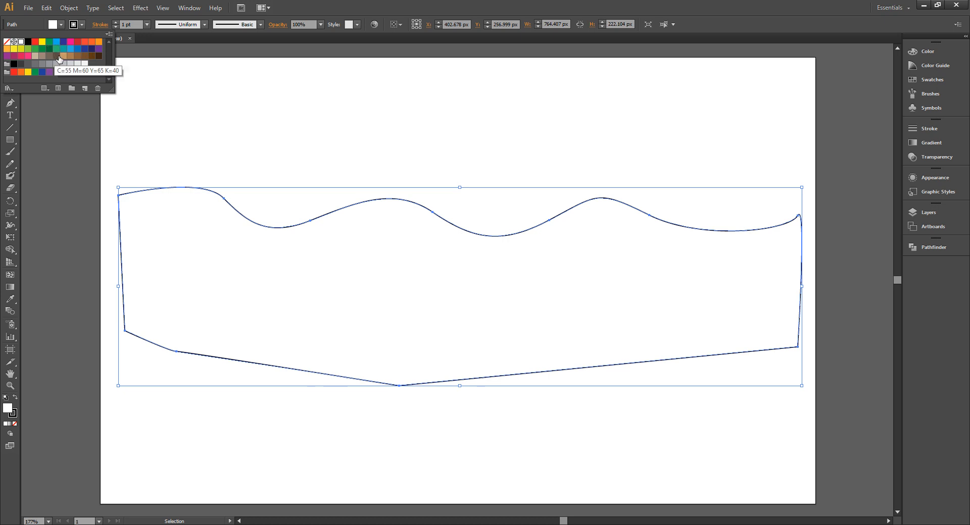
{"action": "left_click", "coordinate": [70, 49]}
{"action": "left_click", "coordinate": [77, 49]}
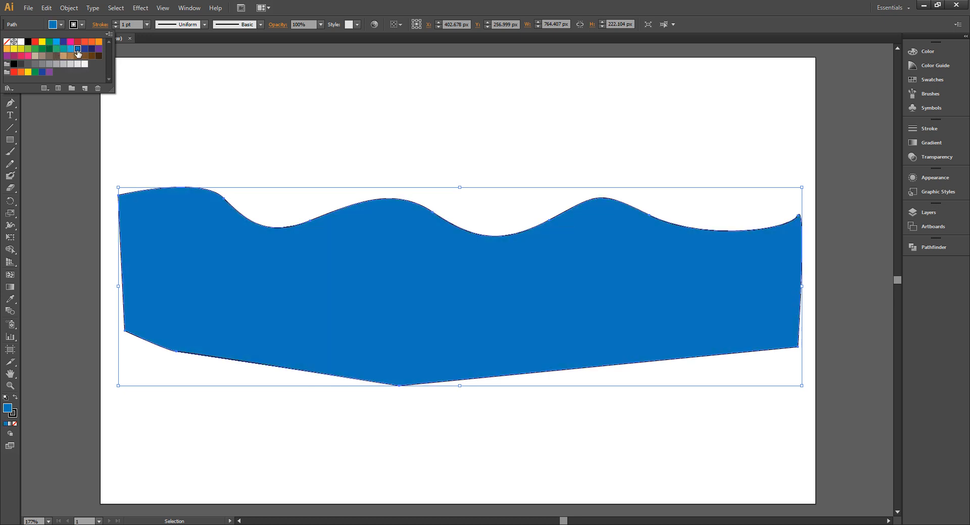
Recolor the wave shape with a lighter blue fill and no outline, and shift it slightly up the artboard
{"action": "left_click", "coordinate": [70, 49]}
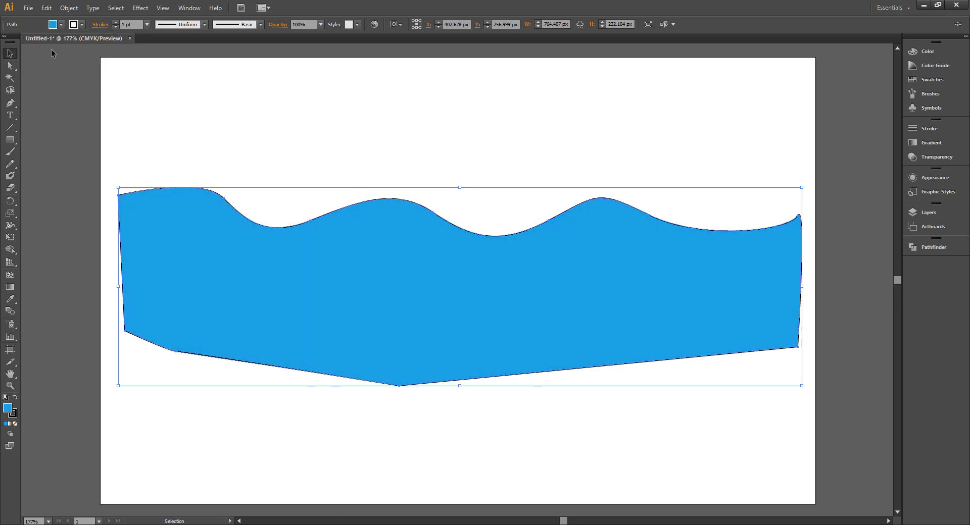
{"action": "left_click", "coordinate": [74, 25]}
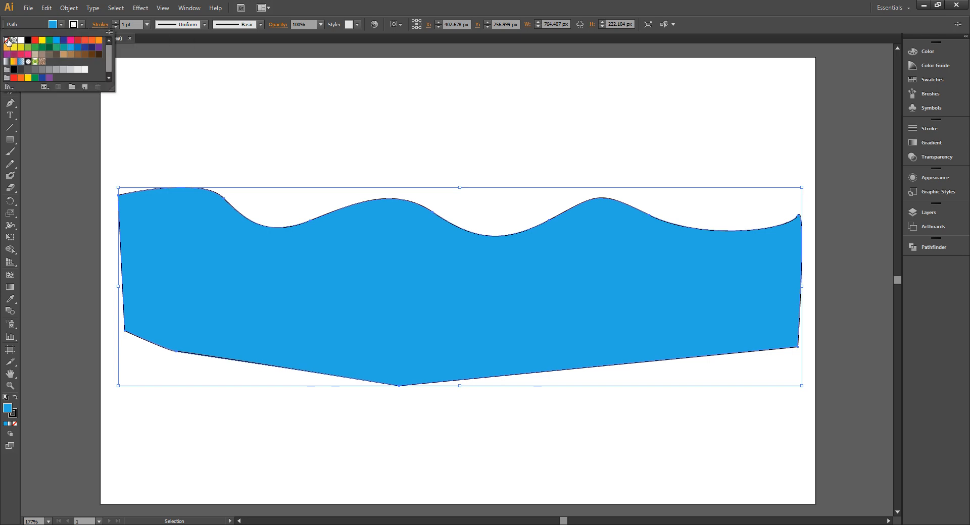
{"action": "left_click", "coordinate": [7, 41]}
{"action": "left_click_drag", "start_coordinate": [589, 296], "coordinate": [514, 293]}
{"action": "left_click", "coordinate": [571, 414]}
{"action": "left_click", "coordinate": [566, 401]}
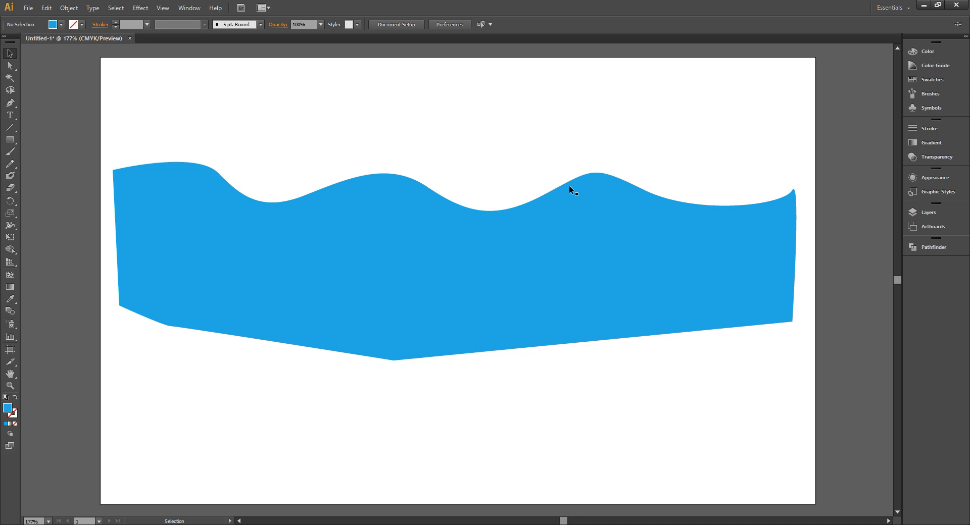
Scale the wave shape down to about half the artboard width and place an overlapping copy beside it to lengthen the surface
{"action": "left_click", "coordinate": [635, 287]}
{"action": "left_click_drag", "start_coordinate": [796, 361], "coordinate": [472, 266]}
{"action": "left_click_drag", "start_coordinate": [427, 226], "coordinate": [672, 228]}
{"action": "left_click_drag", "start_coordinate": [552, 228], "coordinate": [580, 226]}
{"action": "left_click", "coordinate": [599, 371]}
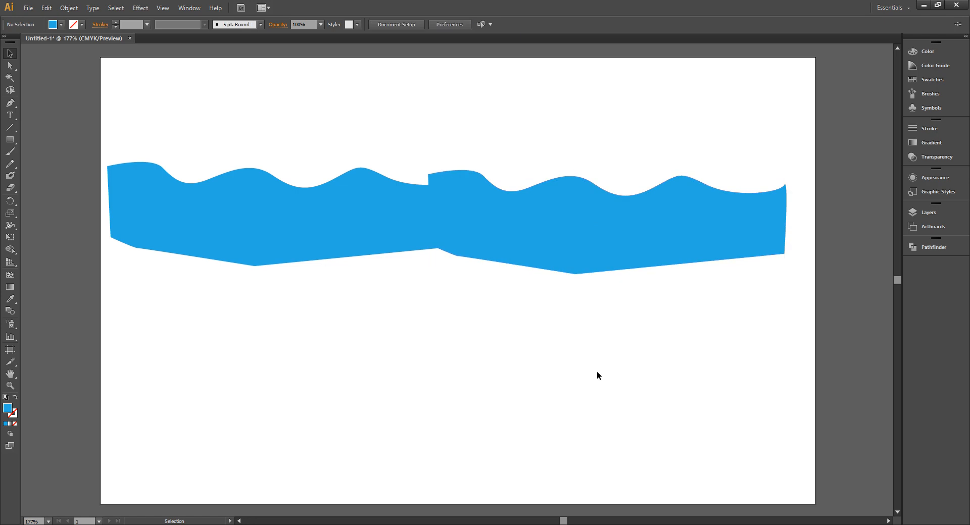
Switch to File Explorer and select the prepared wave.png in folder 2
{"action": "key", "text": "alt+Tab"}
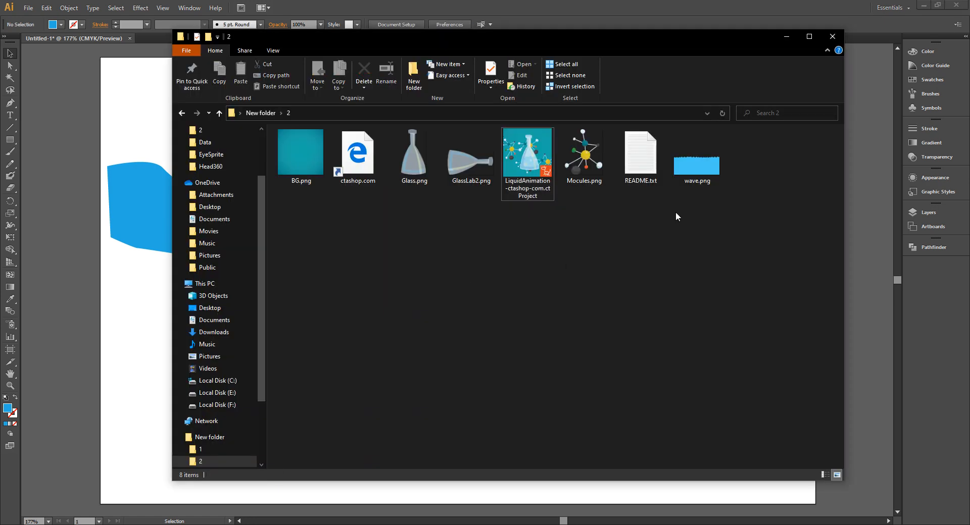
{"action": "left_click", "coordinate": [693, 182]}
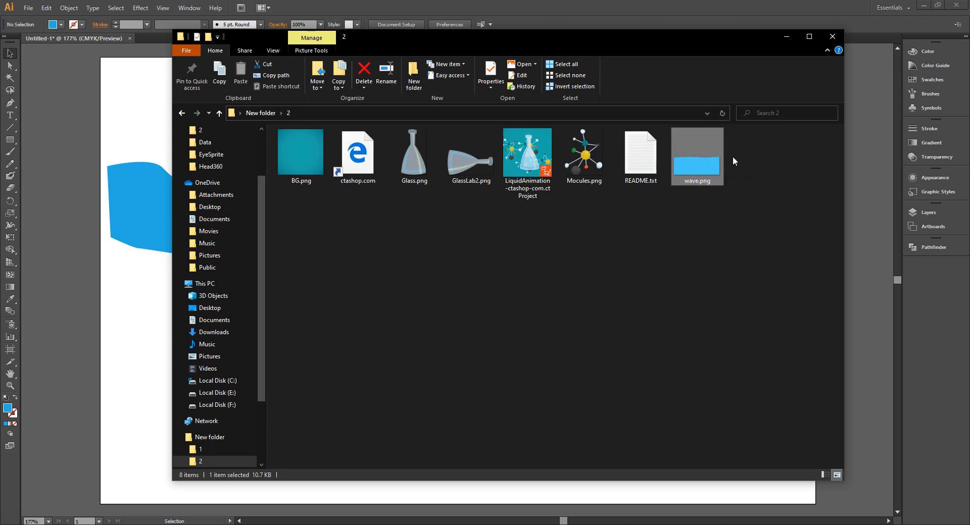
{"action": "left_click_drag", "start_coordinate": [701, 173], "coordinate": [248, 214]}
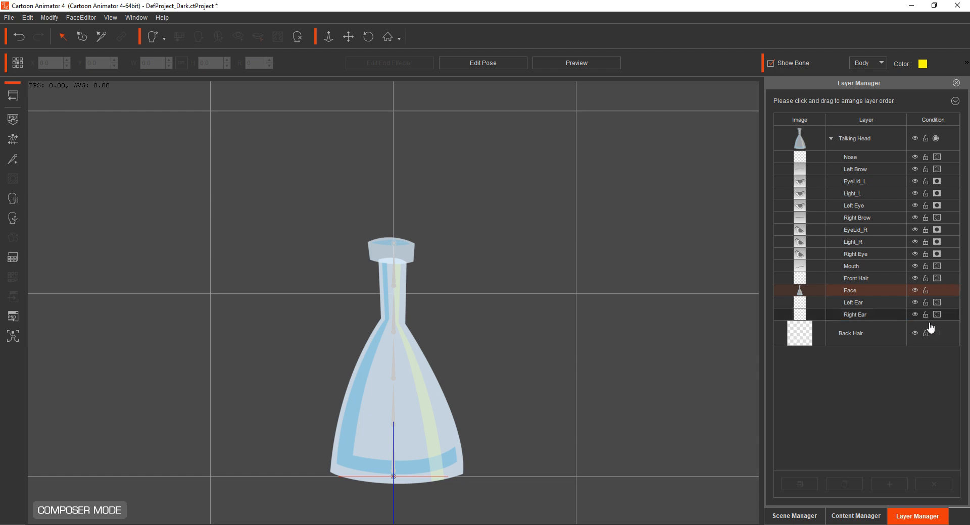
In Cartoon Animator 4, select the Face layer and add wave.png as a new image layer
{"action": "left_click", "coordinate": [860, 280]}
{"action": "left_click", "coordinate": [861, 293]}
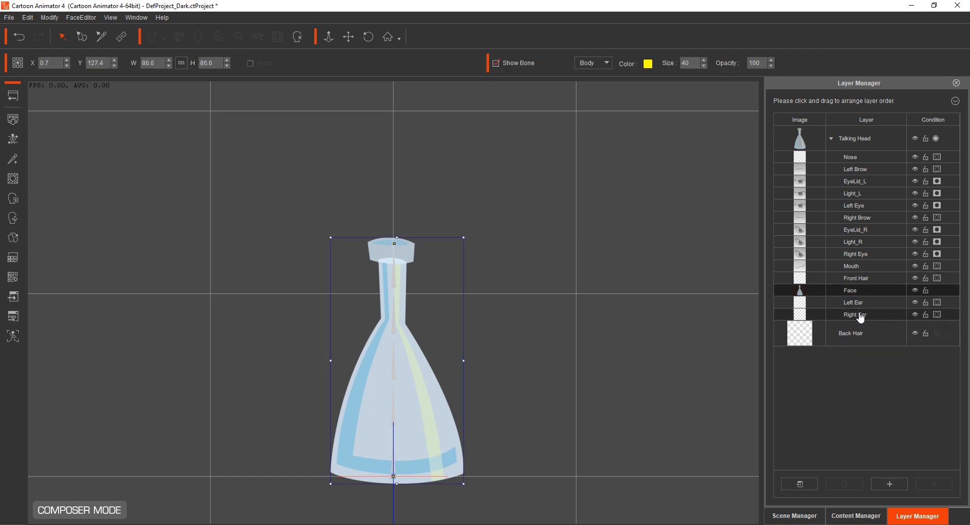
{"action": "left_click", "coordinate": [889, 484]}
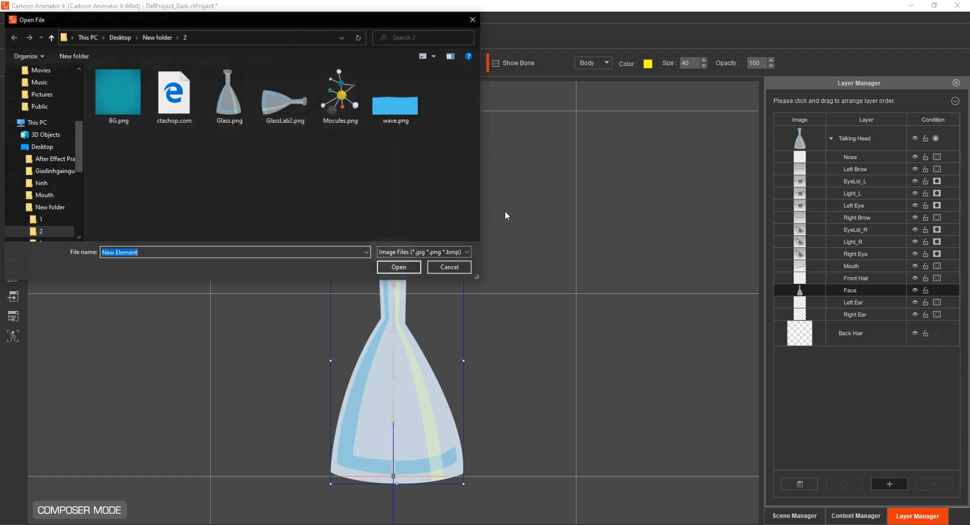
{"action": "double_click", "coordinate": [396, 106]}
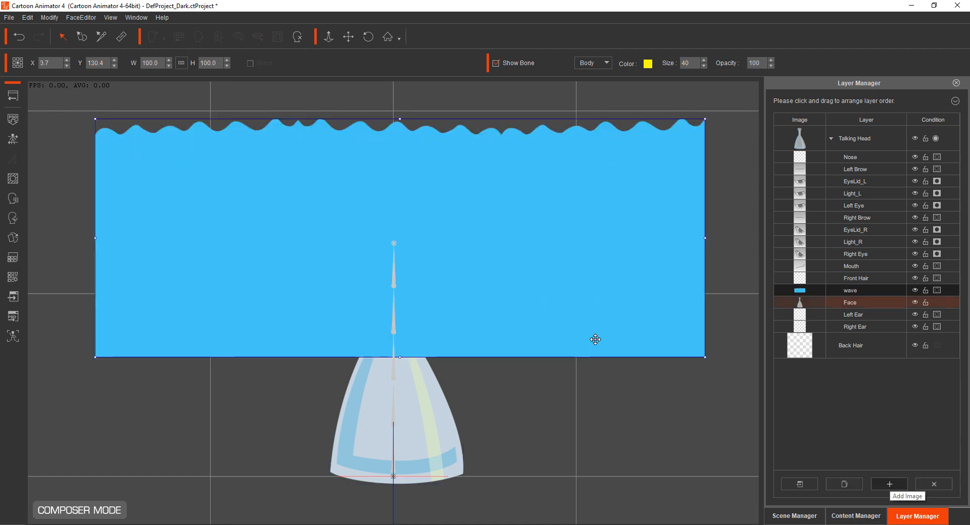
Scale the wave sprite to about 50% over the flask's lower half and move its layer below Face
{"action": "left_click_drag", "start_coordinate": [705, 357], "coordinate": [570, 264]}
{"action": "left_click_drag", "start_coordinate": [475, 293], "coordinate": [472, 459]}
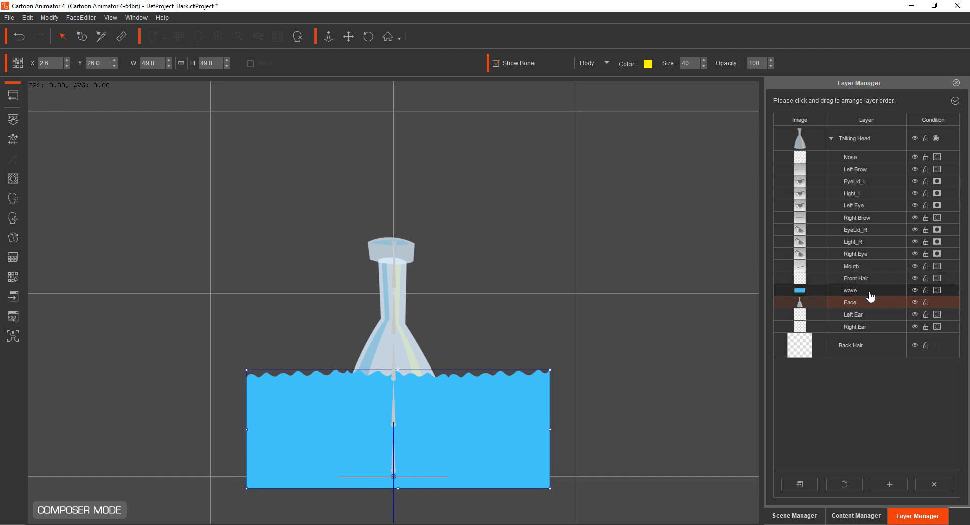
{"action": "left_click_drag", "start_coordinate": [870, 297], "coordinate": [872, 311]}
{"action": "left_click_drag", "start_coordinate": [498, 406], "coordinate": [510, 430]}
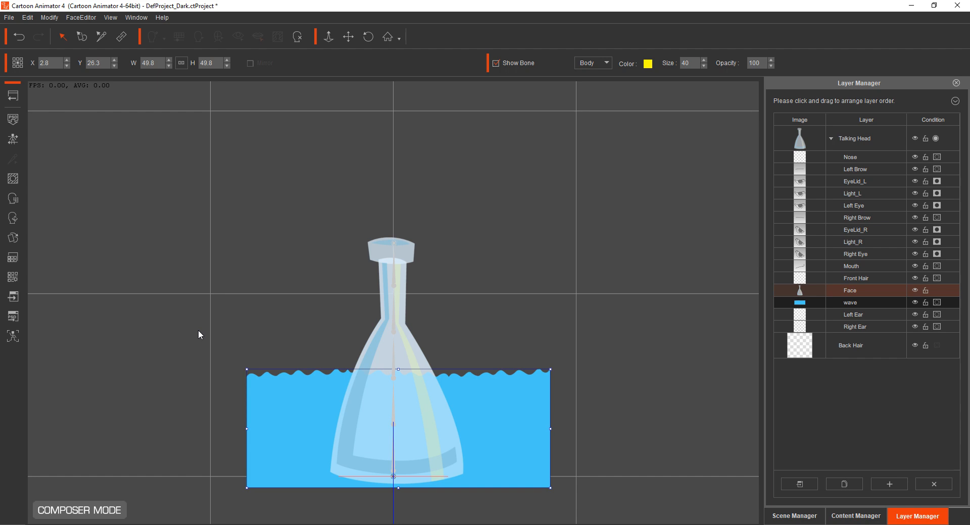
Enlarge the wave sprite to about 86.4% and center it behind the flask, reaching from the base up to the neck
{"action": "left_click", "coordinate": [877, 279]}
{"action": "left_click", "coordinate": [875, 302]}
{"action": "left_click_drag", "start_coordinate": [549, 369], "coordinate": [572, 361]}
{"action": "left_click_drag", "start_coordinate": [547, 424], "coordinate": [549, 416]}
{"action": "left_click_drag", "start_coordinate": [575, 352], "coordinate": [617, 335]}
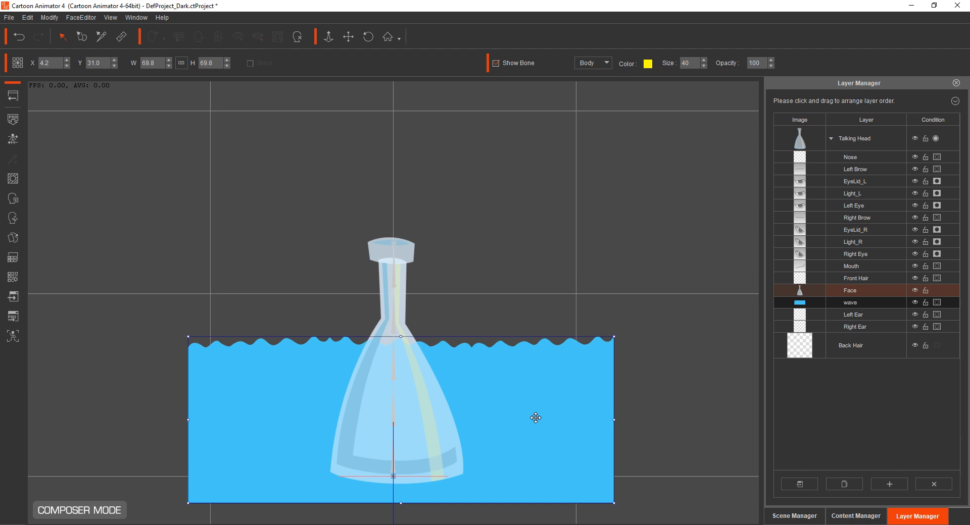
{"action": "left_click_drag", "start_coordinate": [533, 427], "coordinate": [549, 410]}
{"action": "left_click_drag", "start_coordinate": [627, 324], "coordinate": [664, 282]}
{"action": "left_click_drag", "start_coordinate": [569, 393], "coordinate": [539, 380]}
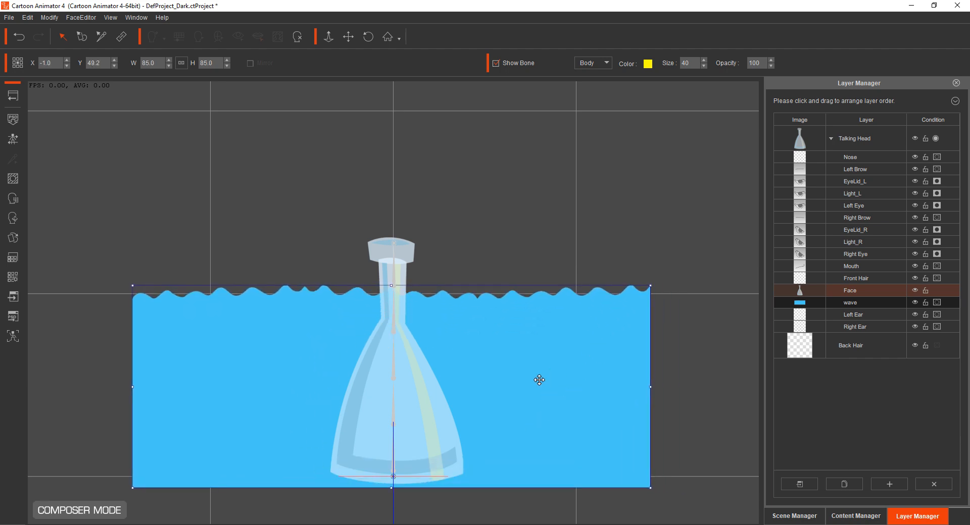
{"action": "left_click_drag", "start_coordinate": [650, 289], "coordinate": [655, 287]}
{"action": "left_click_drag", "start_coordinate": [568, 378], "coordinate": [570, 381]}
{"action": "left_click", "coordinate": [607, 252]}
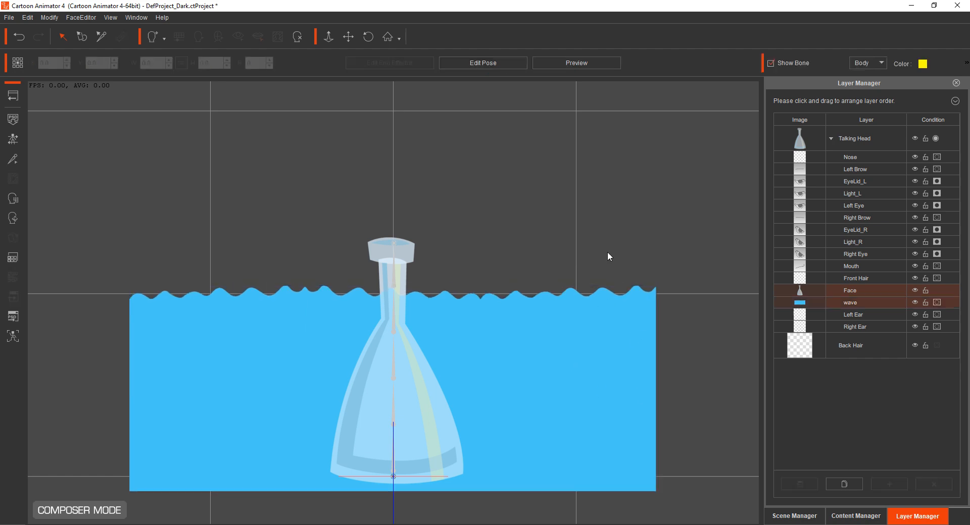
Open the 360 Head Creator for the wave sprite and turn off the bone display
{"action": "left_click", "coordinate": [519, 356]}
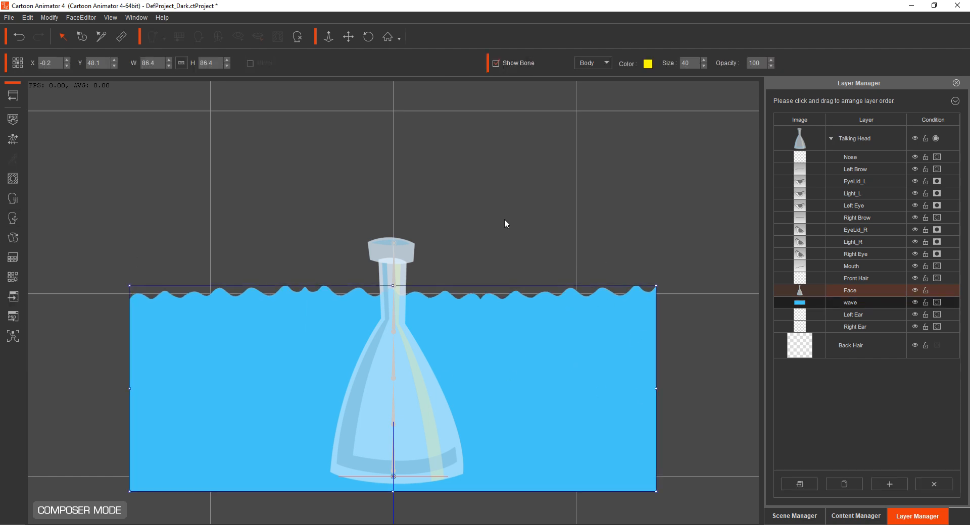
{"action": "left_click", "coordinate": [13, 220]}
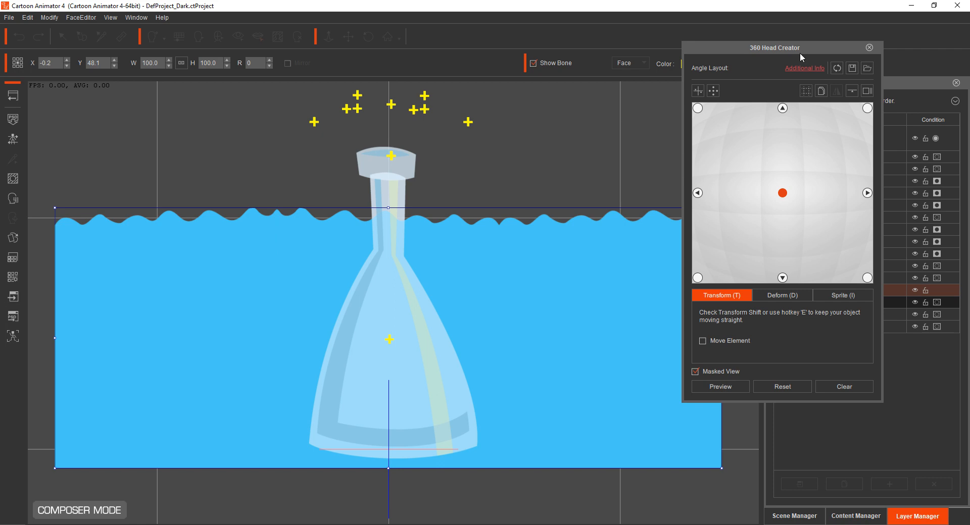
{"action": "left_click_drag", "start_coordinate": [800, 54], "coordinate": [764, 102]}
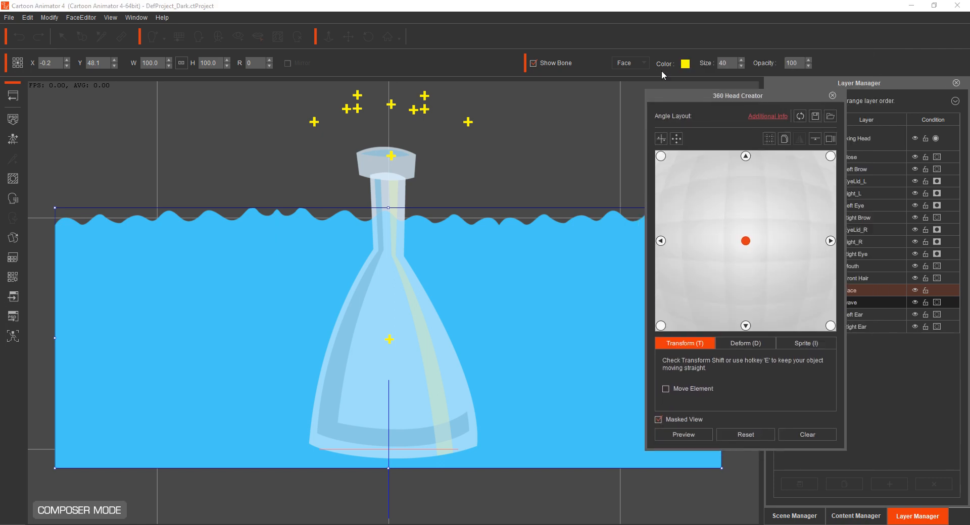
{"action": "left_click", "coordinate": [533, 64]}
{"action": "left_click_drag", "start_coordinate": [745, 101], "coordinate": [705, 54]}
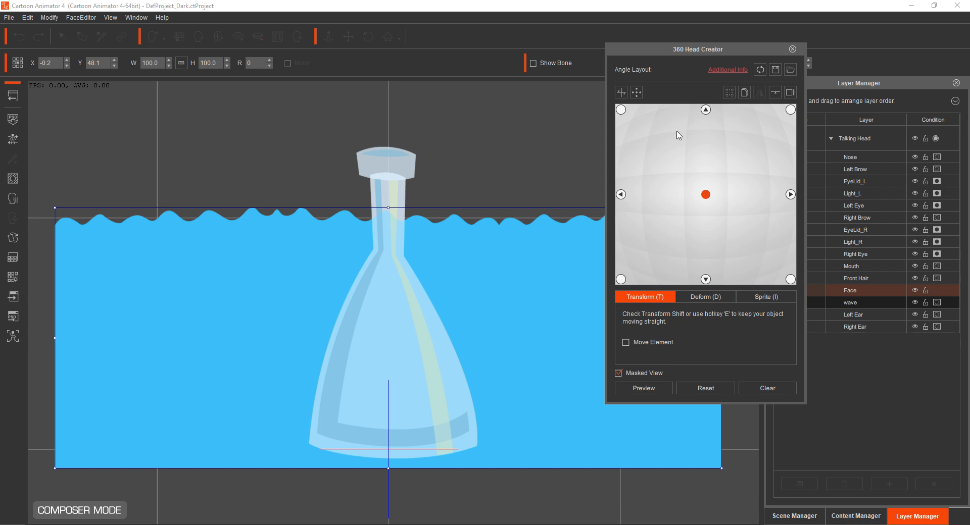
Preview and apply the quick head turn setup with a maximum angle of 40 and automatic masking and layering
{"action": "left_click", "coordinate": [625, 95]}
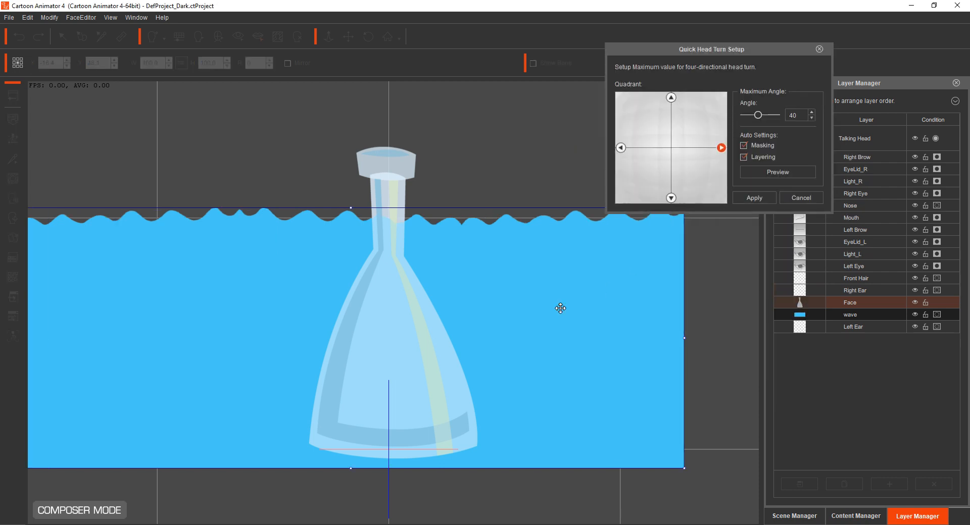
{"action": "left_click", "coordinate": [768, 173]}
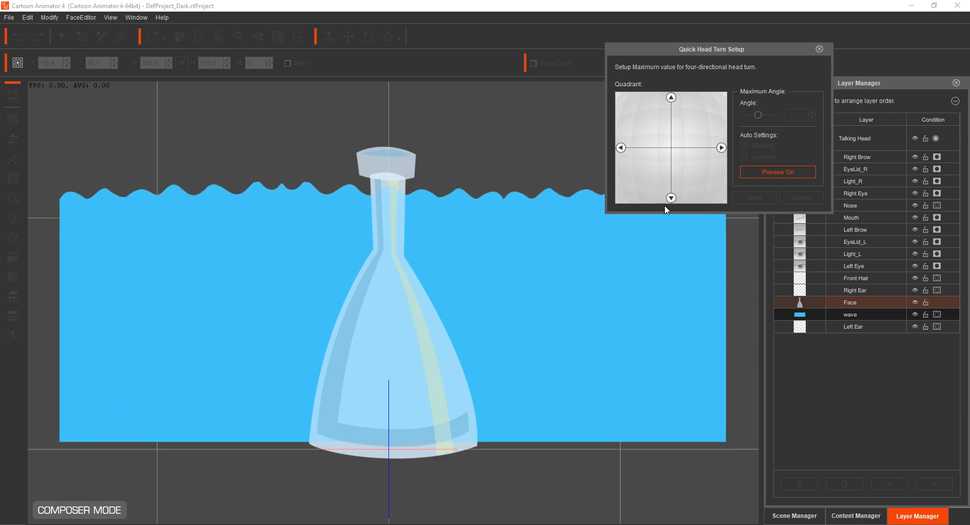
{"action": "left_click", "coordinate": [770, 173]}
{"action": "left_click", "coordinate": [752, 198]}
{"action": "left_click", "coordinate": [713, 161]}
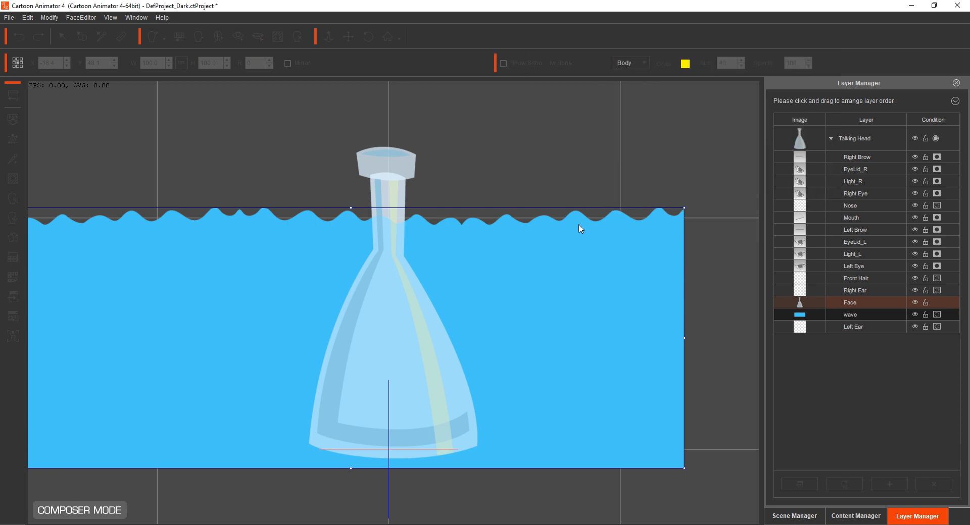
Shift the wave to about X -102 for the left-facing angle and about X 105 for the right-facing angle
{"action": "left_click_drag", "start_coordinate": [730, 54], "coordinate": [780, 48]}
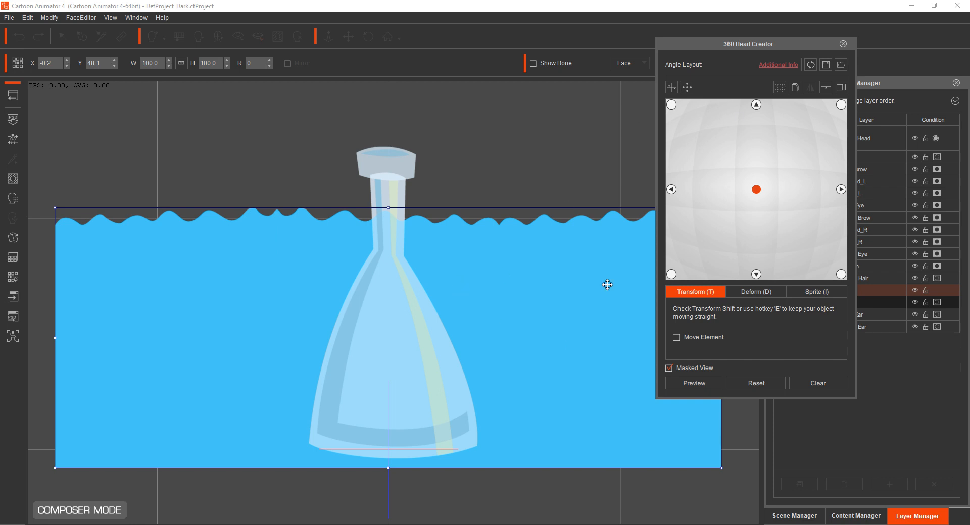
{"action": "left_click_drag", "start_coordinate": [735, 40], "coordinate": [694, 58]}
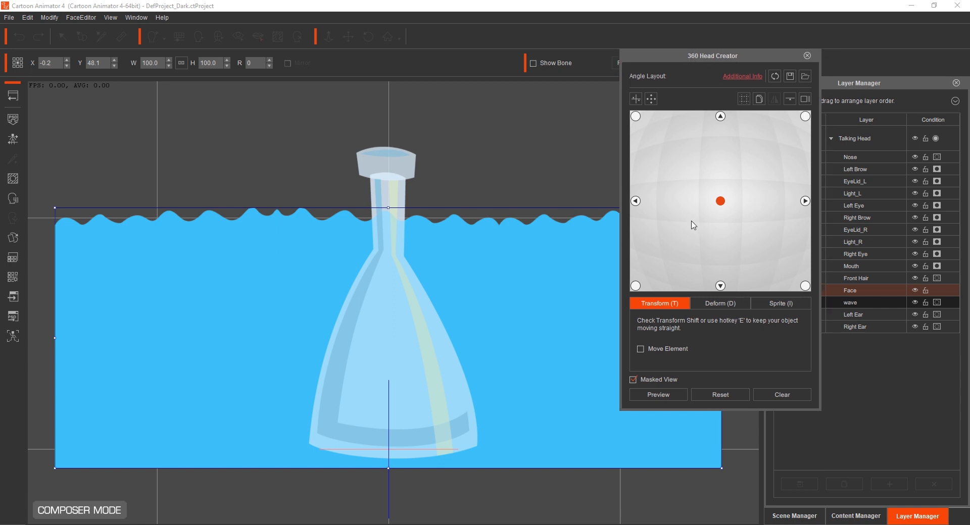
{"action": "left_click", "coordinate": [635, 201]}
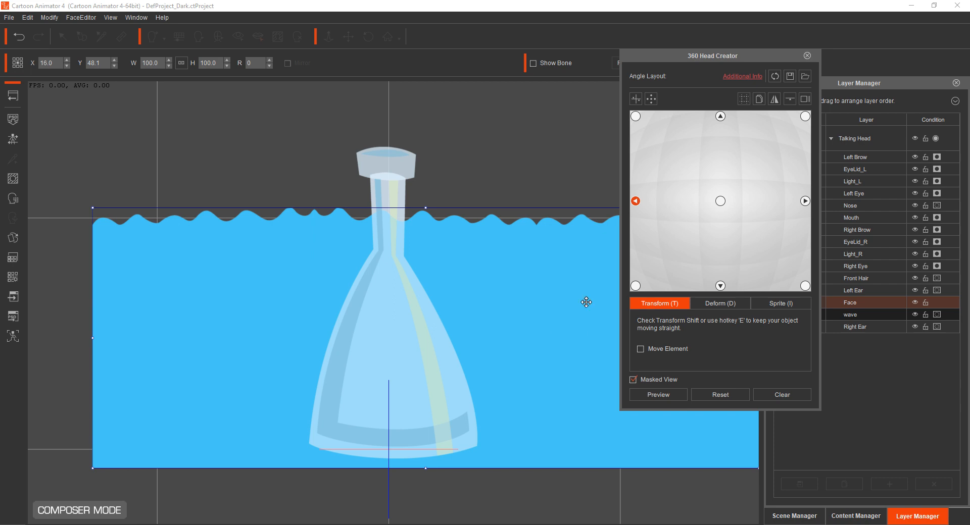
{"action": "left_click_drag", "start_coordinate": [580, 305], "coordinate": [310, 305]}
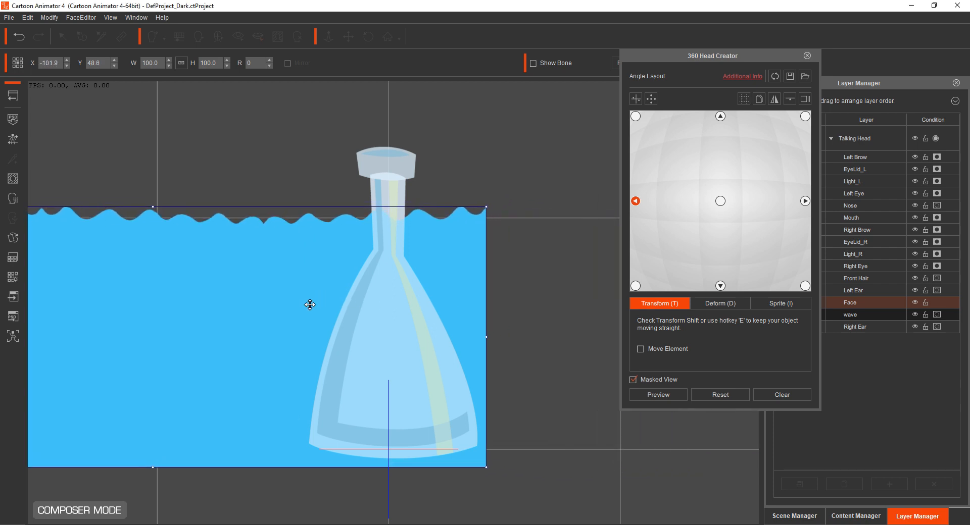
{"action": "left_click", "coordinate": [805, 201]}
{"action": "left_click_drag", "start_coordinate": [226, 284], "coordinate": [456, 275]}
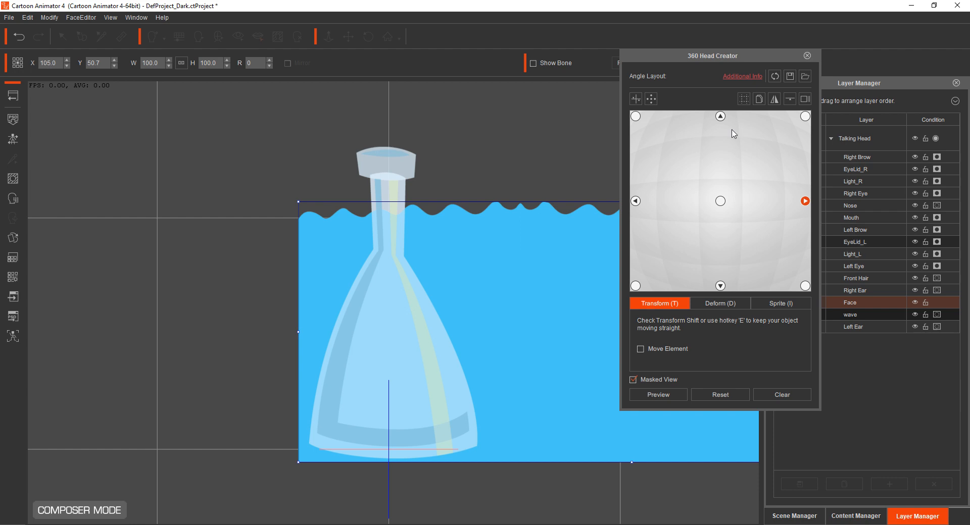
Enlarge the wave to 112.5% at about Y 58 for the upward angle, and lower it to about Y -46 for the downward angle
{"action": "left_click", "coordinate": [720, 116]}
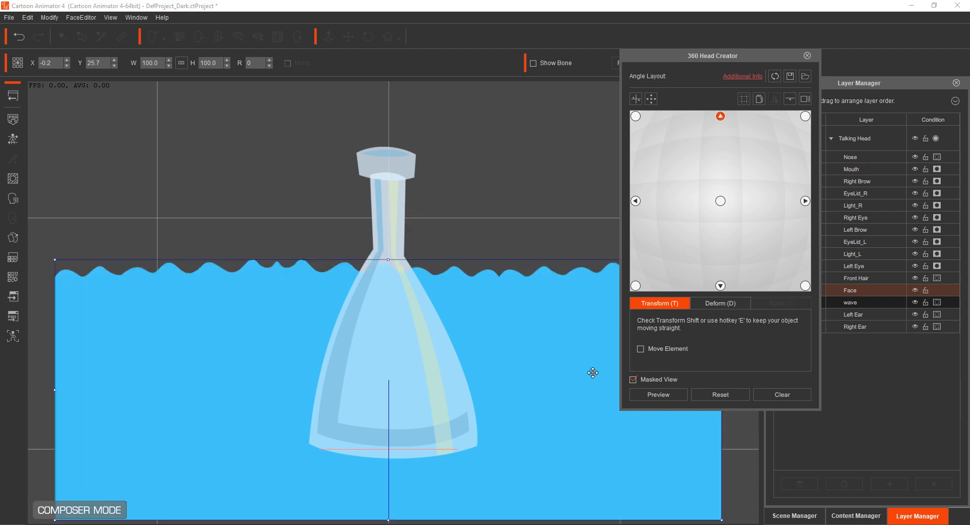
{"action": "left_click_drag", "start_coordinate": [548, 456], "coordinate": [548, 398]}
{"action": "left_click_drag", "start_coordinate": [725, 452], "coordinate": [758, 484]}
{"action": "left_click_drag", "start_coordinate": [565, 384], "coordinate": [566, 378]}
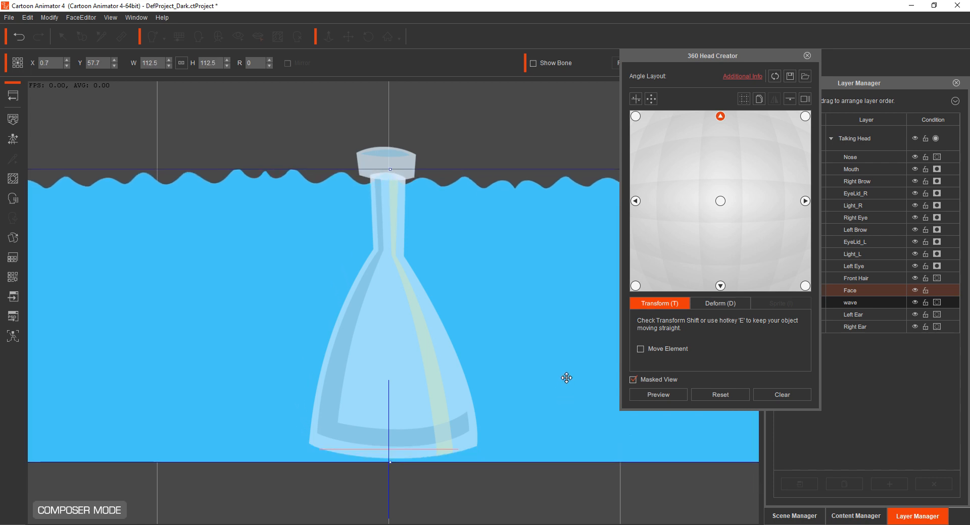
{"action": "left_click", "coordinate": [720, 287]}
{"action": "left_click_drag", "start_coordinate": [552, 288], "coordinate": [557, 524]}
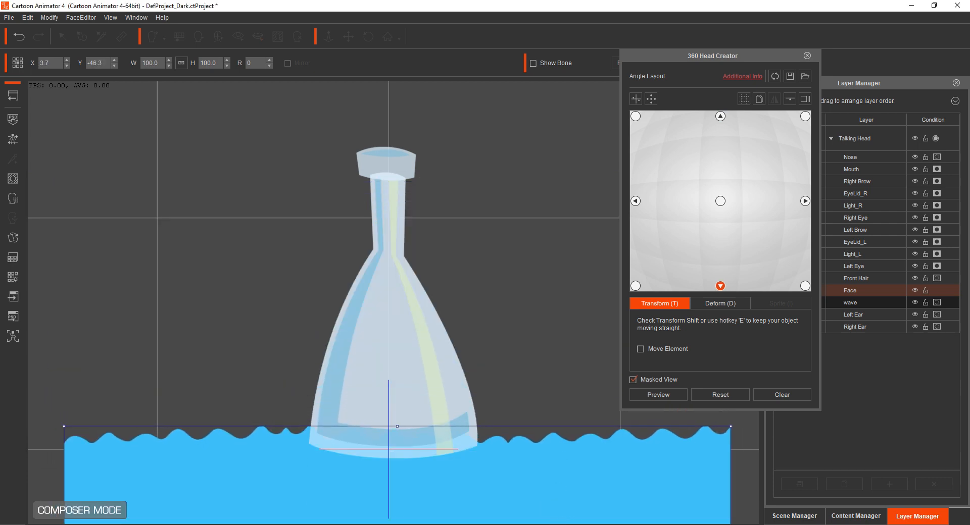
Review the wave's placement at the center, up, left, lower-left and right angles
{"action": "left_click", "coordinate": [720, 201]}
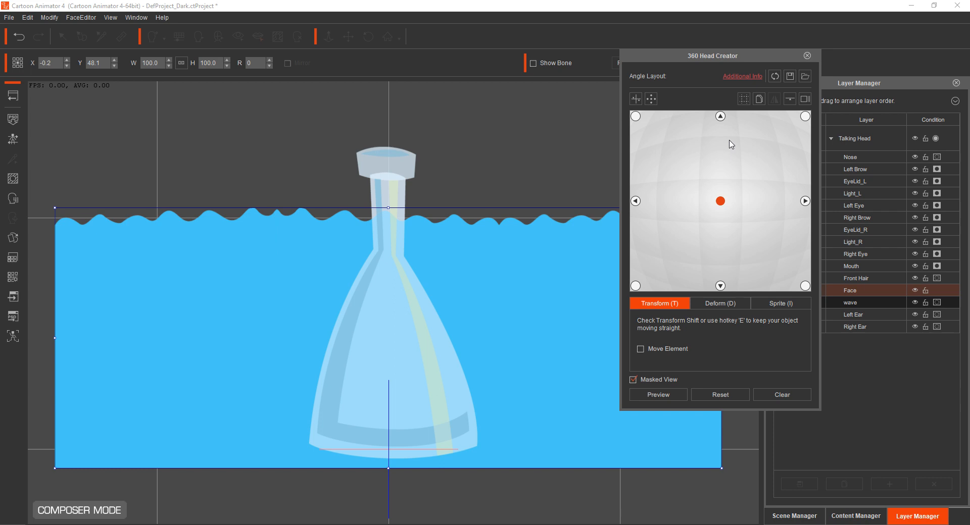
{"action": "left_click", "coordinate": [721, 116]}
{"action": "left_click", "coordinate": [636, 202]}
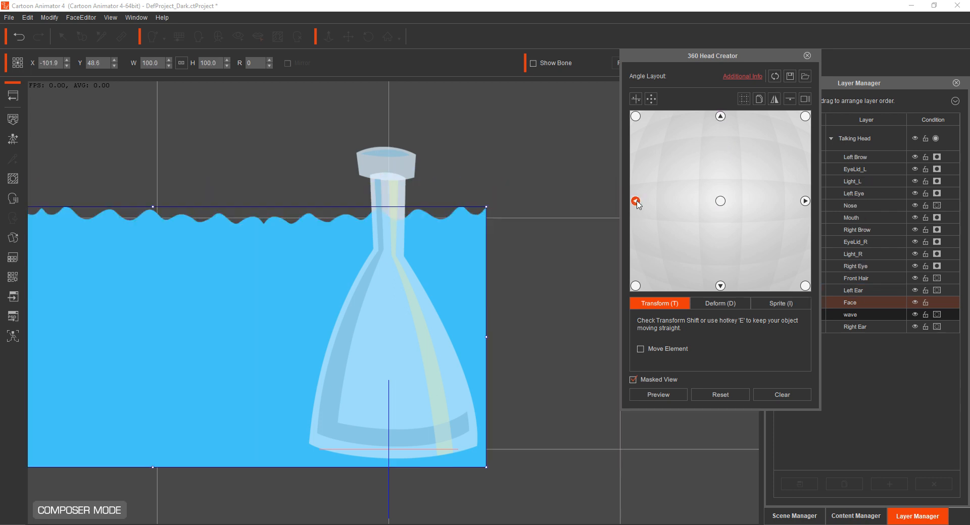
{"action": "left_click", "coordinate": [636, 286]}
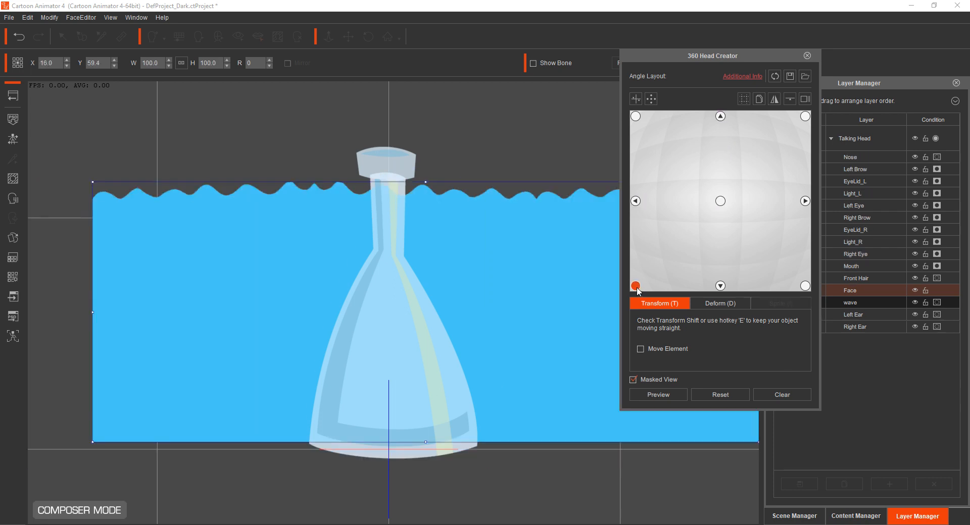
{"action": "left_click", "coordinate": [805, 201]}
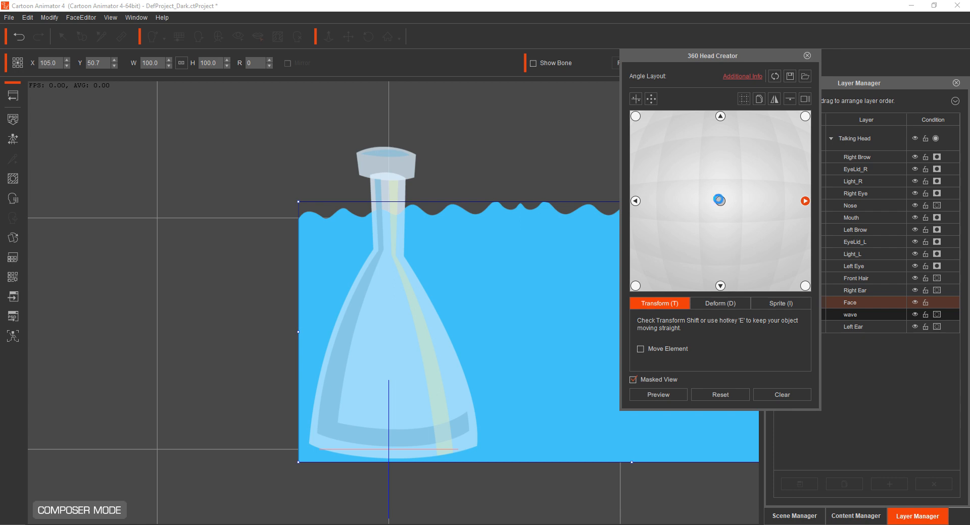
{"action": "left_click", "coordinate": [720, 201]}
{"action": "left_click", "coordinate": [720, 116]}
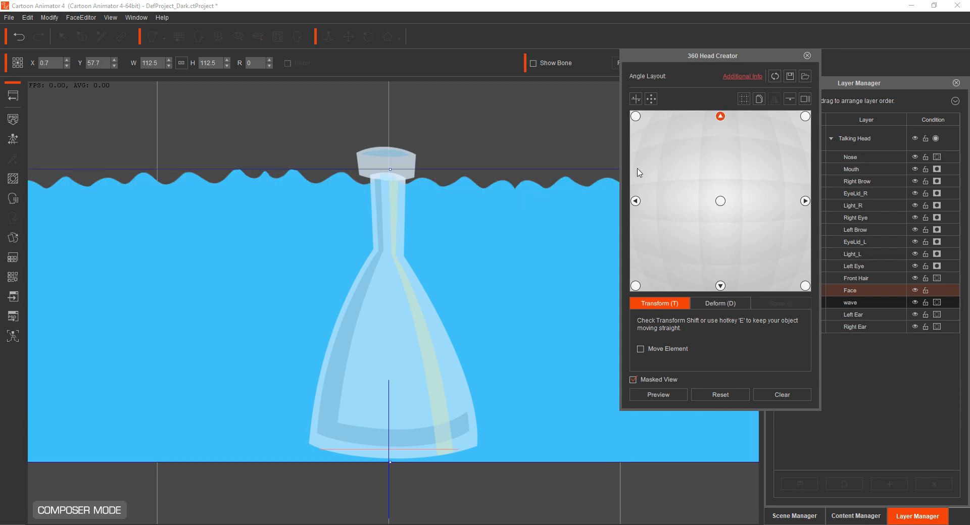
Enlarge the wave to 114% and place it at about X -104, Y 54.5 for the upper-left angle
{"action": "left_click", "coordinate": [636, 201]}
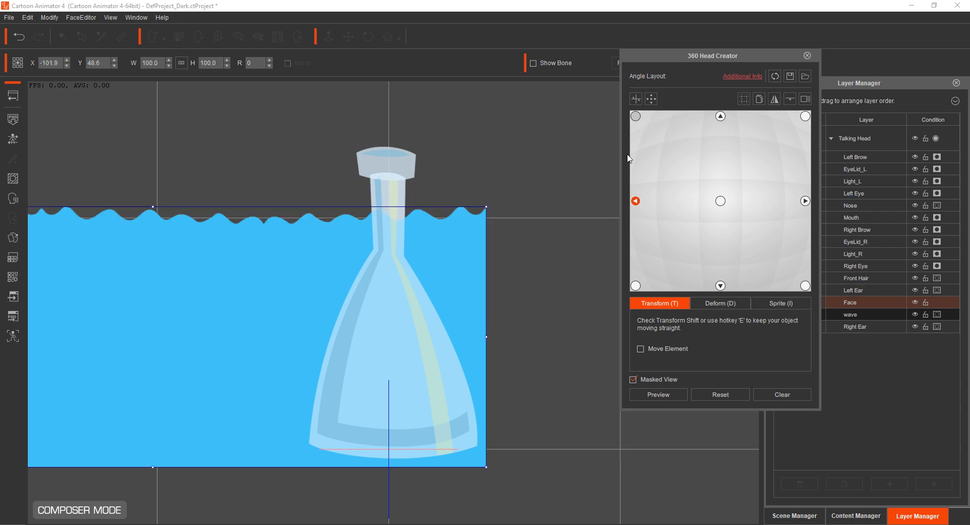
{"action": "left_click", "coordinate": [636, 117]}
{"action": "left_click_drag", "start_coordinate": [624, 429], "coordinate": [497, 369]}
{"action": "left_click_drag", "start_coordinate": [639, 460], "coordinate": [684, 483]}
{"action": "left_click_drag", "start_coordinate": [593, 406], "coordinate": [431, 398]}
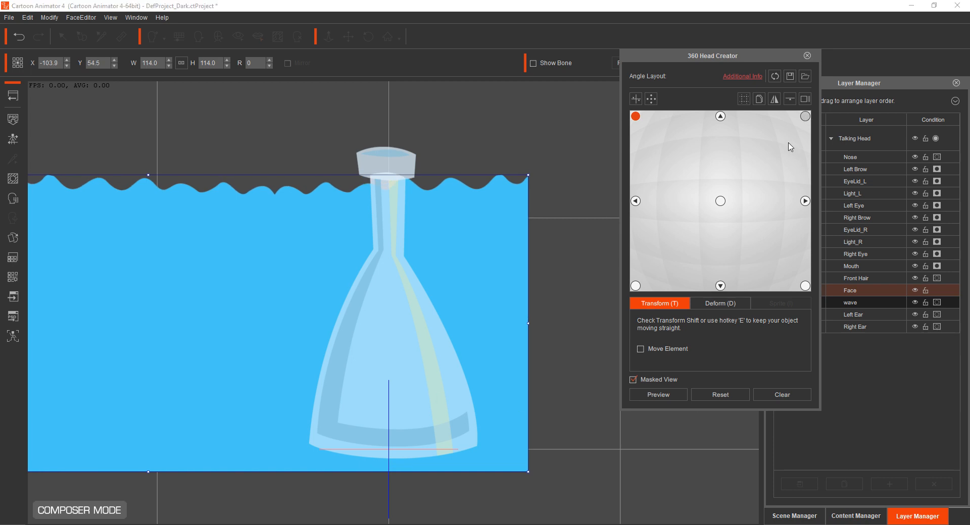
Enlarge the wave to 105.5% and place it at about X 115, Y 53 for the upper-right angle
{"action": "left_click", "coordinate": [805, 116]}
{"action": "left_click_drag", "start_coordinate": [379, 288], "coordinate": [600, 247]}
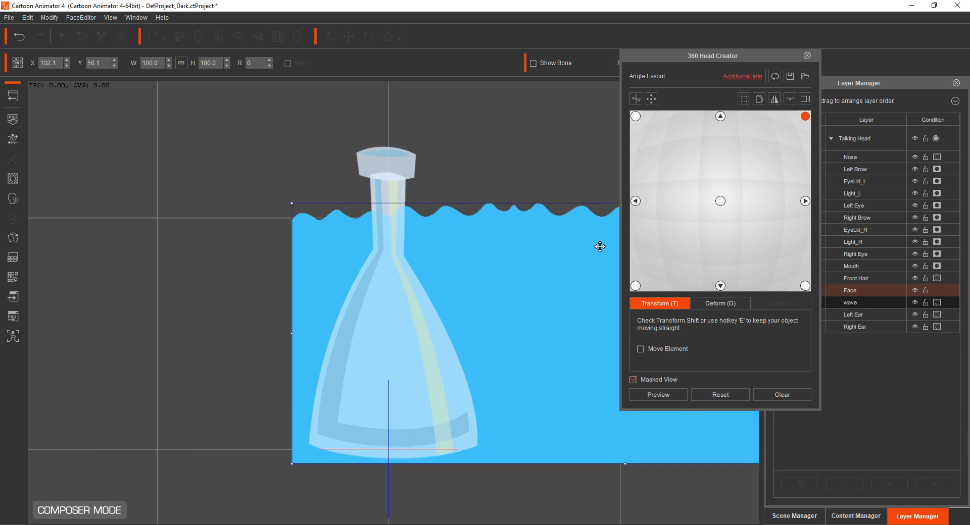
{"action": "left_click_drag", "start_coordinate": [291, 203], "coordinate": [276, 183]}
{"action": "left_click_drag", "start_coordinate": [474, 249], "coordinate": [503, 242]}
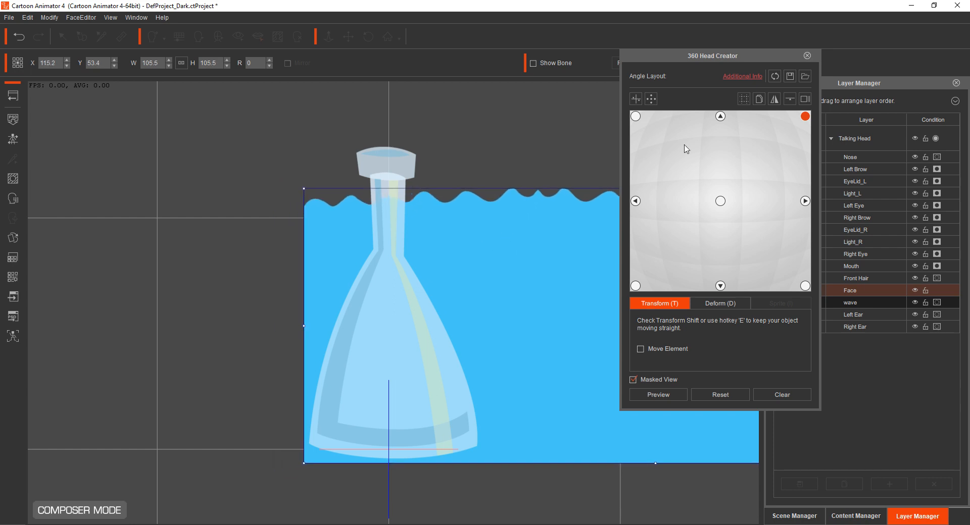
Lower the wave and shift it right for the lower-right angle, and place it at about X -100, Y -34.5 for the lower-left angle
{"action": "left_click", "coordinate": [805, 286]}
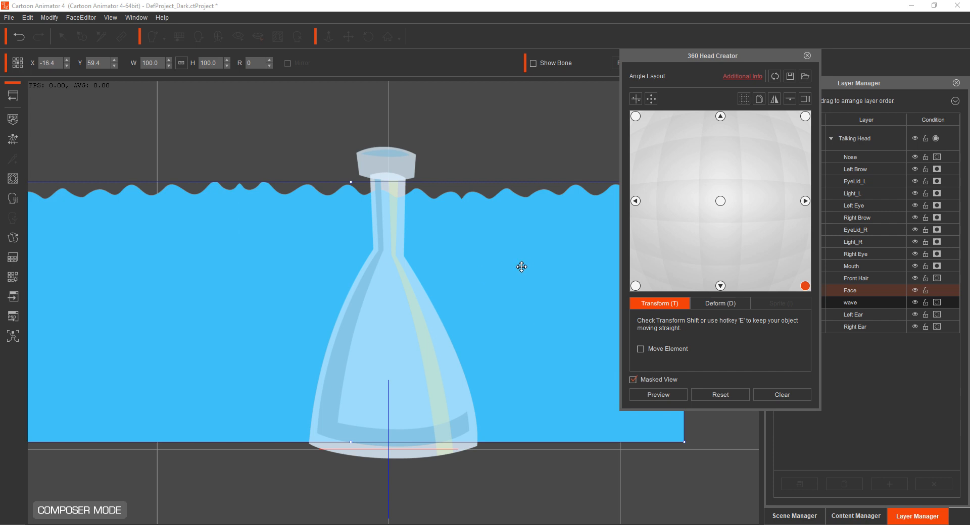
{"action": "left_click_drag", "start_coordinate": [523, 257], "coordinate": [607, 451]}
{"action": "left_click", "coordinate": [636, 286]}
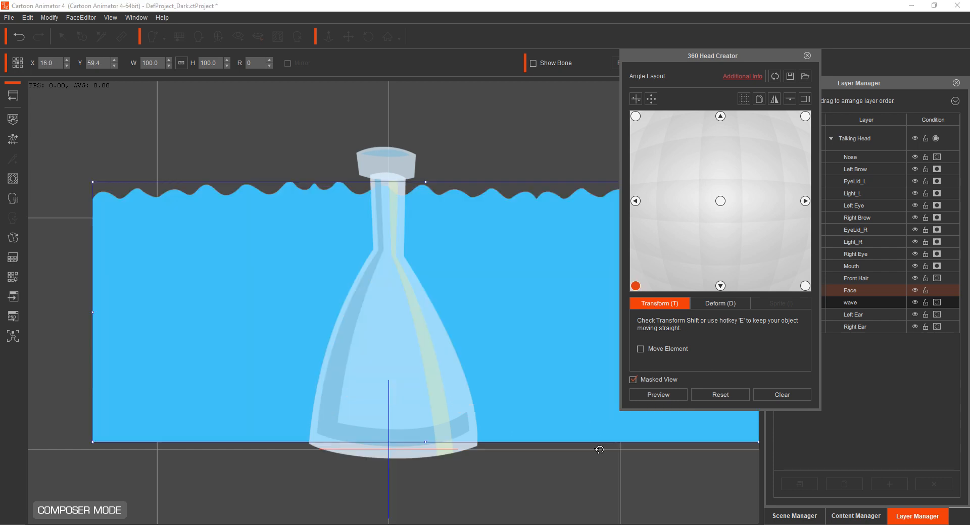
{"action": "left_click_drag", "start_coordinate": [591, 302], "coordinate": [304, 463]}
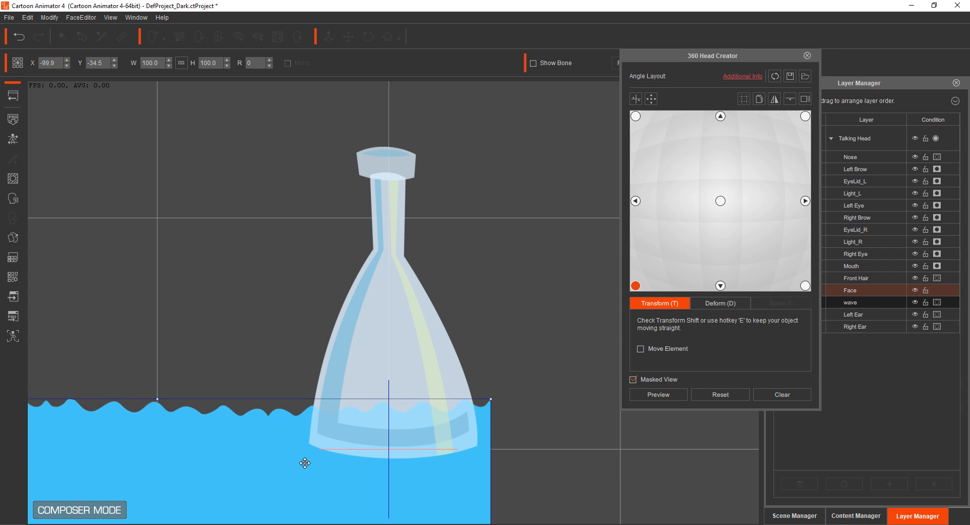
Preview the wave's movement across the head angles, and turn on masking for the wave layer at the center angle
{"action": "left_click", "coordinate": [662, 394]}
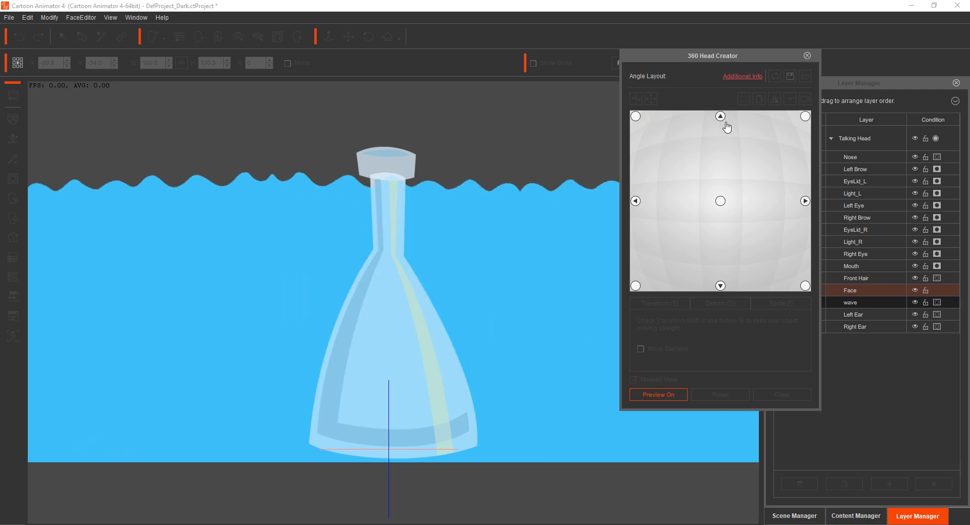
{"action": "left_click", "coordinate": [663, 394]}
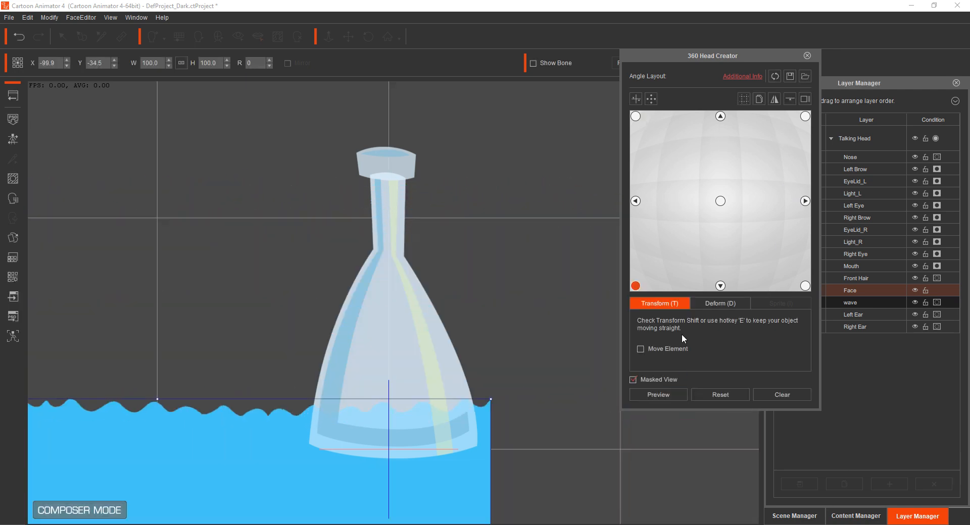
{"action": "left_click", "coordinate": [721, 201]}
{"action": "left_click_drag", "start_coordinate": [748, 55], "coordinate": [629, 56]}
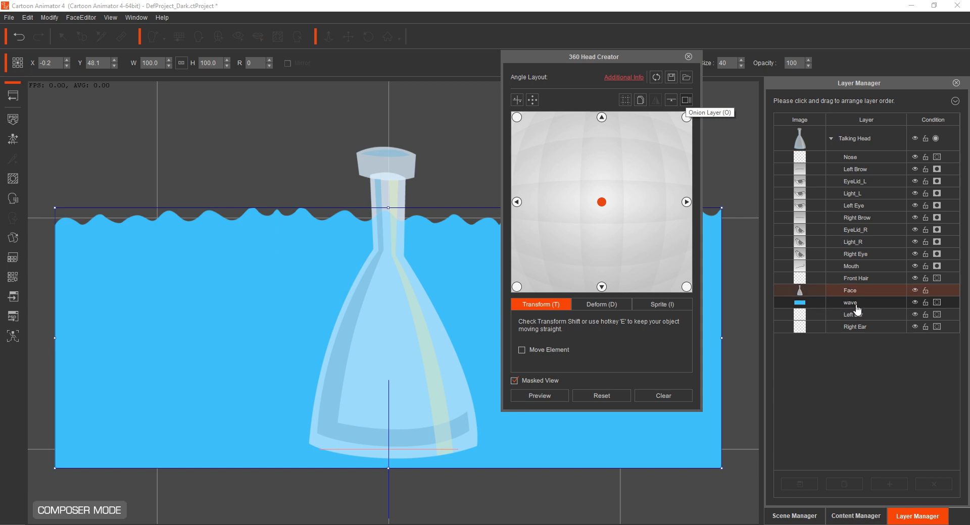
{"action": "left_click", "coordinate": [937, 303]}
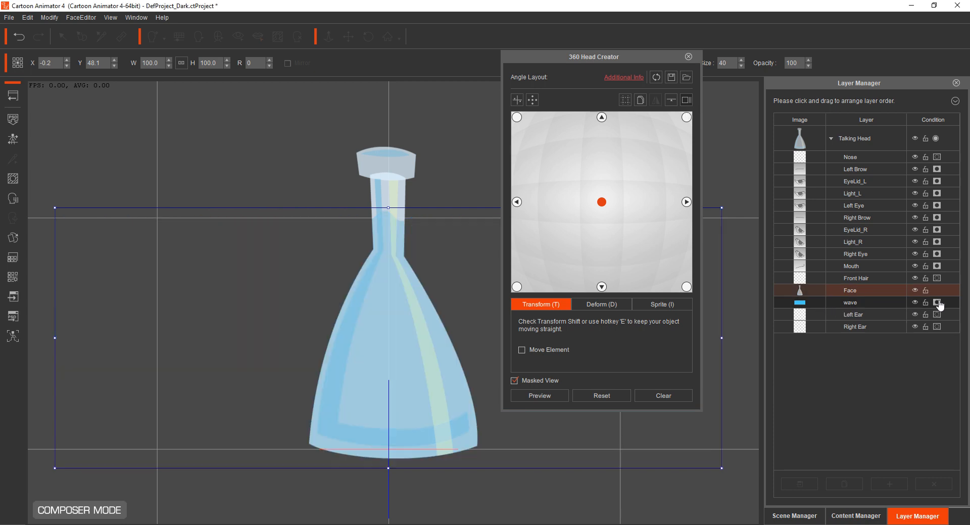
Preview the masked liquid across the head angles and close the 360 Head Creator
{"action": "left_click_drag", "start_coordinate": [652, 58], "coordinate": [781, 73]}
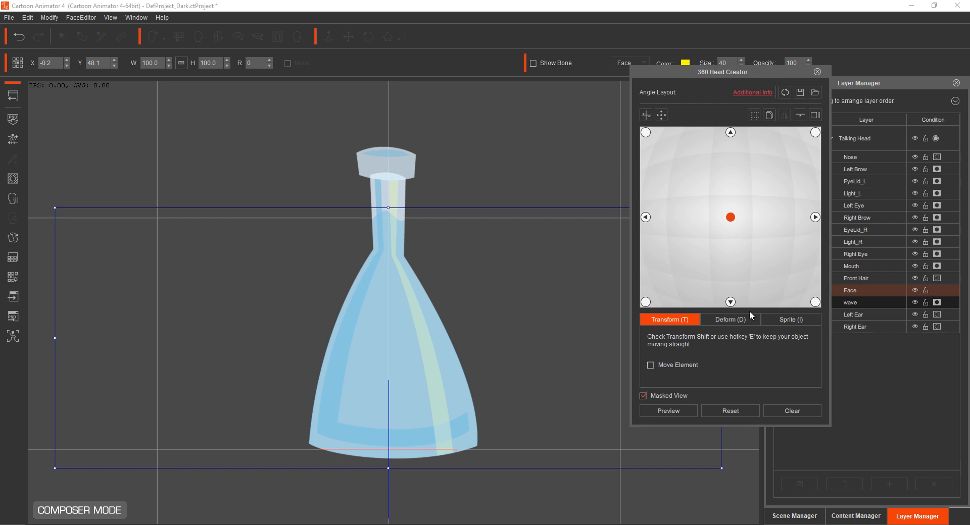
{"action": "left_click", "coordinate": [686, 412]}
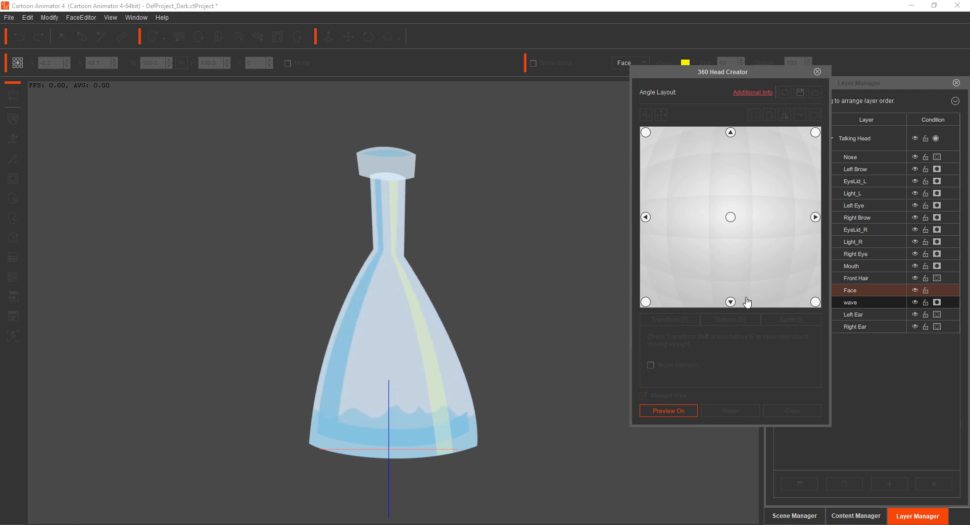
{"action": "left_click", "coordinate": [669, 409]}
{"action": "left_click", "coordinate": [818, 75]}
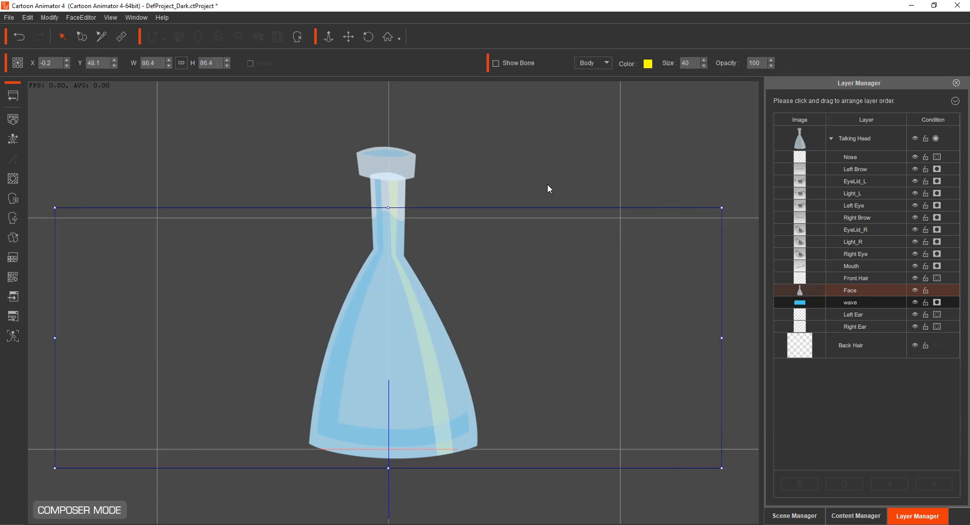
{"action": "left_click", "coordinate": [547, 150]}
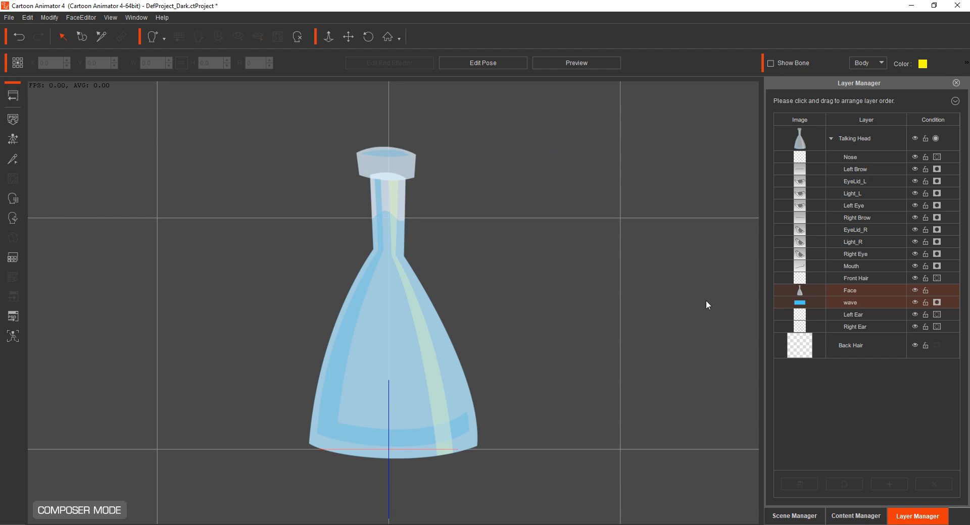
{"action": "left_click", "coordinate": [850, 303]}
{"action": "left_click", "coordinate": [861, 293]}
{"action": "left_click", "coordinate": [869, 303]}
{"action": "left_click", "coordinate": [870, 294]}
Return to the stage, enlarge the flask to 169.1% and move it to about X -64.5, Y -7.8
{"action": "left_click", "coordinate": [12, 95]}
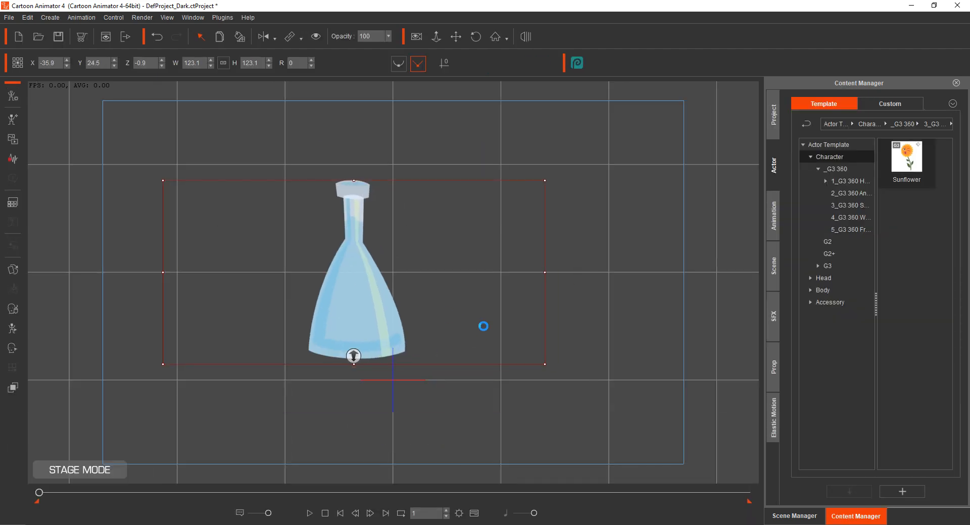
{"action": "left_click_drag", "start_coordinate": [542, 366], "coordinate": [610, 407]}
{"action": "left_click_drag", "start_coordinate": [391, 298], "coordinate": [353, 331]}
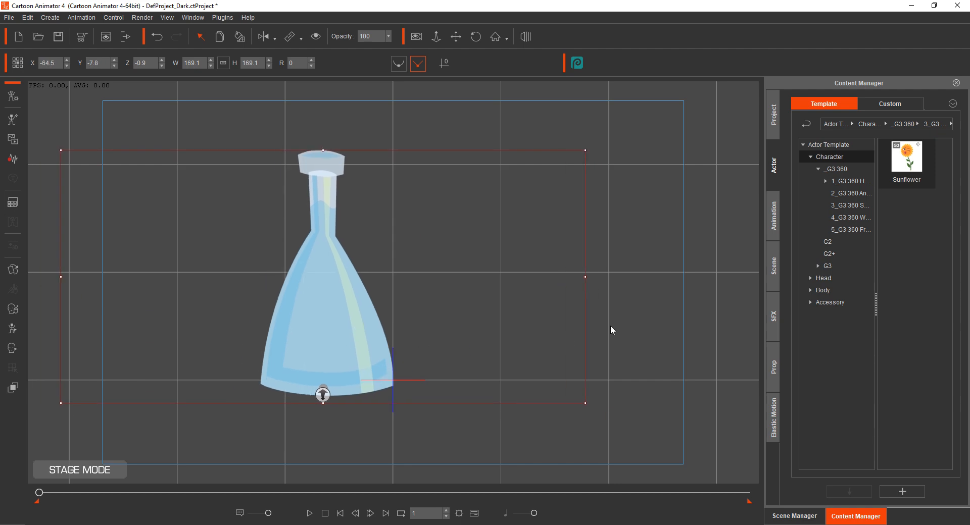
Test the liquid with the head rotation gizmo in the Face Key Editor, set the default key and close the editor
{"action": "left_click", "coordinate": [11, 351]}
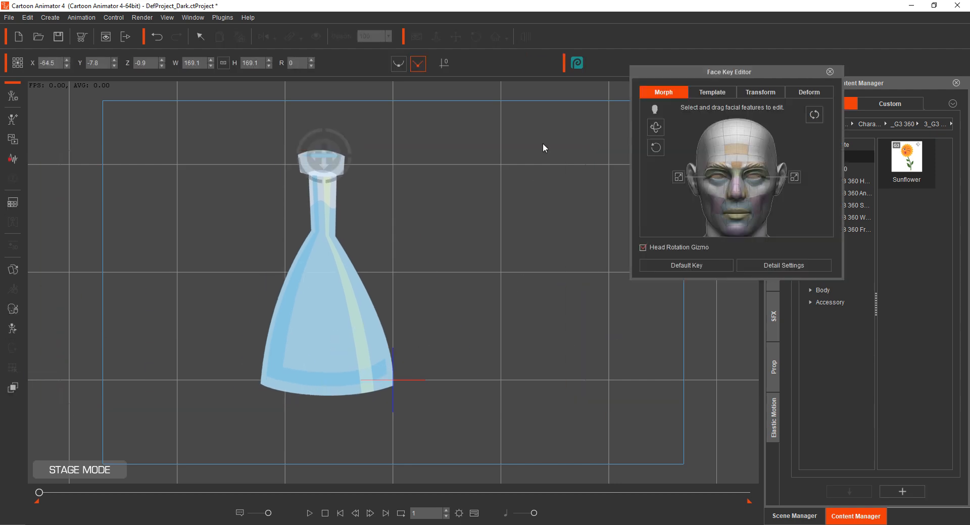
{"action": "left_click_drag", "start_coordinate": [718, 126], "coordinate": [711, 147]}
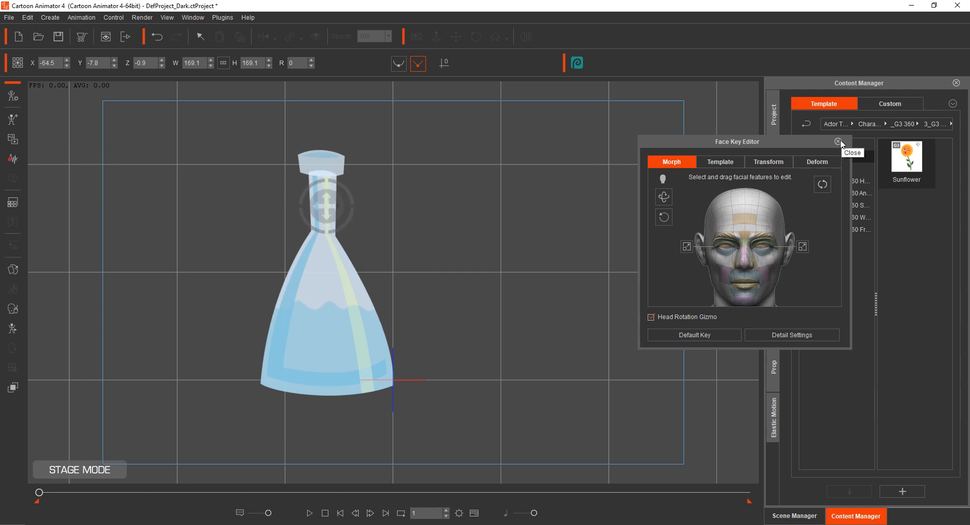
{"action": "left_click", "coordinate": [707, 336]}
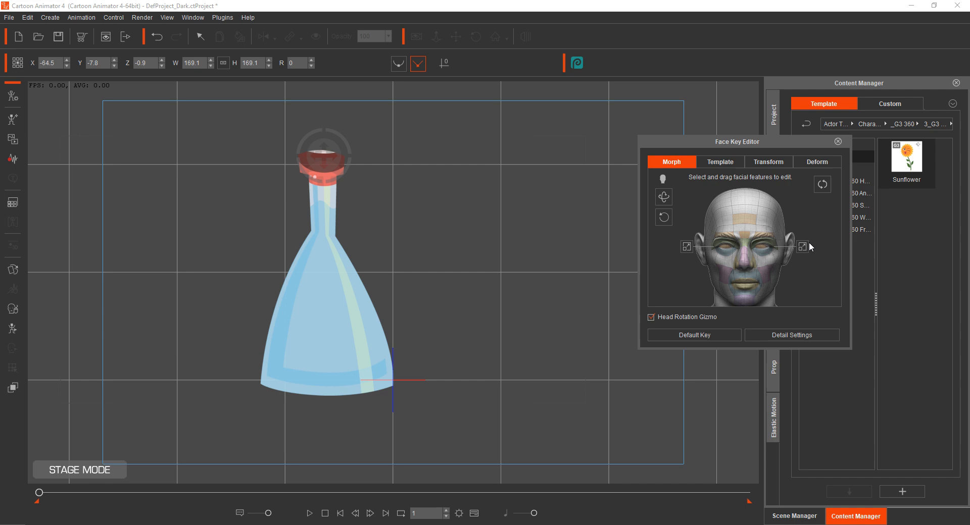
{"action": "left_click", "coordinate": [837, 141]}
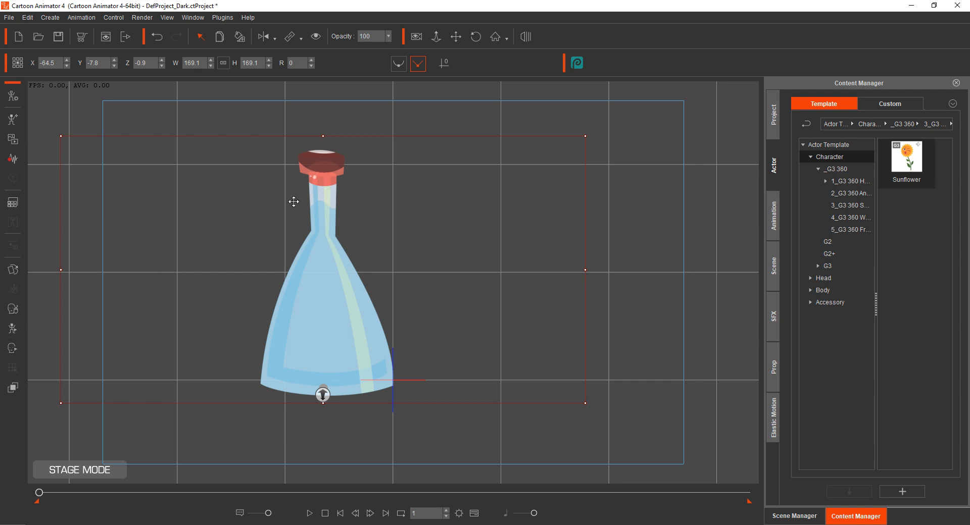
Reopen the flask in Composer mode and select its Mouth layer in the Layer Manager
{"action": "left_click", "coordinate": [615, 207]}
{"action": "left_click", "coordinate": [337, 261]}
{"action": "left_click", "coordinate": [14, 97]}
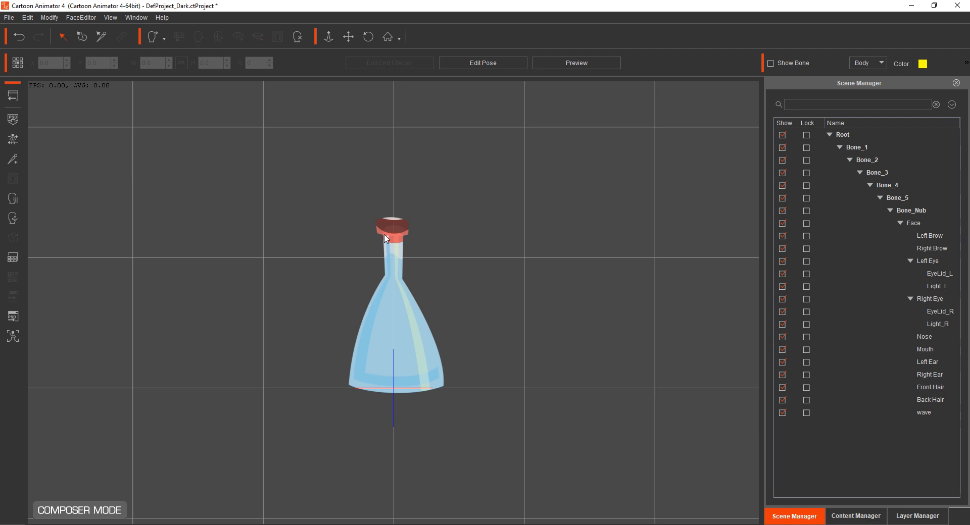
{"action": "left_click", "coordinate": [916, 516]}
{"action": "left_click", "coordinate": [856, 516]}
{"action": "left_click", "coordinate": [916, 516]}
{"action": "left_click", "coordinate": [807, 266]}
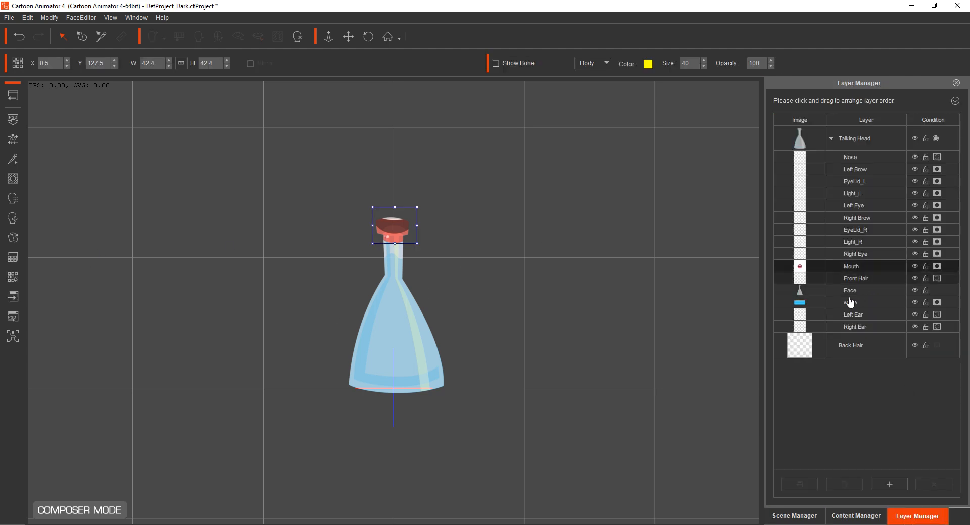
Remove the SmileOpen sprite from the Mouth in the Sprite Editor and close the editor
{"action": "left_click", "coordinate": [14, 239]}
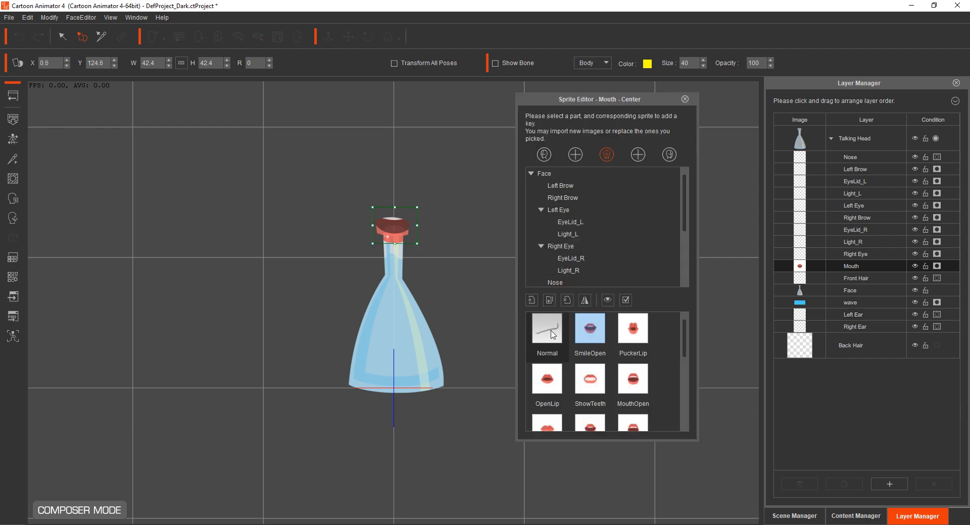
{"action": "mouse_move", "coordinate": [684, 335]}
{"action": "left_mouse_down"}
{"action": "mouse_move", "coordinate": [682, 398]}
{"action": "mouse_move", "coordinate": [694, 324]}
{"action": "left_mouse_up"}
{"action": "left_click", "coordinate": [590, 328]}
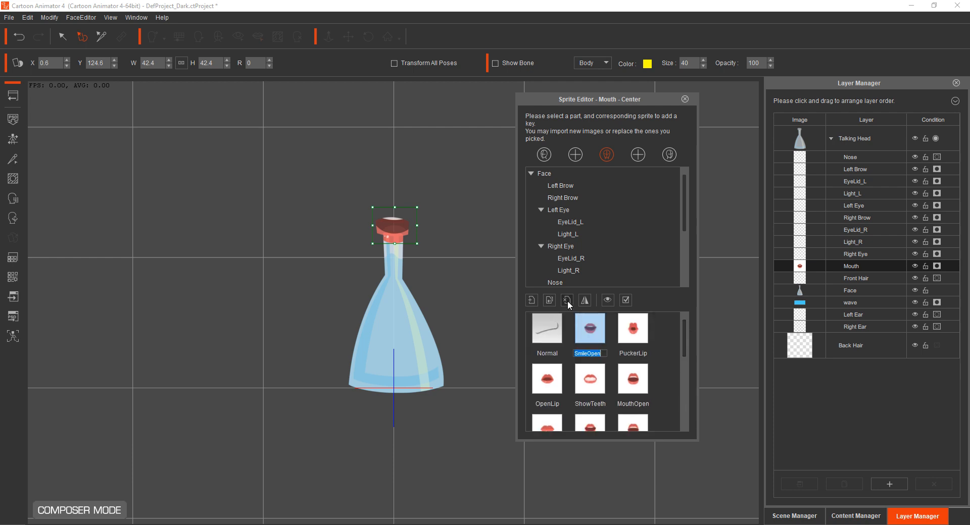
{"action": "left_click", "coordinate": [567, 300]}
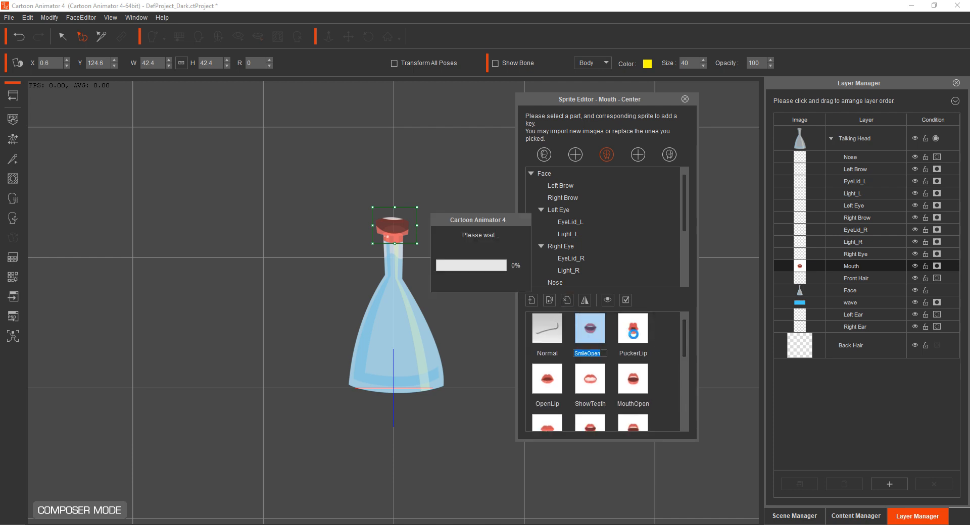
{"action": "left_click", "coordinate": [685, 99]}
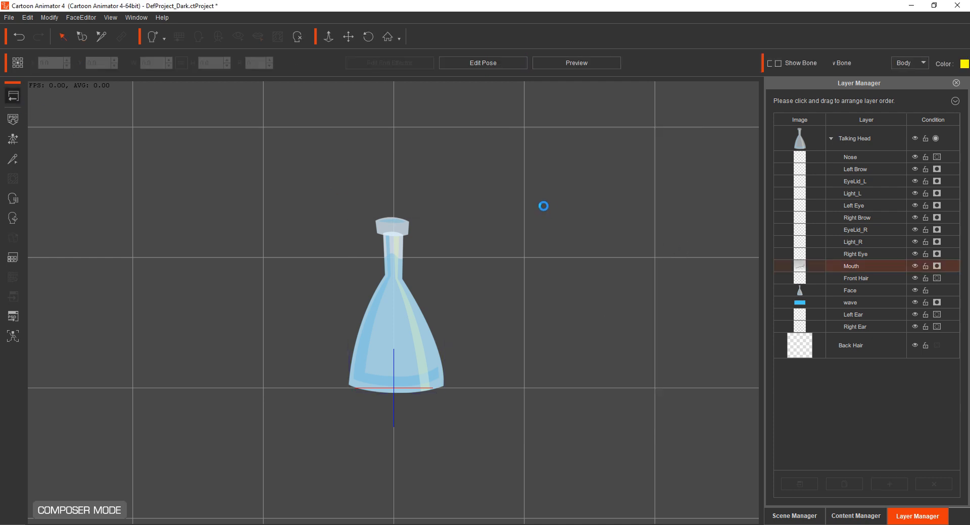
Rotate the flask to 59 degrees and move it to about X -54, Y 36 on the stage
{"action": "left_click_drag", "start_coordinate": [325, 282], "coordinate": [401, 294]}
{"action": "left_click", "coordinate": [465, 156]}
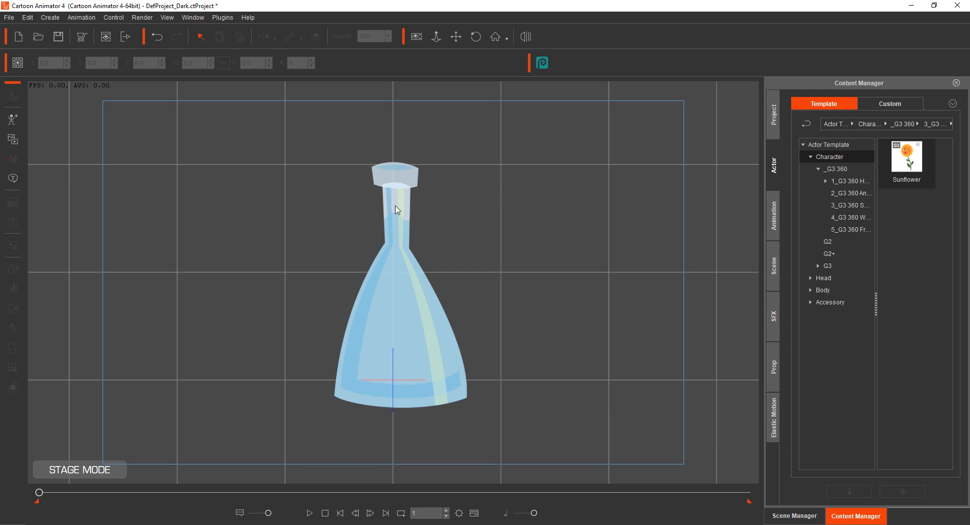
{"action": "left_click", "coordinate": [425, 180]}
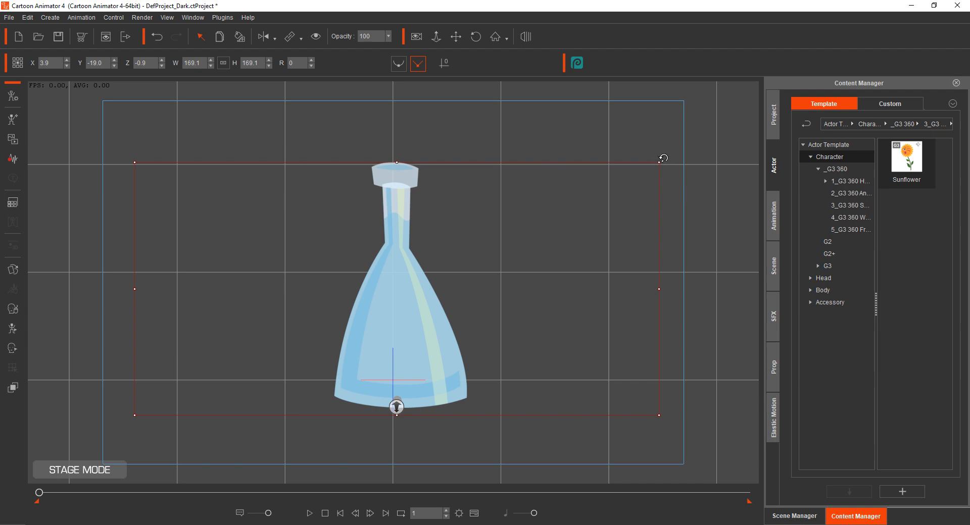
{"action": "left_click_drag", "start_coordinate": [664, 157], "coordinate": [866, 523]}
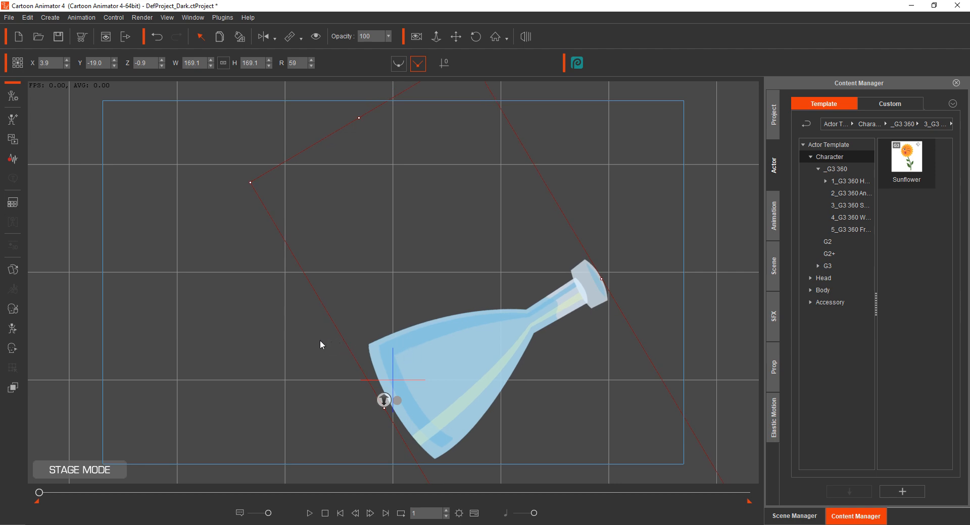
{"action": "left_click_drag", "start_coordinate": [588, 322], "coordinate": [507, 220]}
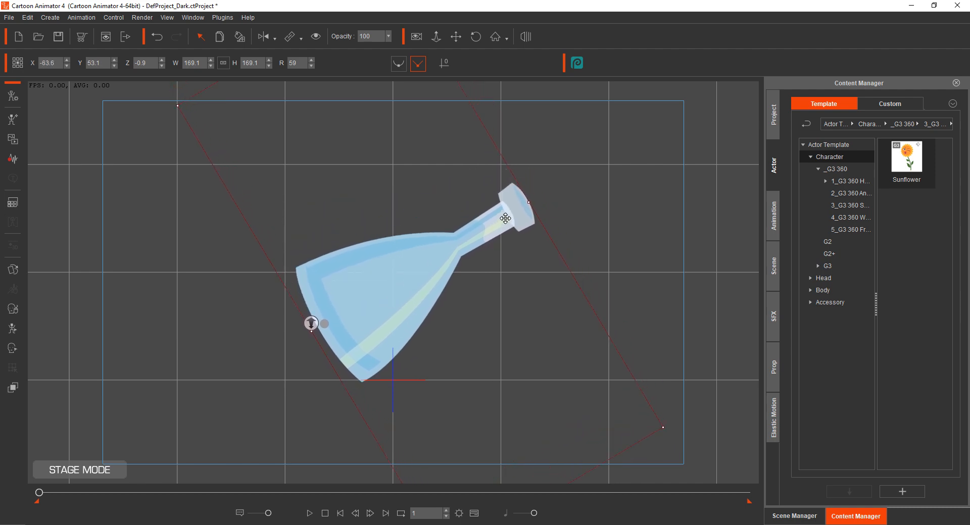
{"action": "left_click_drag", "start_coordinate": [370, 277], "coordinate": [373, 283]}
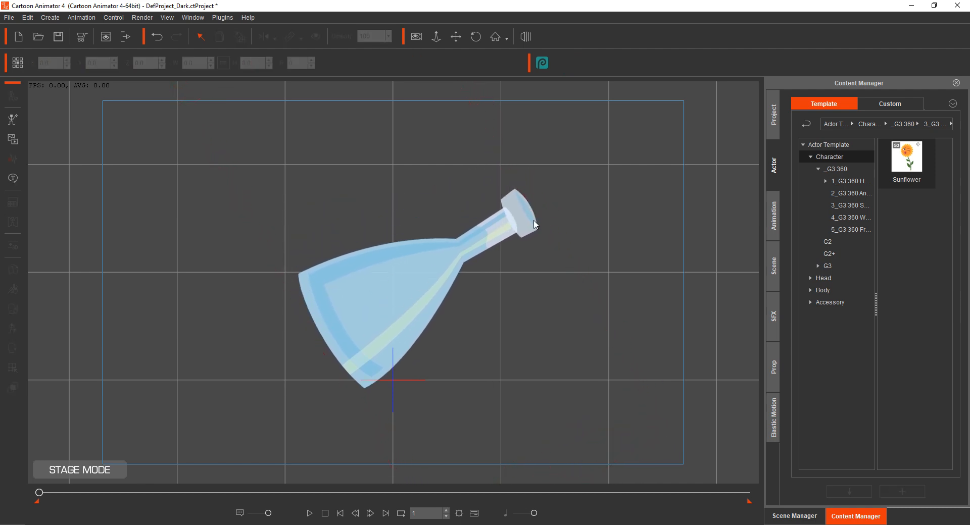
{"action": "left_click_drag", "start_coordinate": [446, 271], "coordinate": [454, 283]}
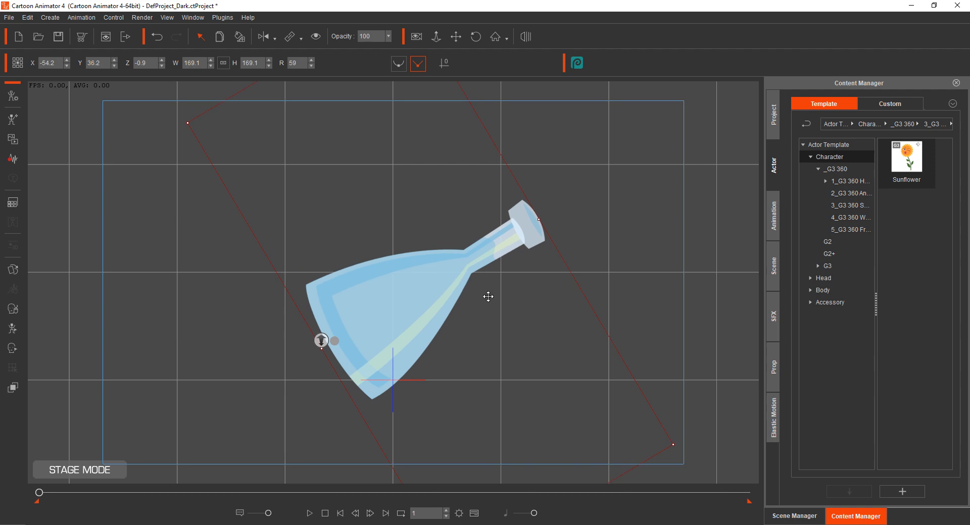
Test the liquid's movement in the tilted flask with the Face Key Editor, set the default key and close it
{"action": "left_click", "coordinate": [12, 349]}
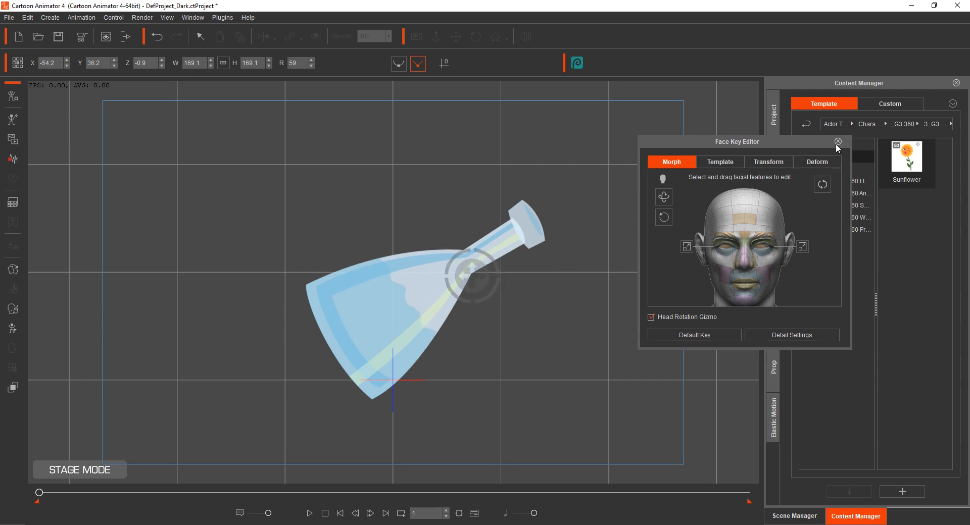
{"action": "left_click", "coordinate": [706, 336]}
{"action": "left_click", "coordinate": [838, 141]}
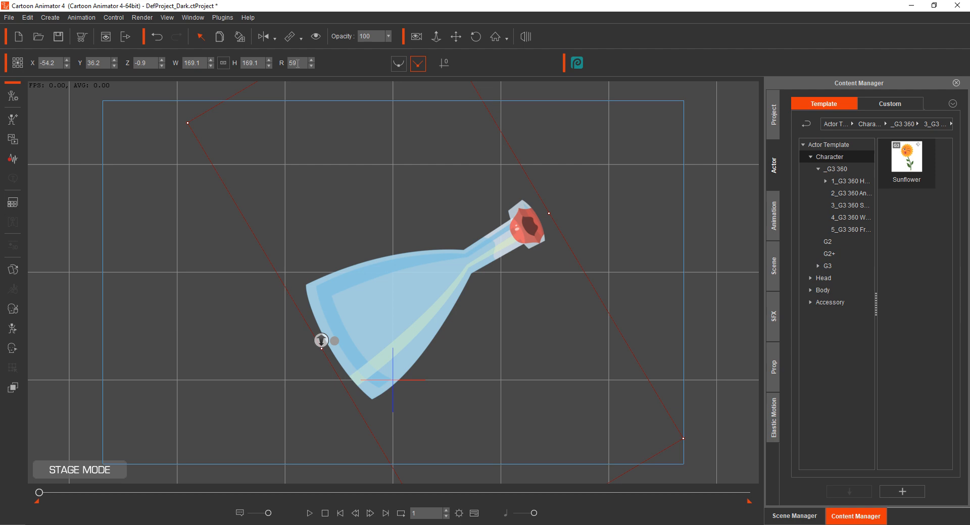
Reset the flask's rotation to 0 and move it back to about X 6, Y -23 on the stage
{"action": "type", "text": "0"}
{"action": "key", "text": "Return"}
{"action": "left_click_drag", "start_coordinate": [365, 240], "coordinate": [357, 160]}
{"action": "left_click", "coordinate": [417, 235]}
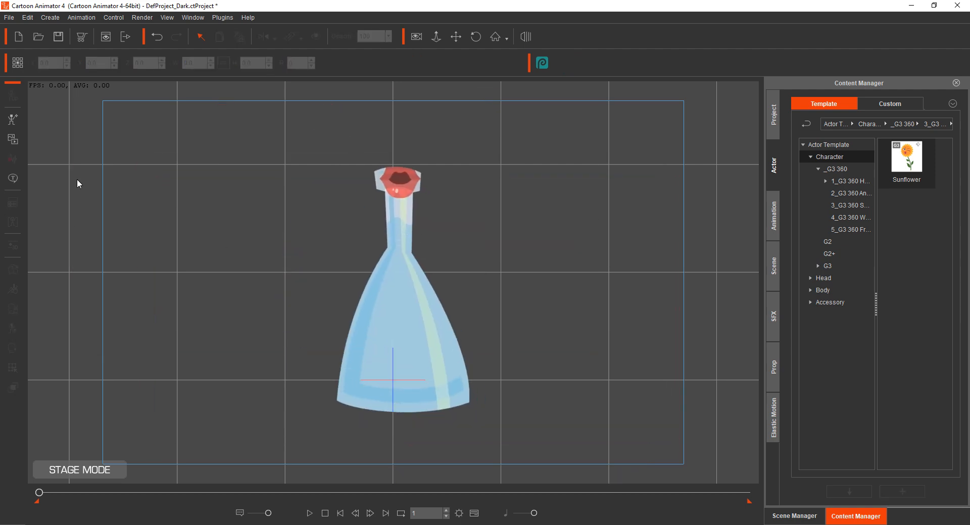
Reopen the flask in Composer mode, assign the Normal sprite to its Mouth and close the Sprite Editor
{"action": "left_click", "coordinate": [447, 340]}
{"action": "left_click", "coordinate": [14, 96]}
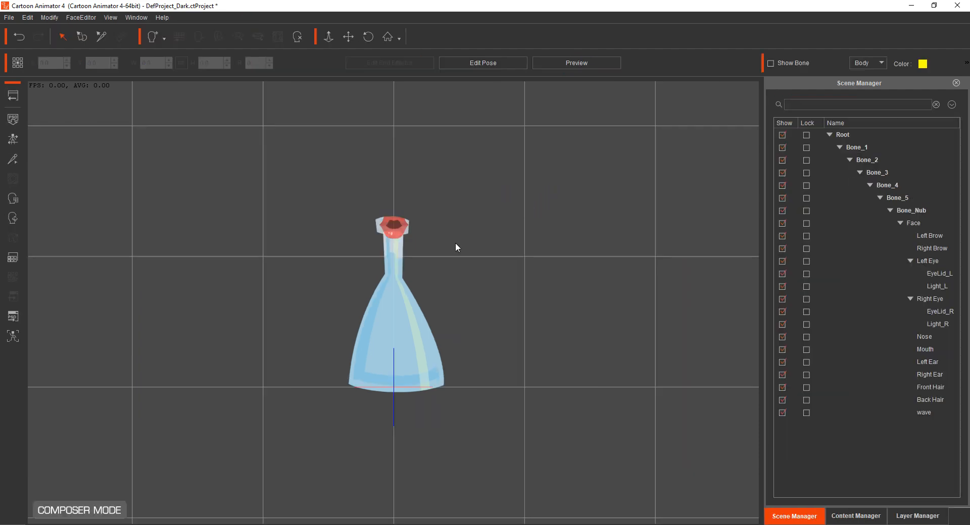
{"action": "left_click", "coordinate": [13, 237]}
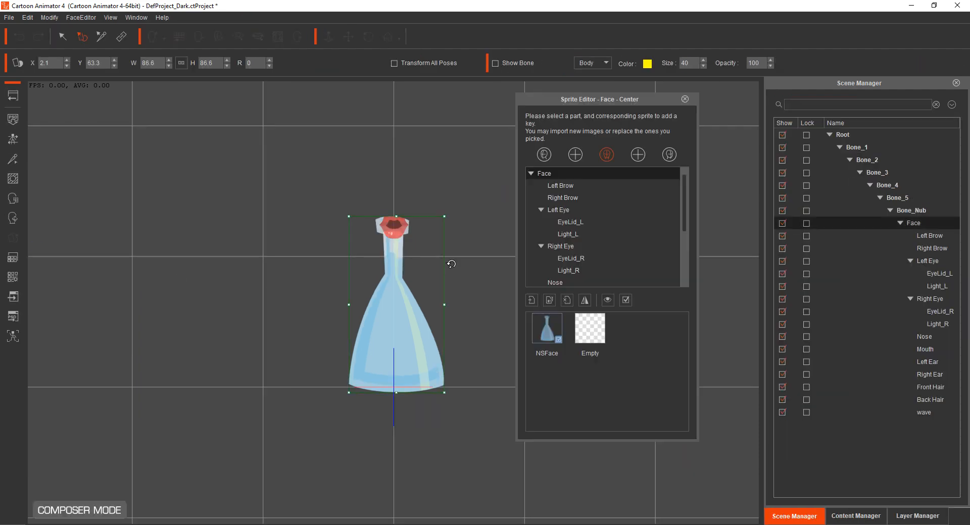
{"action": "left_click", "coordinate": [389, 229]}
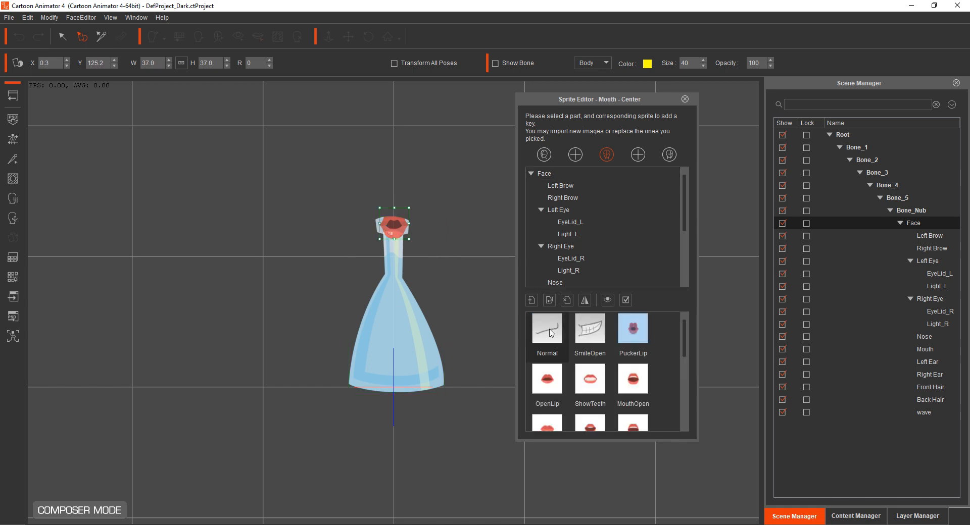
{"action": "left_click", "coordinate": [545, 329]}
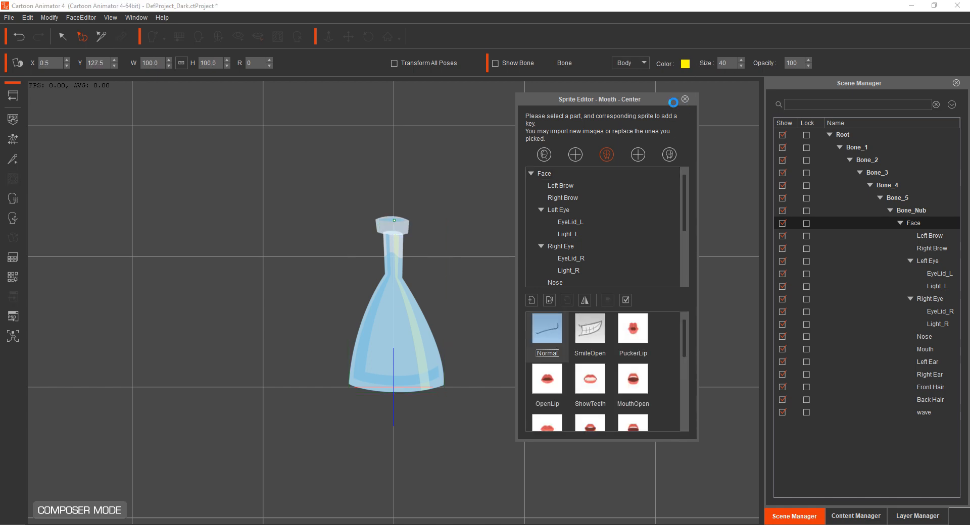
{"action": "left_click", "coordinate": [684, 99]}
Add the lying flask image GlassLab2 as a new Face sprite, place it at about X 9, Y 96, and return to the stage
{"action": "left_click", "coordinate": [420, 327]}
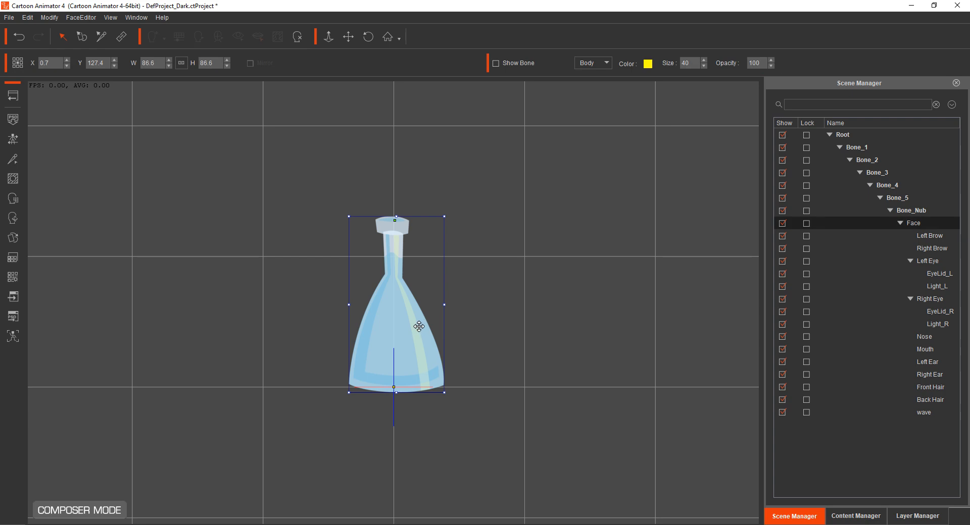
{"action": "left_click", "coordinate": [14, 239]}
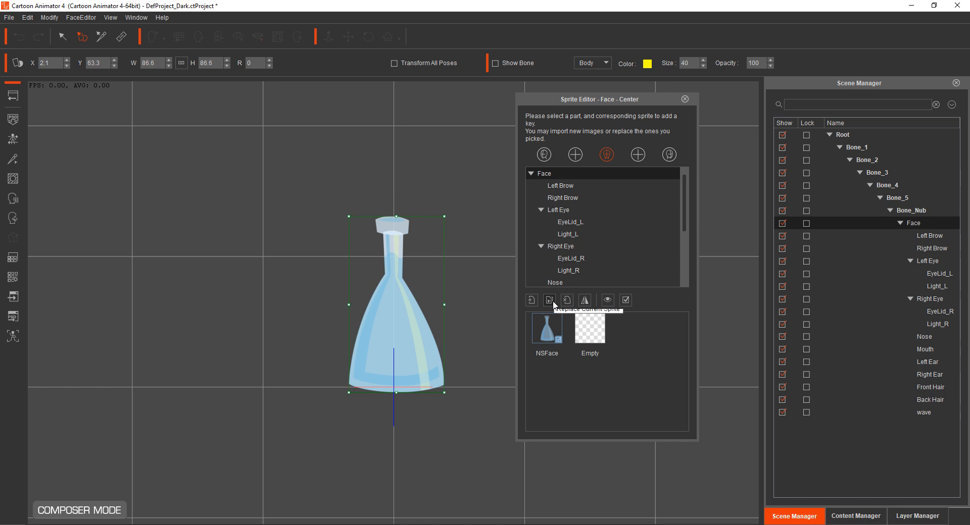
{"action": "left_click", "coordinate": [531, 300]}
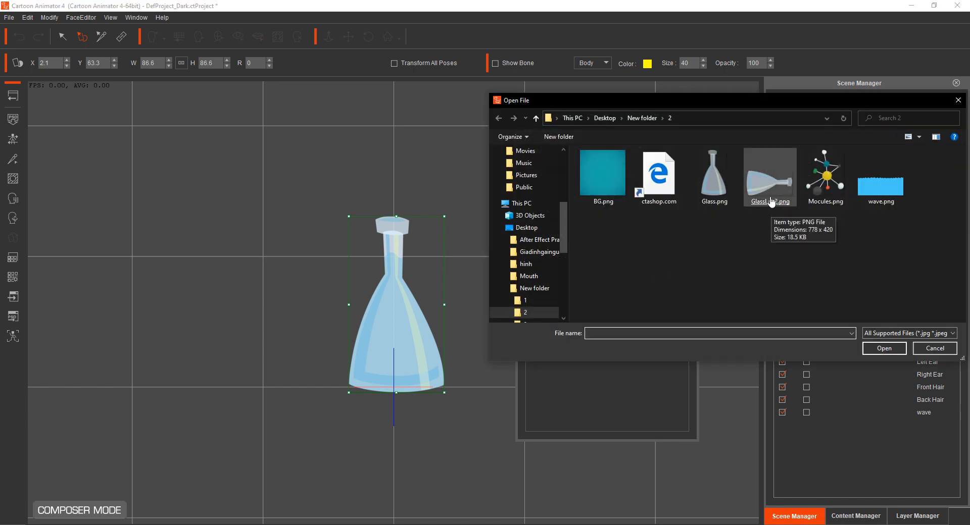
{"action": "double_click", "coordinate": [768, 202]}
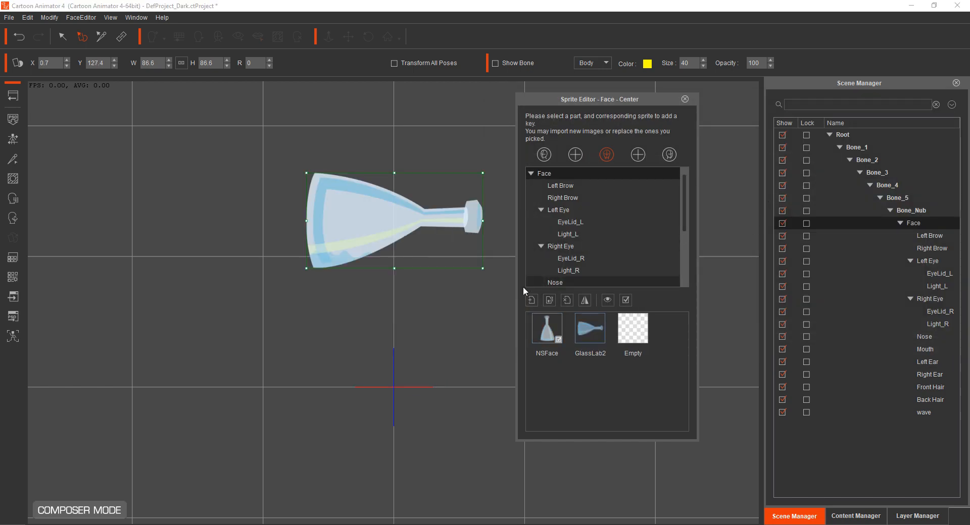
{"action": "left_click_drag", "start_coordinate": [387, 232], "coordinate": [399, 273]}
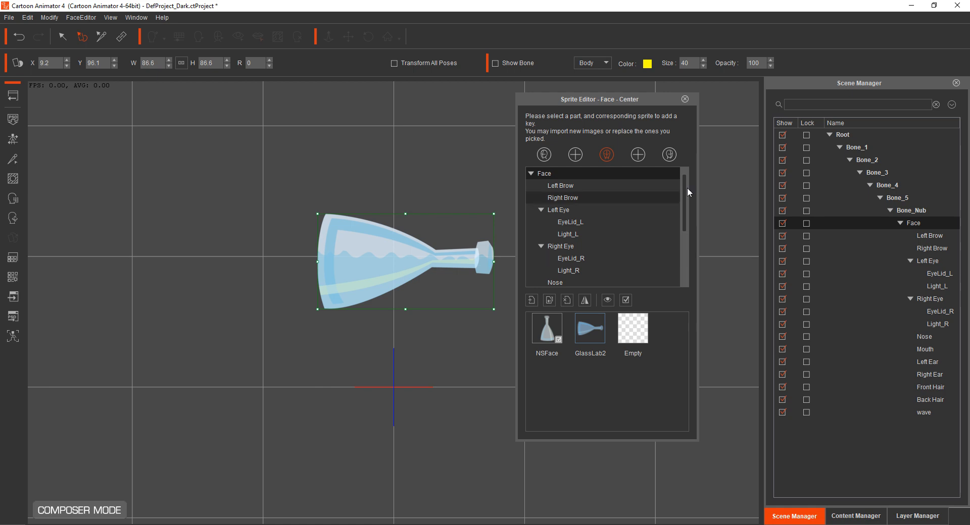
{"action": "left_click", "coordinate": [685, 99]}
{"action": "left_click", "coordinate": [13, 96]}
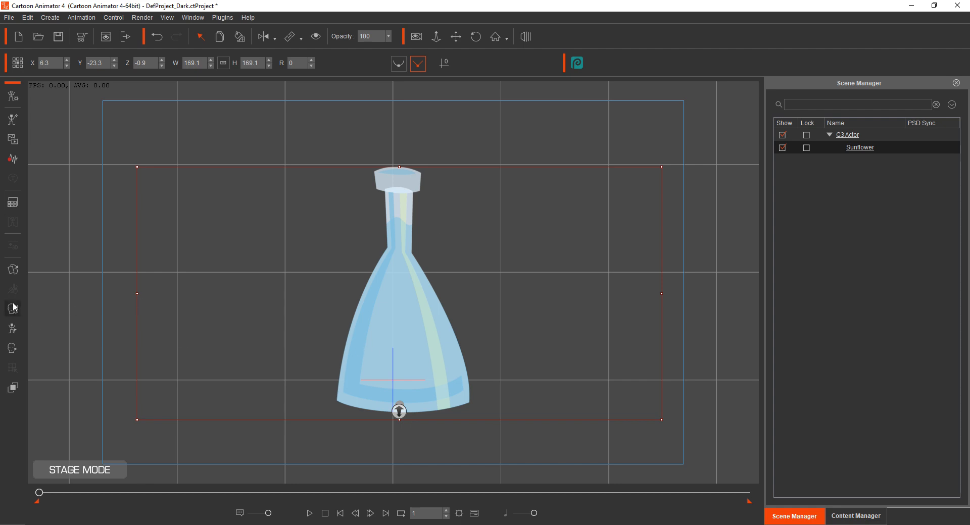
Test the Face sprite swap by alternating between NSFace and GlassLab2, ending on GlassLab2, and close the Sprite Editor
{"action": "left_click", "coordinate": [13, 270]}
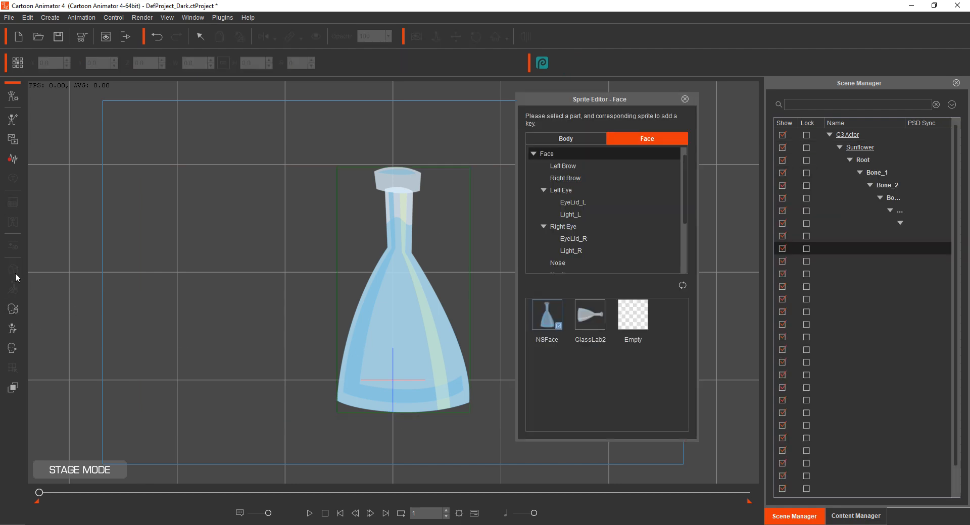
{"action": "left_click", "coordinate": [594, 318]}
{"action": "left_click", "coordinate": [546, 322]}
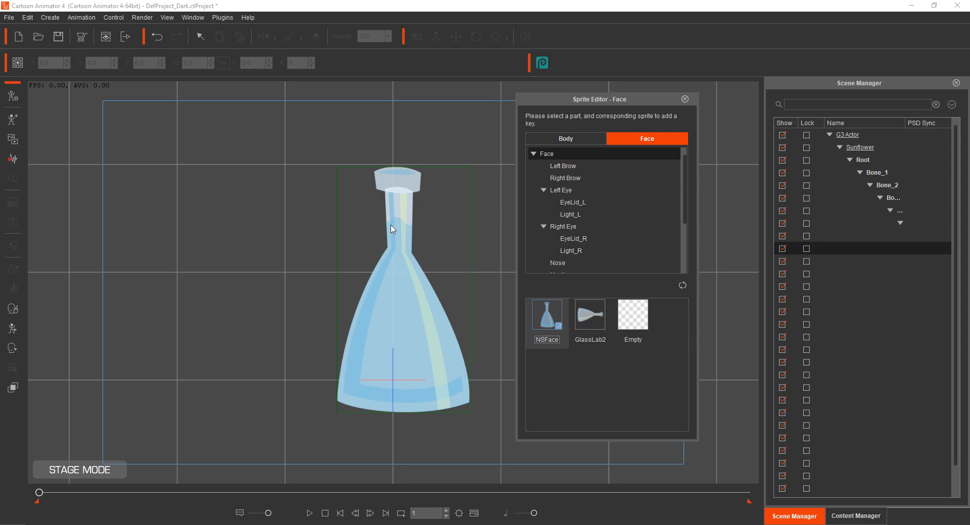
{"action": "left_click", "coordinate": [589, 315]}
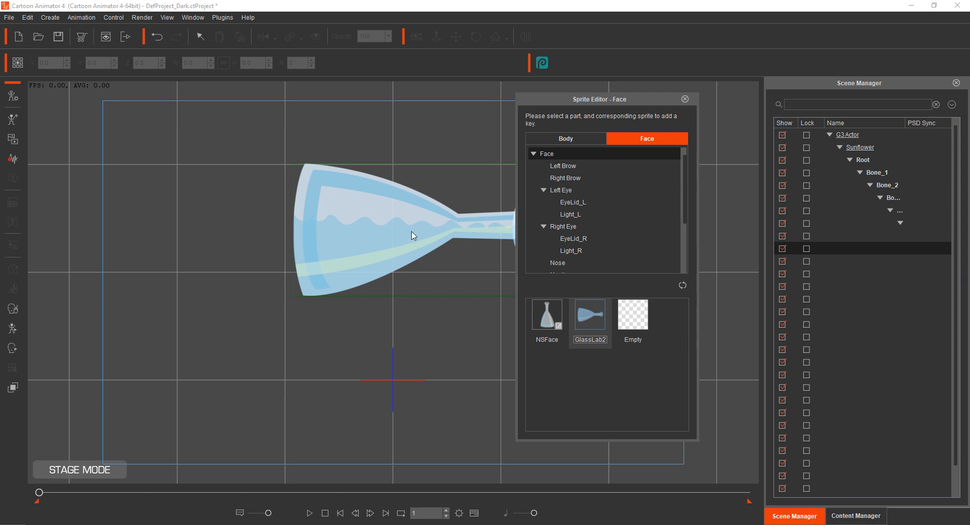
{"action": "left_click", "coordinate": [547, 315]}
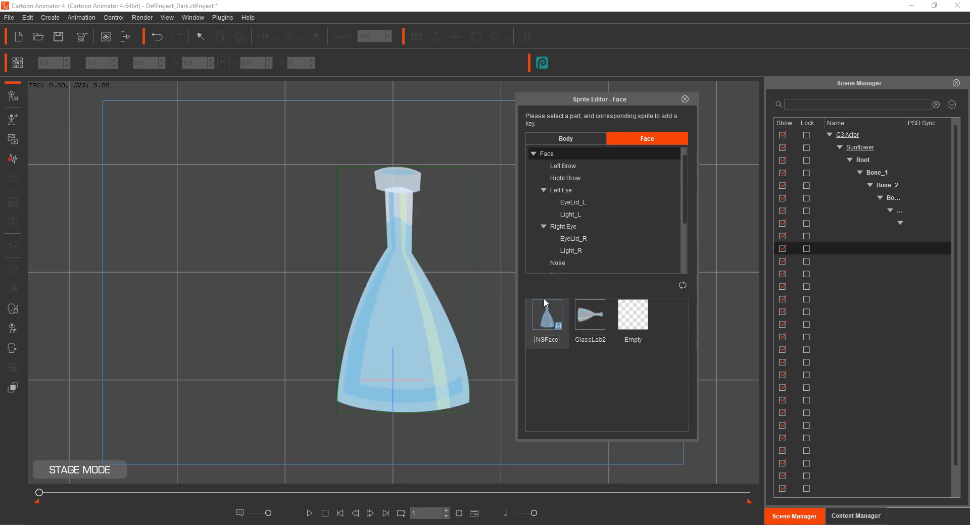
{"action": "left_click", "coordinate": [589, 317]}
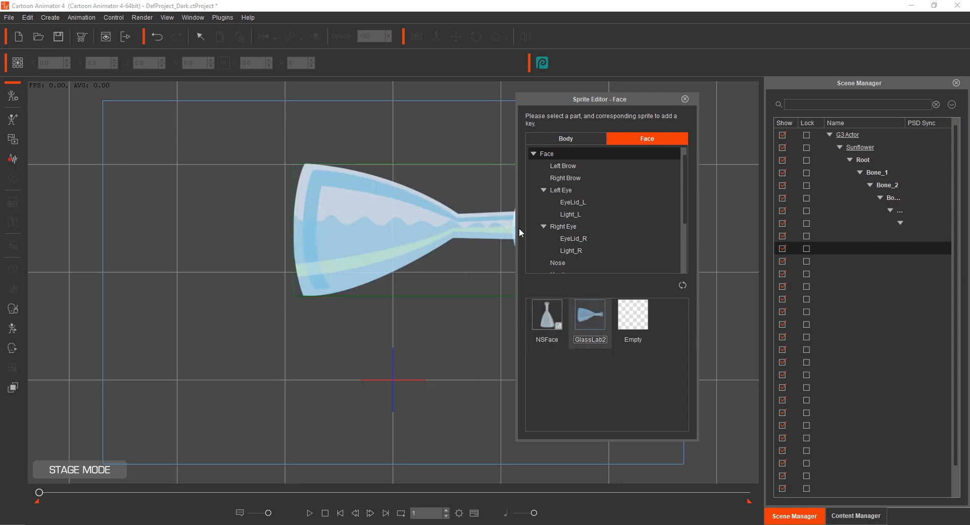
{"action": "left_click", "coordinate": [536, 324]}
{"action": "left_click", "coordinate": [587, 327]}
{"action": "left_click", "coordinate": [545, 325]}
{"action": "left_click", "coordinate": [596, 323]}
{"action": "left_click", "coordinate": [561, 329]}
{"action": "left_click", "coordinate": [606, 323]}
{"action": "left_click", "coordinate": [684, 100]}
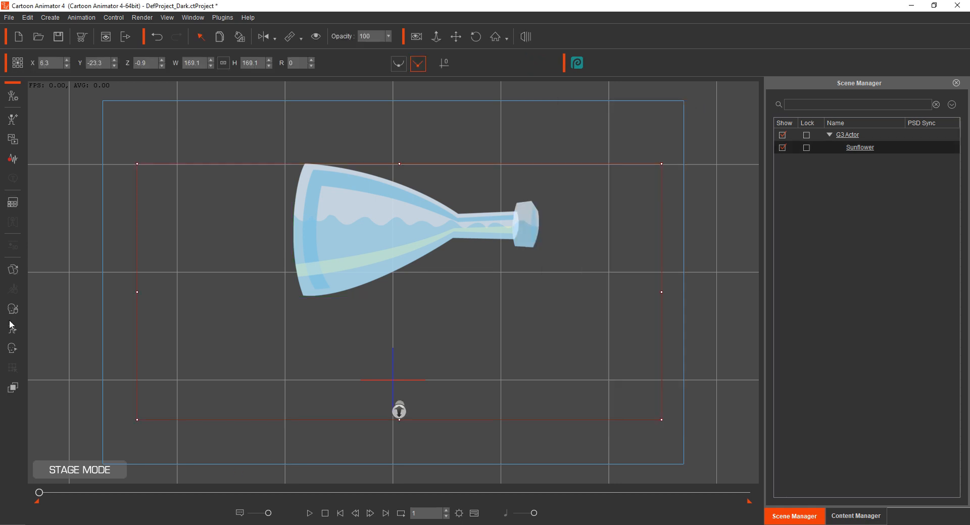
Shift the liquid in the lying flask with the Face Key Editor's head rotation gizmo and close the editor
{"action": "left_click", "coordinate": [12, 348]}
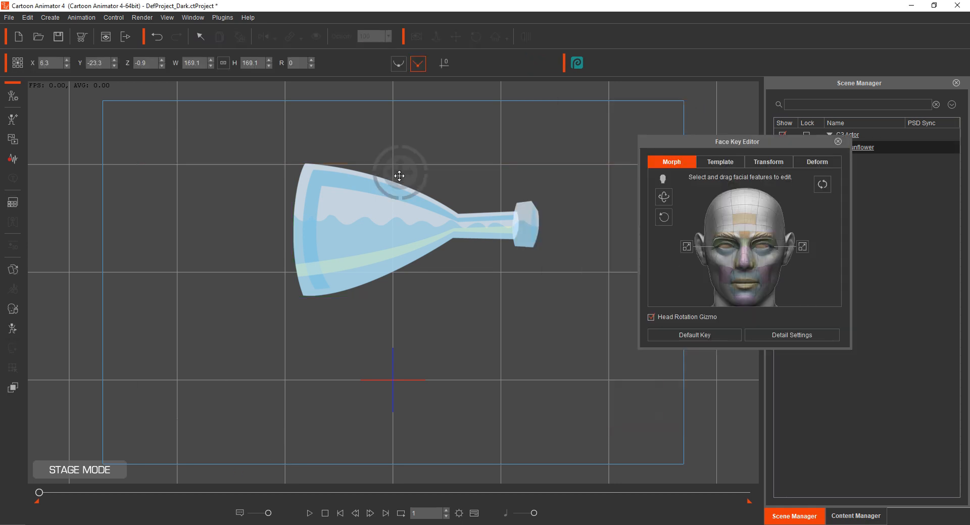
{"action": "left_click_drag", "start_coordinate": [402, 174], "coordinate": [429, 135]}
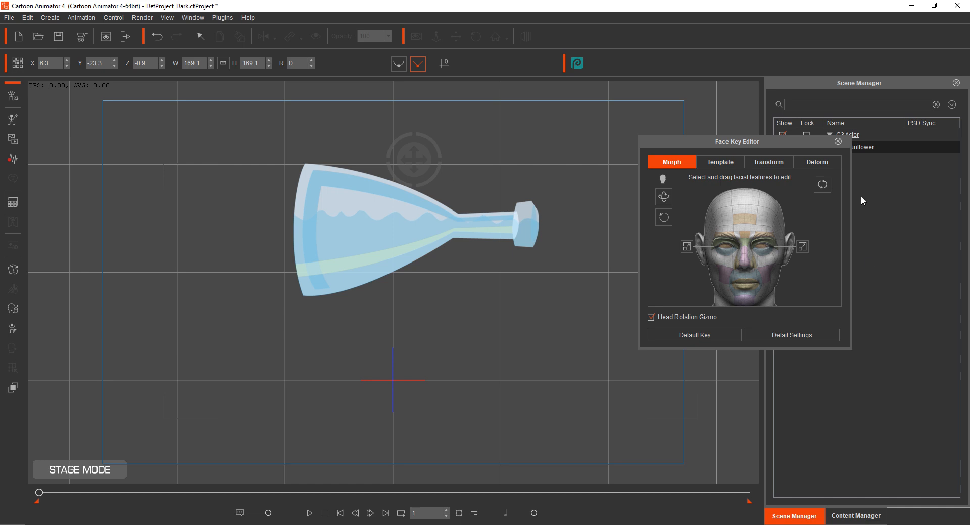
{"action": "left_click", "coordinate": [837, 142]}
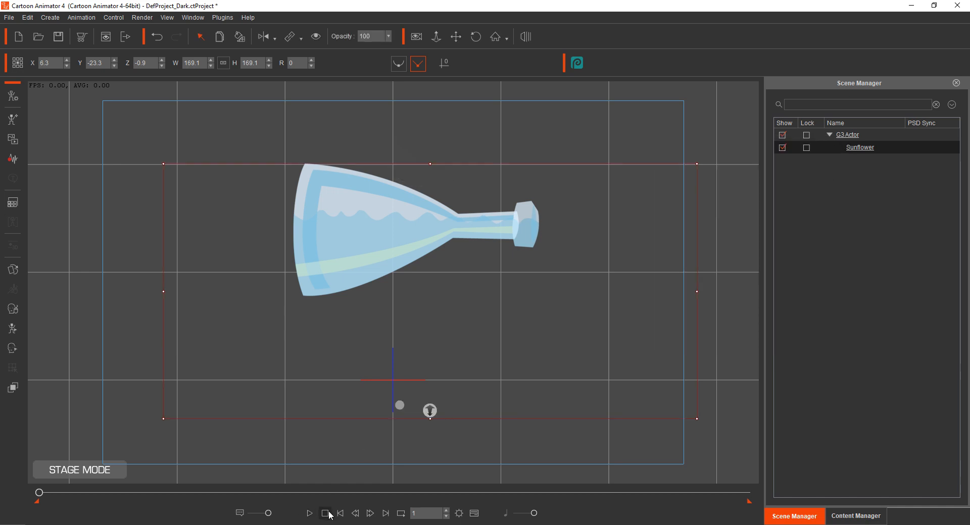
Switch the flask's Face sprite back to NSFace and close the Sprite Editor
{"action": "left_click", "coordinate": [13, 270]}
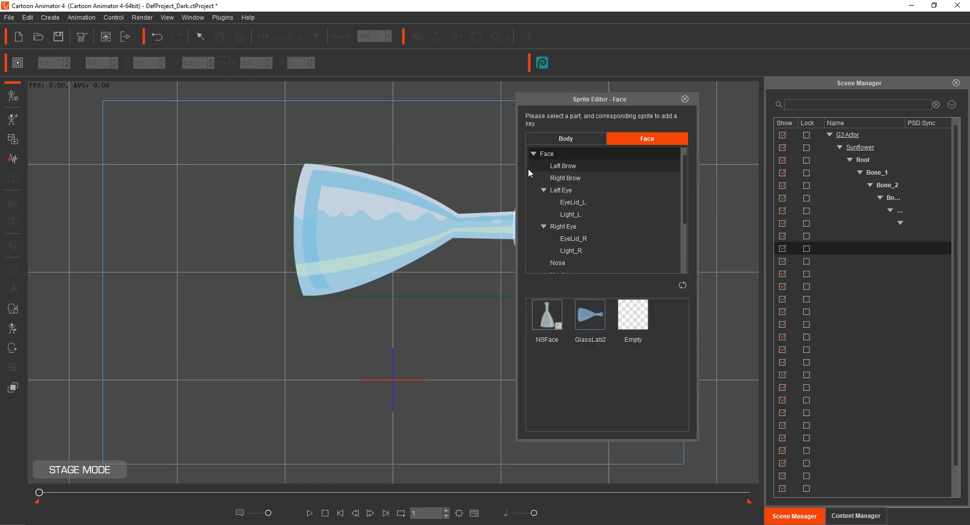
{"action": "left_click", "coordinate": [547, 318]}
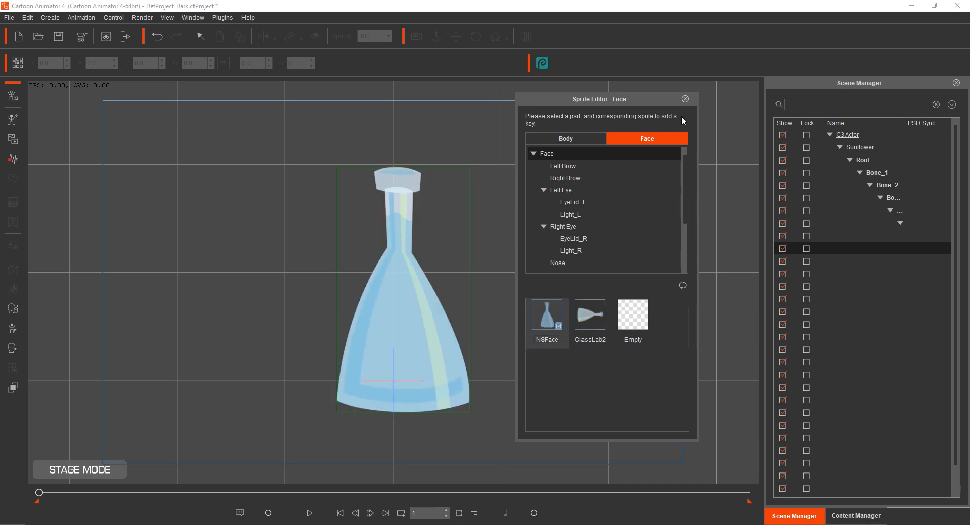
{"action": "left_click", "coordinate": [685, 99]}
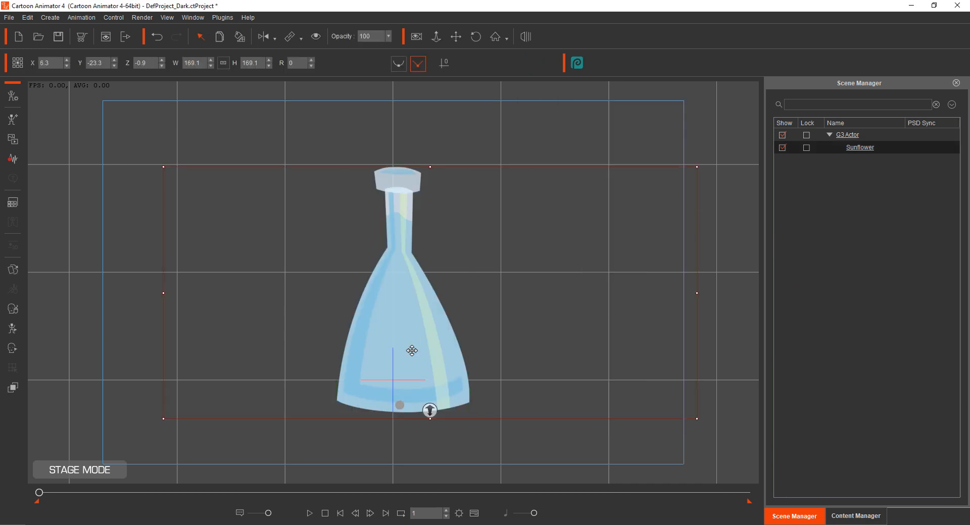
{"action": "left_click", "coordinate": [545, 137]}
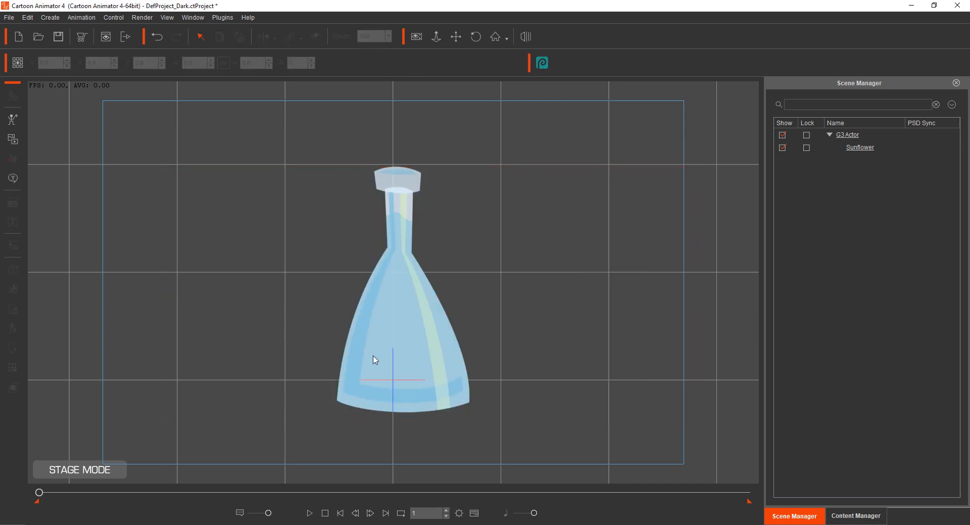
{"action": "left_click", "coordinate": [402, 332]}
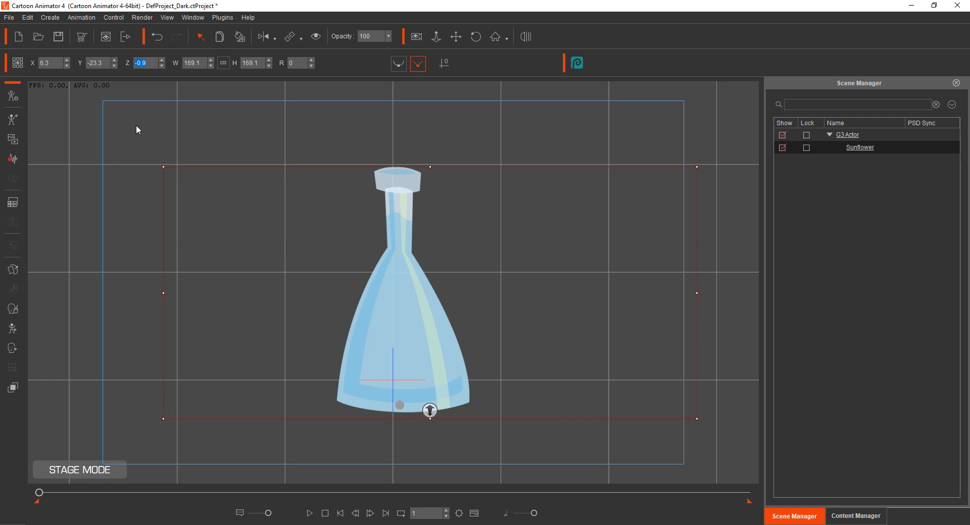
{"action": "left_click", "coordinate": [234, 434]}
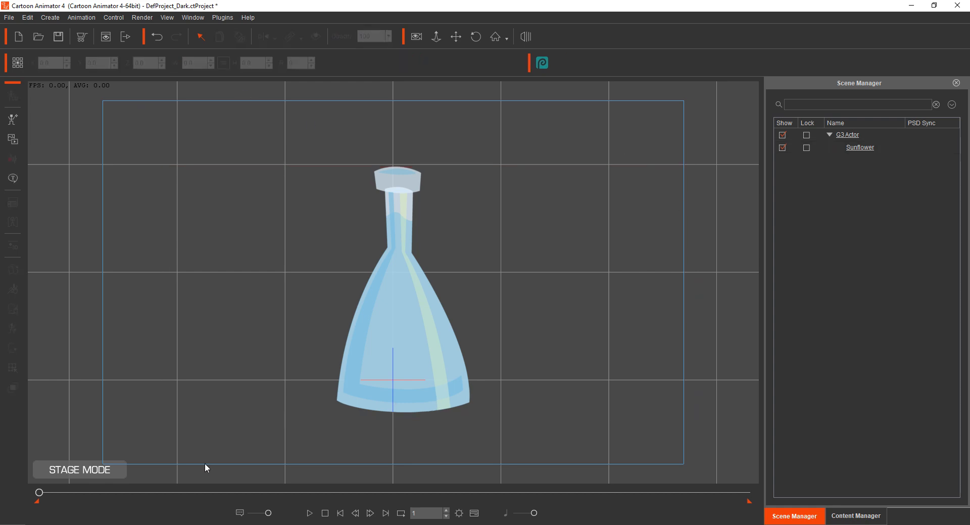
Import BG.png as a prop, center it over the flask at about X 8, Y 76, and scale it to about 281
{"action": "key", "text": "alt+Tab"}
{"action": "left_click_drag", "start_coordinate": [305, 154], "coordinate": [122, 174]}
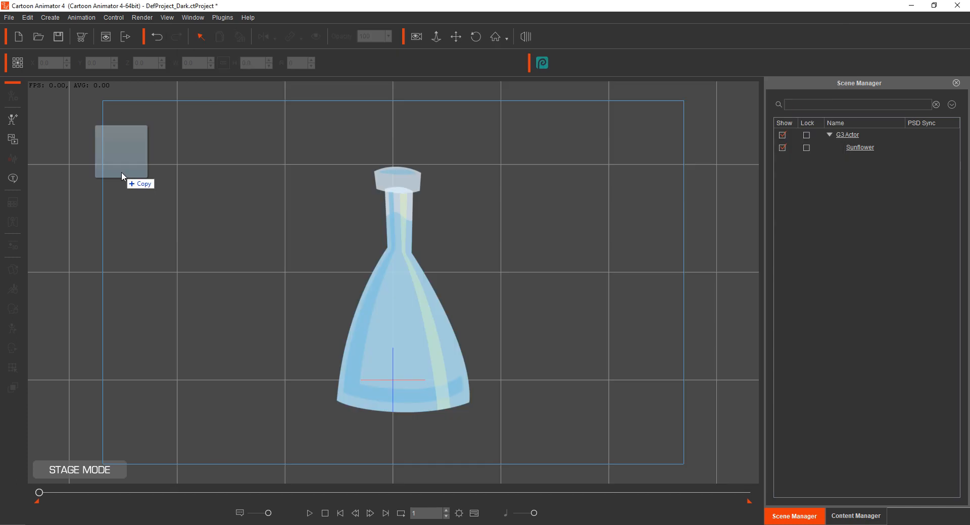
{"action": "left_click", "coordinate": [505, 221]}
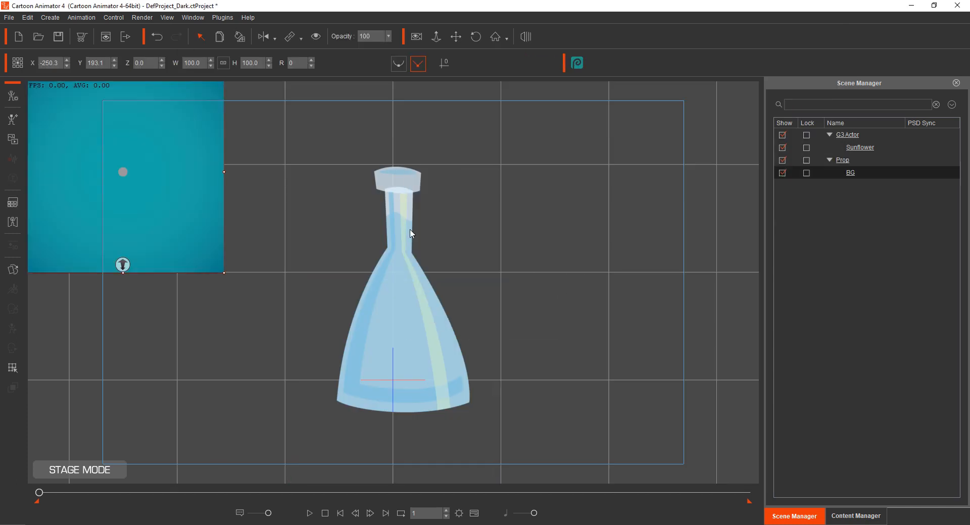
{"action": "left_click_drag", "start_coordinate": [452, 204], "coordinate": [465, 298]}
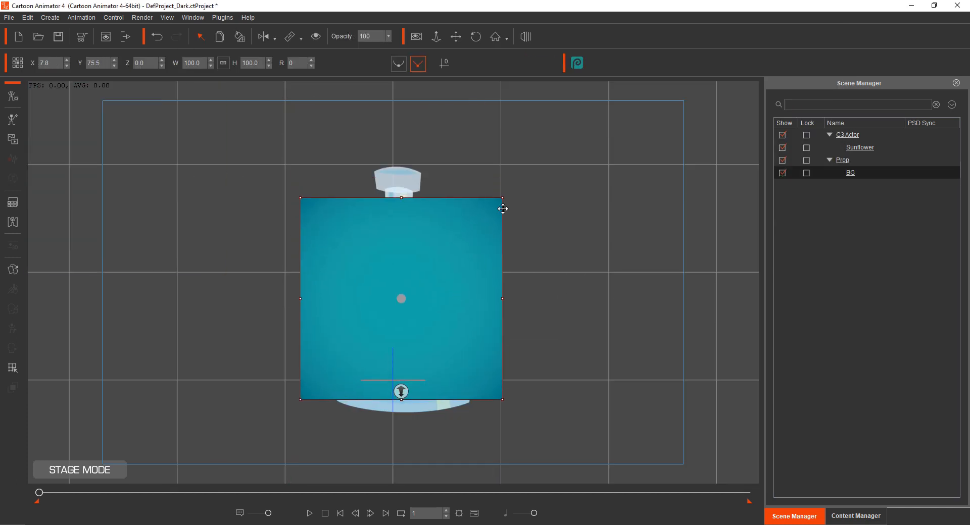
{"action": "left_click_drag", "start_coordinate": [500, 199], "coordinate": [720, 84]}
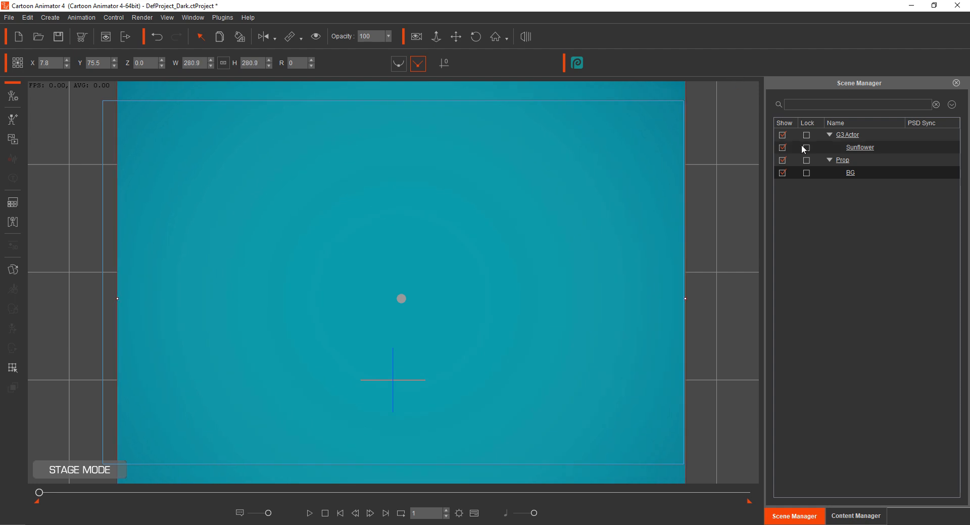
Set the BG prop's Z to -1 to put it behind the flask and lock it
{"action": "left_click", "coordinate": [147, 64]}
{"action": "type", "text": "-1"}
{"action": "key", "text": "Return"}
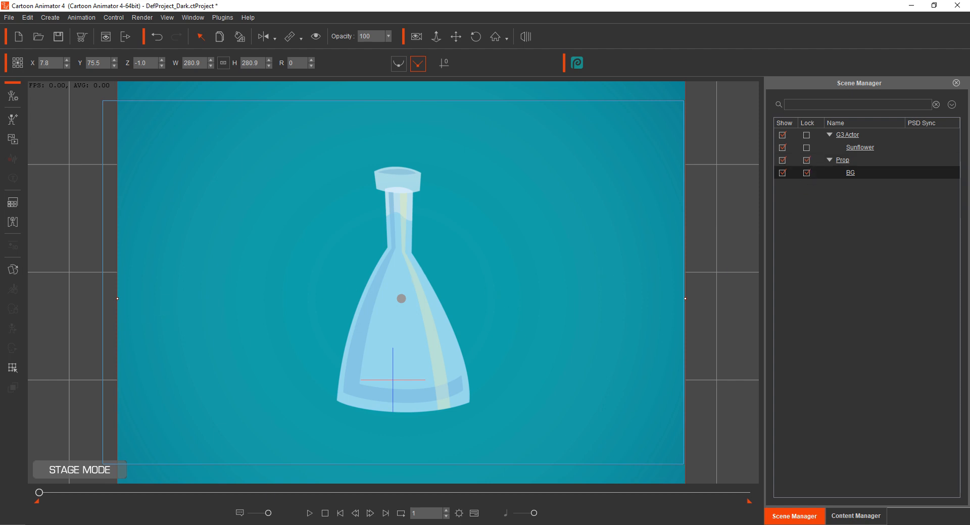
Import the Mocules.png image from the file folder as a prop
{"action": "left_click", "coordinate": [130, 522]}
{"action": "left_click", "coordinate": [390, 233]}
{"action": "left_click_drag", "start_coordinate": [576, 193], "coordinate": [105, 171]}
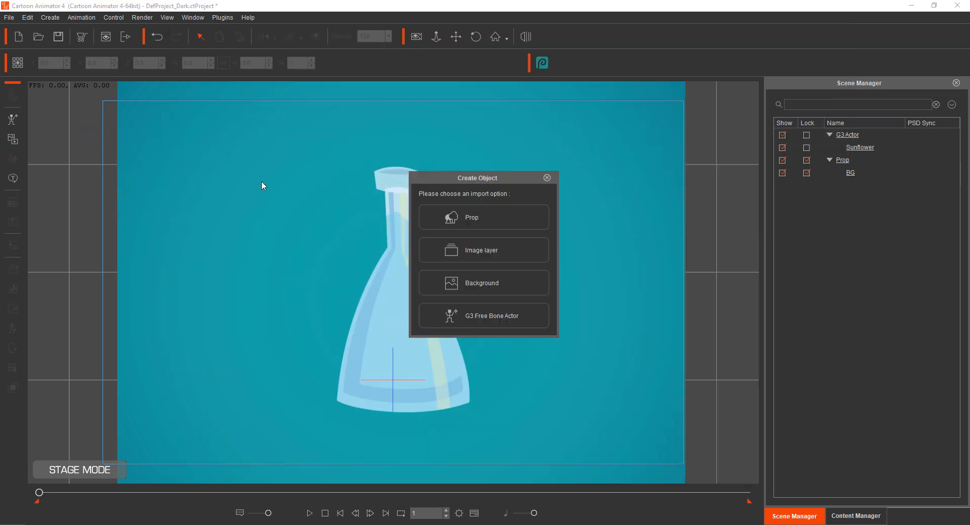
{"action": "left_click", "coordinate": [437, 212]}
Duplicate the Mocules prop, scale the copy to about 140, rotate it 27 degrees and place it beside the flask's neck
{"action": "left_click_drag", "start_coordinate": [206, 153], "coordinate": [306, 163]}
{"action": "left_click", "coordinate": [220, 37]}
{"action": "left_click_drag", "start_coordinate": [344, 121], "coordinate": [368, 93]}
{"action": "left_click_drag", "start_coordinate": [341, 156], "coordinate": [435, 177]}
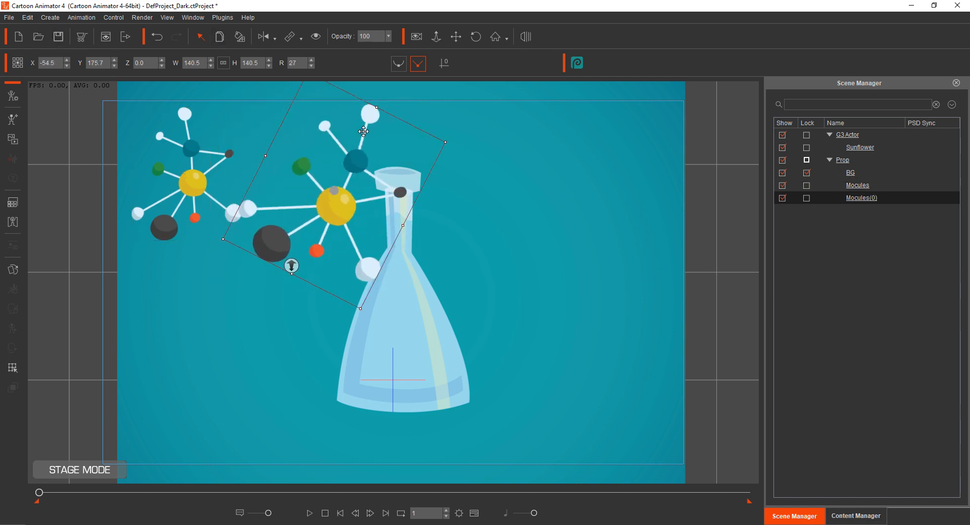
Set the flask's Z to 0, unlock the BG prop and set its Z to -5
{"action": "left_click", "coordinate": [432, 366]}
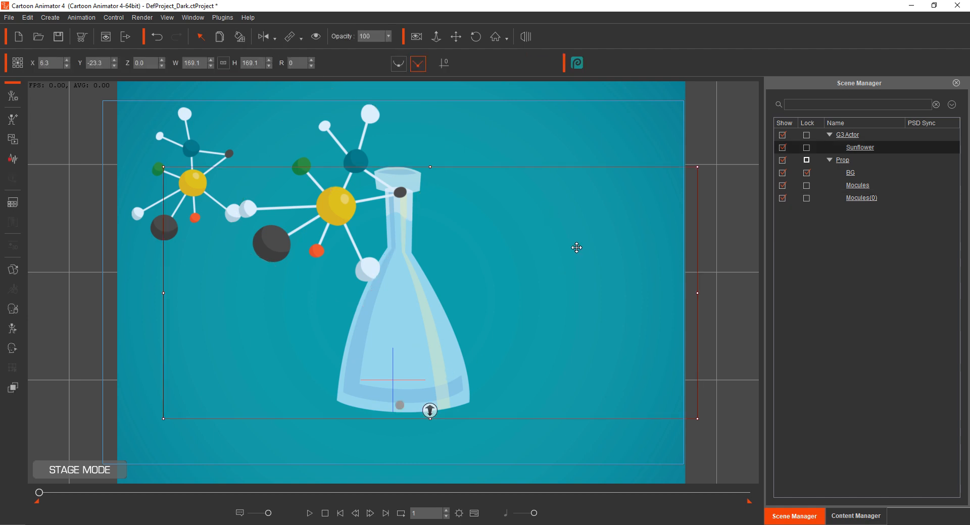
{"action": "left_click", "coordinate": [726, 147]}
{"action": "left_click", "coordinate": [806, 172]}
{"action": "type", "text": "-5"}
{"action": "key", "text": "Return"}
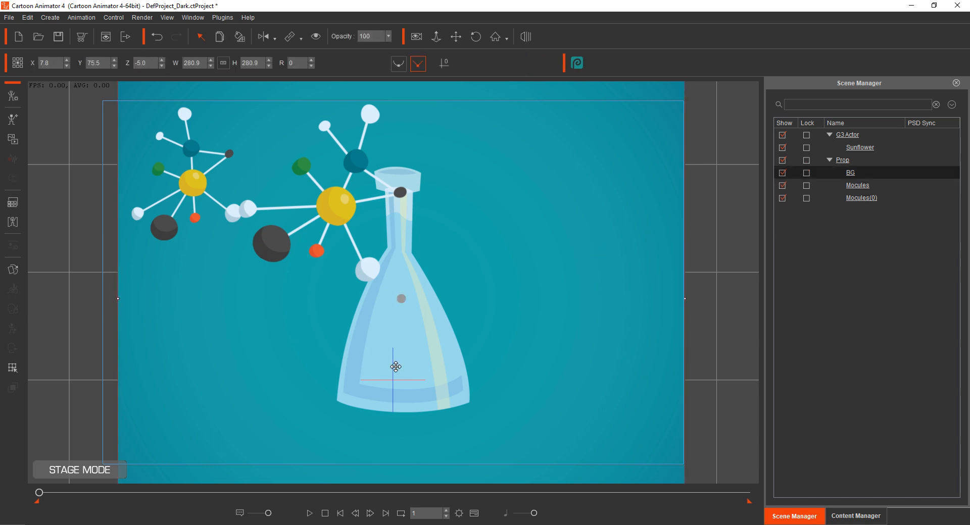
Lock the BG prop and set the Z of the molecule copy overlapping the flask's neck to -1
{"action": "left_click", "coordinate": [806, 173]}
{"action": "left_click", "coordinate": [329, 202]}
{"action": "type", "text": "-1"}
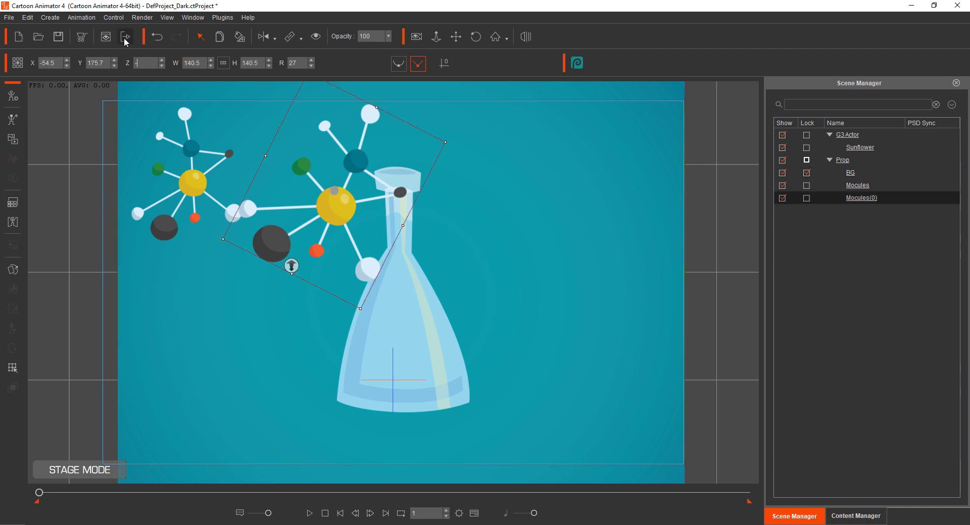
{"action": "key", "text": "Return"}
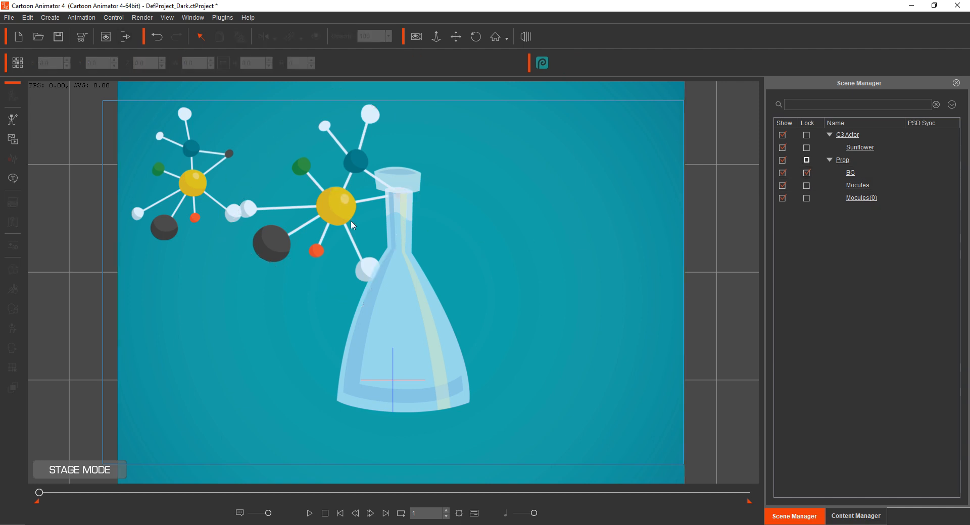
Duplicate the molecule copy, place the duplicate on the upper right side of the flask and rotate it counterclockwise
{"action": "left_click", "coordinate": [220, 39]}
{"action": "left_click_drag", "start_coordinate": [336, 207], "coordinate": [543, 218]}
{"action": "left_click_drag", "start_coordinate": [601, 271], "coordinate": [639, 184]}
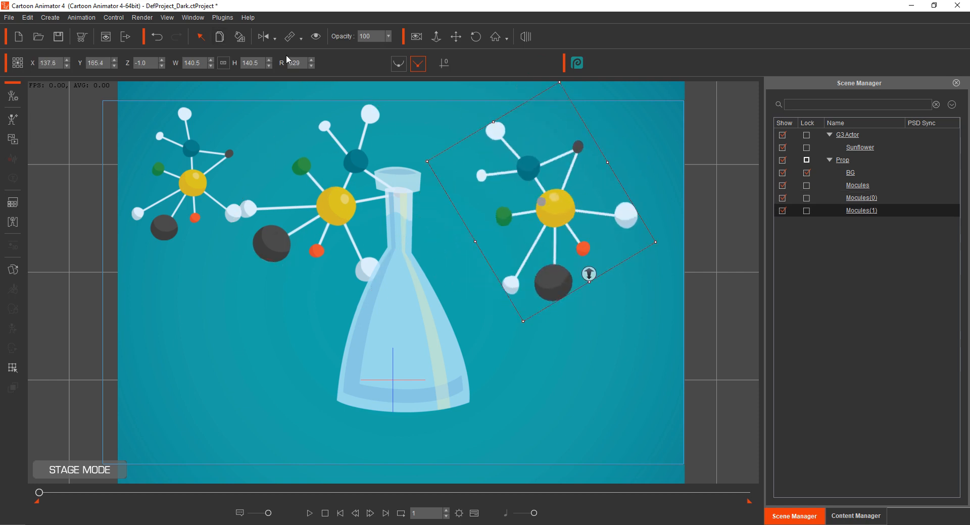
Duplicate the molecule twice more, placing one copy lower right and one lower left of the flask, the latter rotated 30 degrees
{"action": "left_click_drag", "start_coordinate": [537, 196], "coordinate": [519, 353]}
{"action": "left_click_drag", "start_coordinate": [621, 355], "coordinate": [617, 386]}
{"action": "left_click", "coordinate": [219, 37]}
{"action": "left_click_drag", "start_coordinate": [497, 297], "coordinate": [292, 314]}
{"action": "left_click_drag", "start_coordinate": [395, 328], "coordinate": [441, 356]}
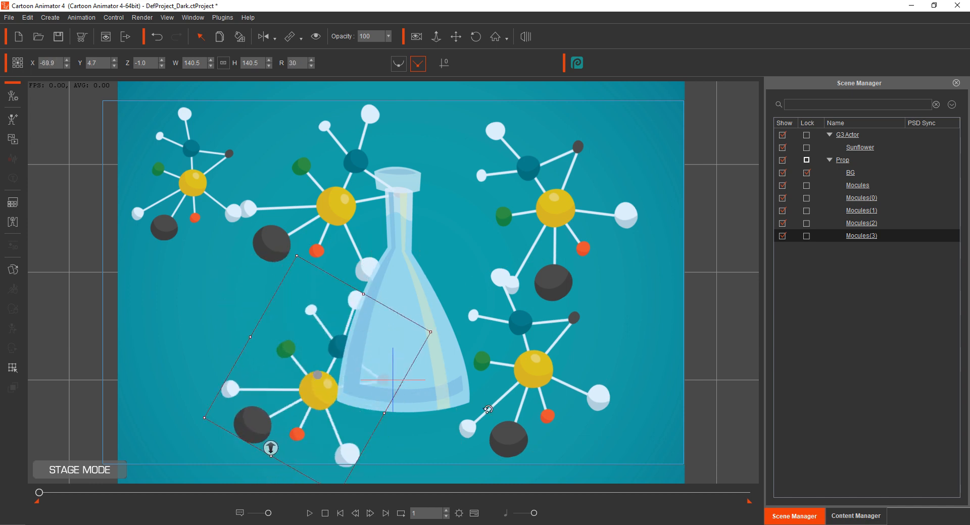
{"action": "left_click", "coordinate": [623, 312]}
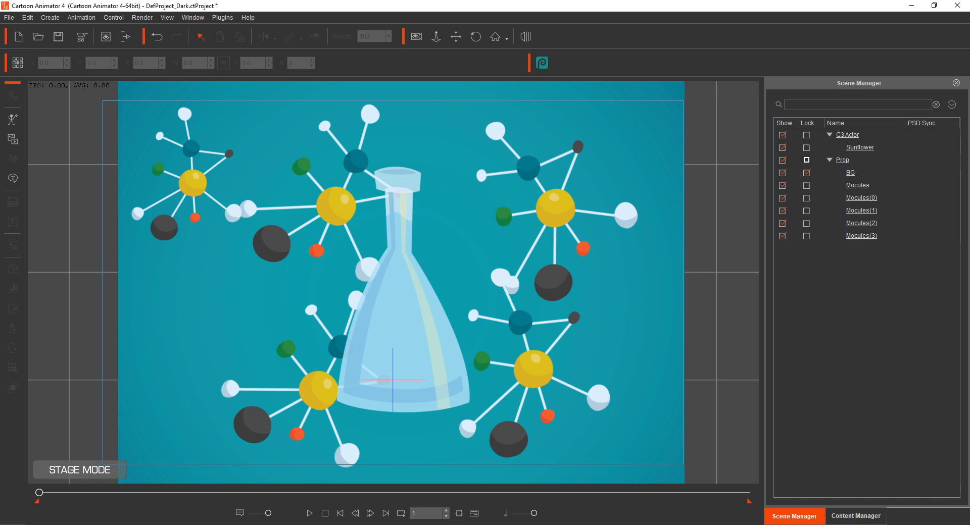
Play the scene briefly and stop the playback
{"action": "left_click", "coordinate": [856, 516]}
{"action": "left_click", "coordinate": [794, 515]}
{"action": "left_click", "coordinate": [310, 513]}
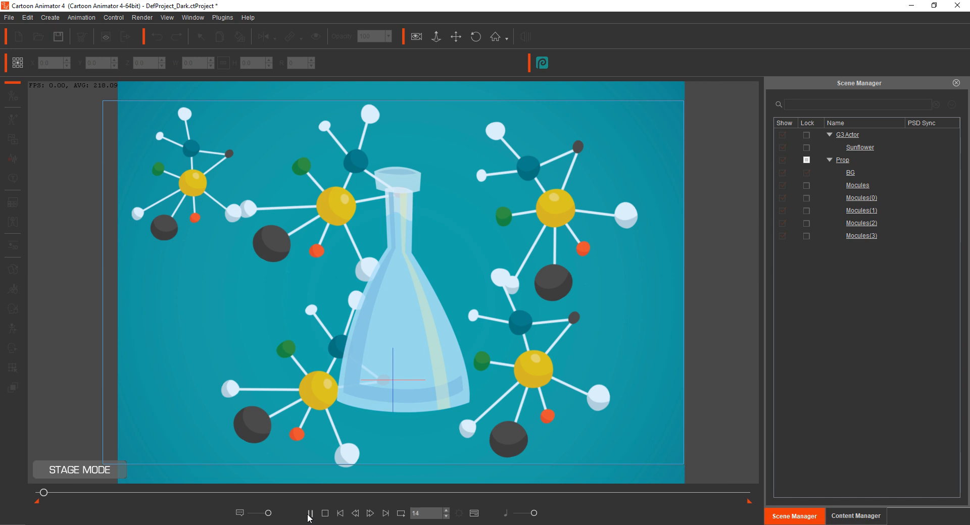
{"action": "left_click", "coordinate": [326, 513]}
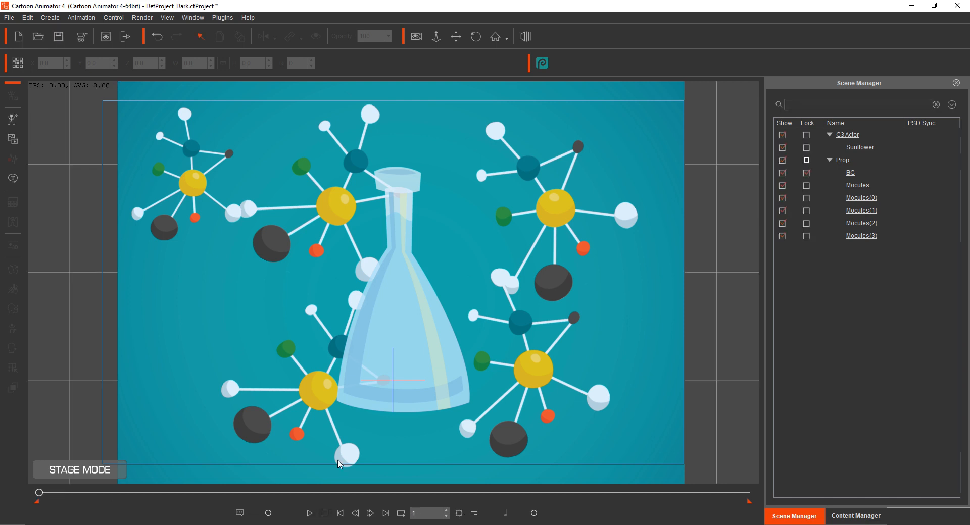
Show the timeline and select the flask actor
{"action": "key", "text": "F3"}
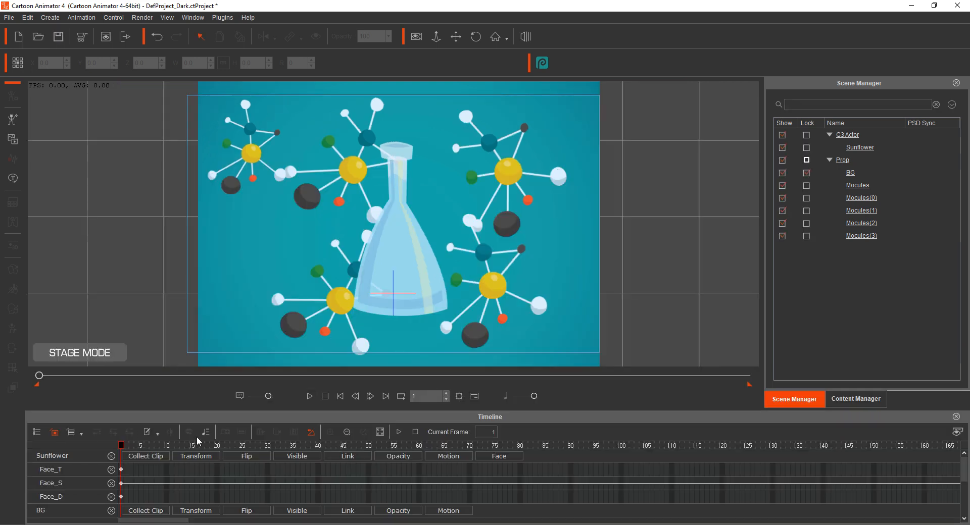
{"action": "left_click", "coordinate": [393, 264]}
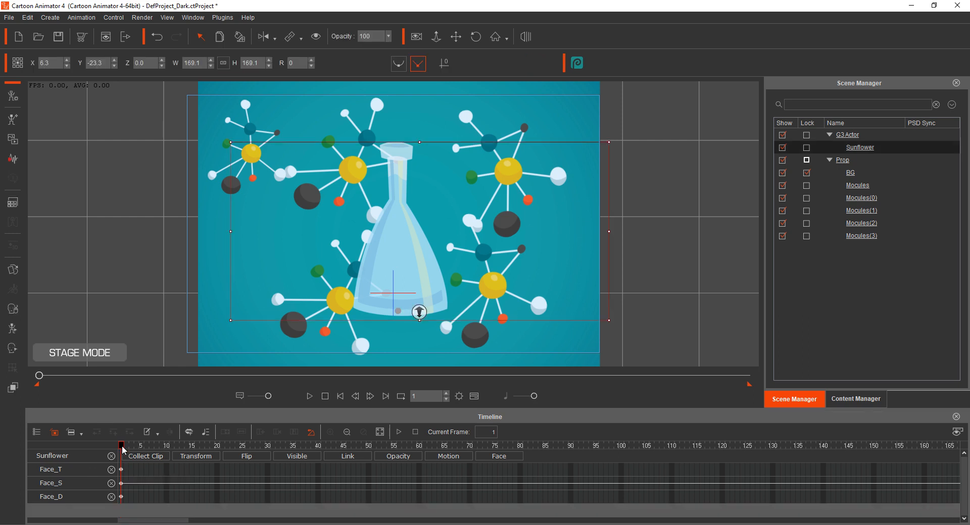
Add a default face key to the flask at frame 50 with the Face Key Editor
{"action": "left_click_drag", "start_coordinate": [123, 451], "coordinate": [417, 465]}
{"action": "left_click", "coordinate": [13, 349]}
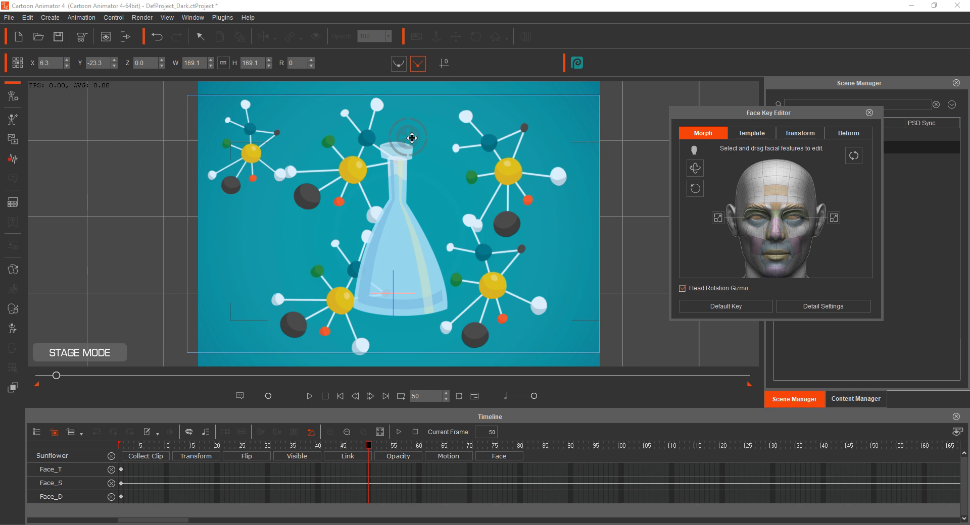
{"action": "left_click", "coordinate": [726, 308]}
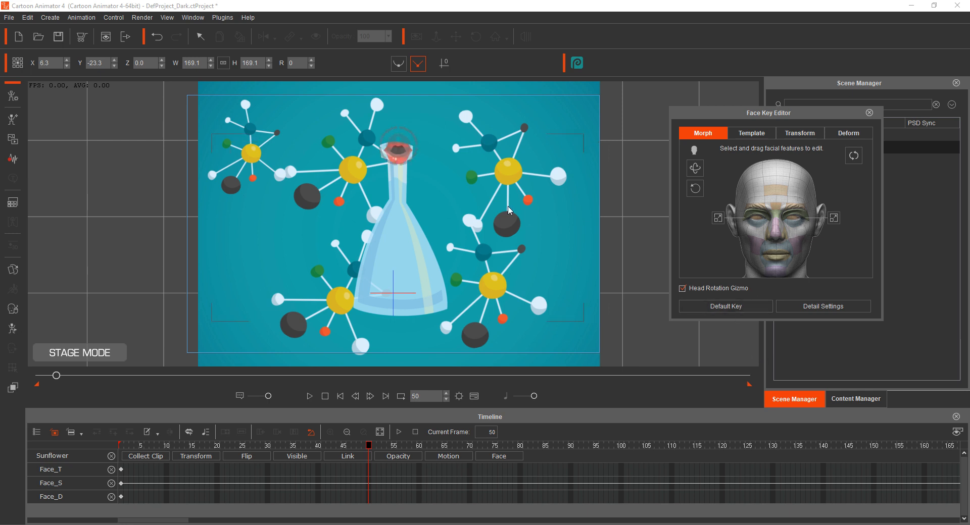
{"action": "left_click", "coordinate": [868, 113]}
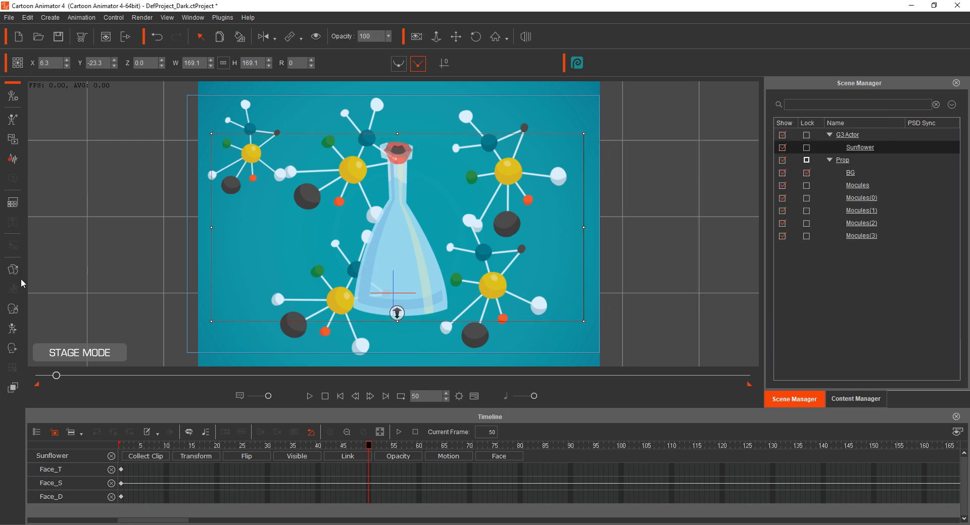
Set the flask's Mouth sprite to Normal at frame 50, and undo the face and mouth keys made there
{"action": "key", "text": "s"}
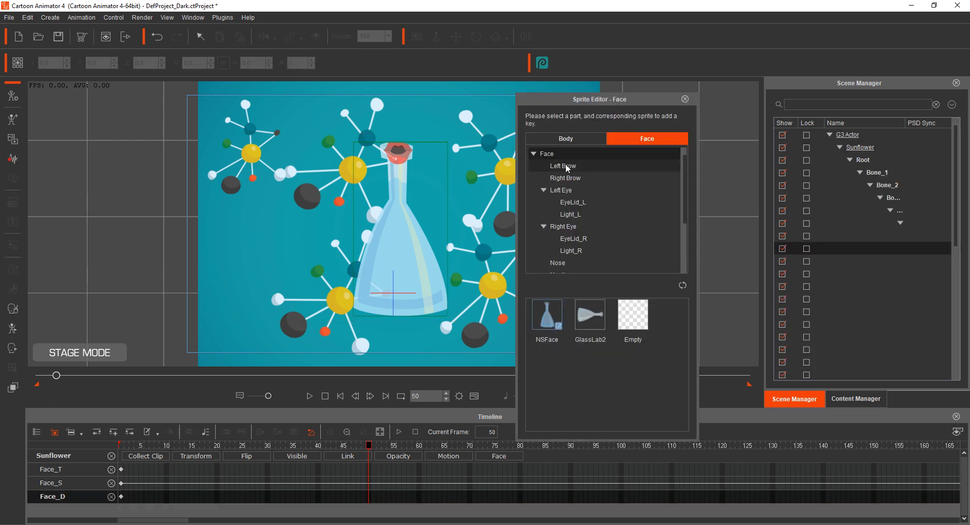
{"action": "left_click", "coordinate": [404, 162]}
{"action": "left_click", "coordinate": [547, 314]}
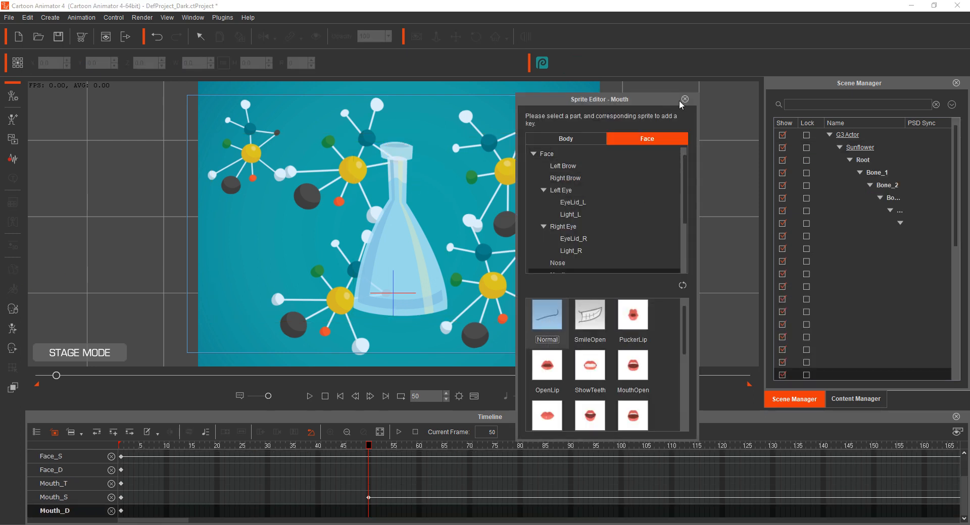
{"action": "left_click", "coordinate": [685, 99]}
{"action": "left_click", "coordinate": [15, 347]}
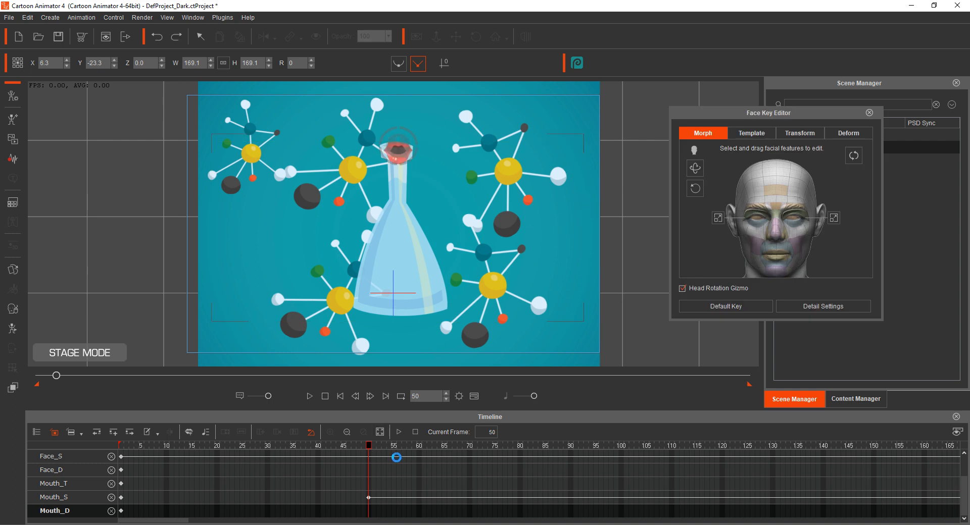
{"action": "key", "text": "ctrl+z"}
{"action": "key", "text": "ctrl+z"}
Add a default face key to the flask at frame 1 and set its Mouth sprite to Normal
{"action": "left_click", "coordinate": [416, 434]}
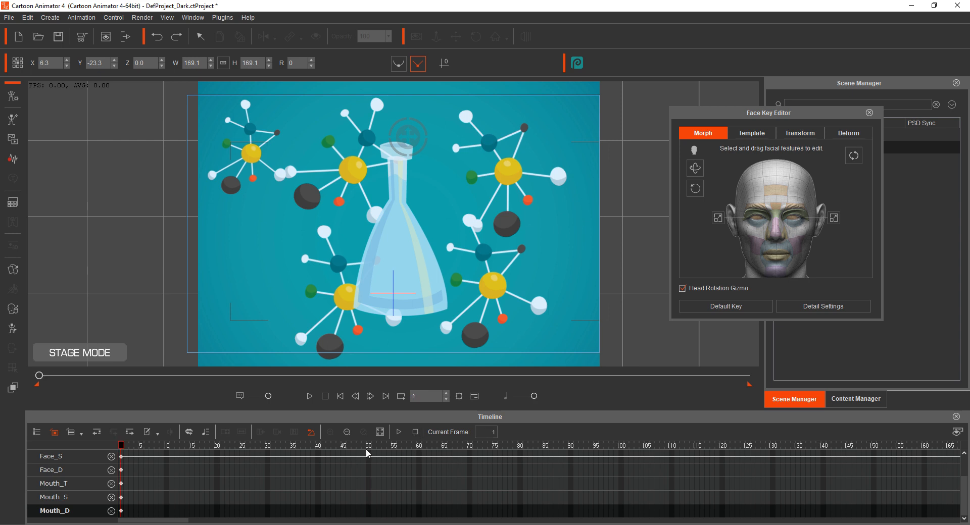
{"action": "left_click", "coordinate": [370, 447]}
{"action": "left_click", "coordinate": [415, 432]}
{"action": "left_click", "coordinate": [726, 306]}
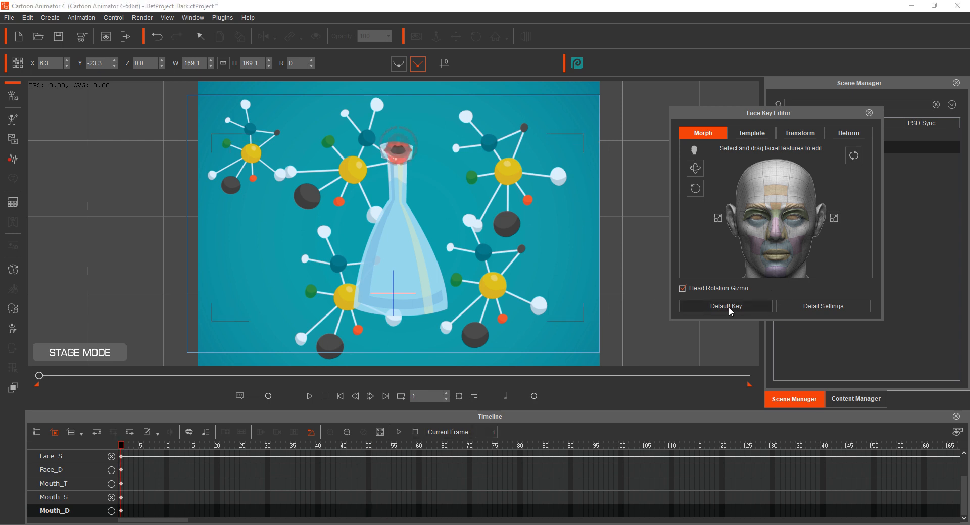
{"action": "left_click", "coordinate": [15, 271]}
{"action": "left_click", "coordinate": [554, 241]}
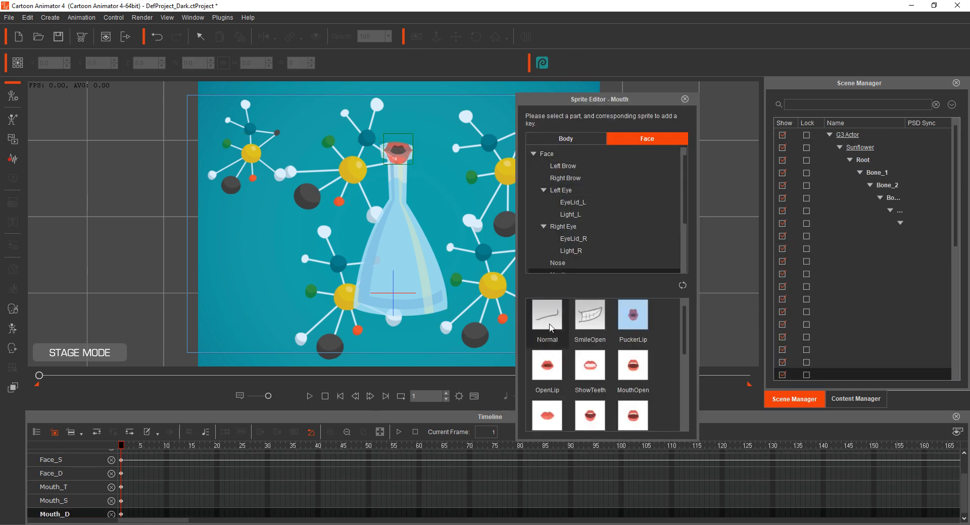
{"action": "left_click", "coordinate": [685, 99]}
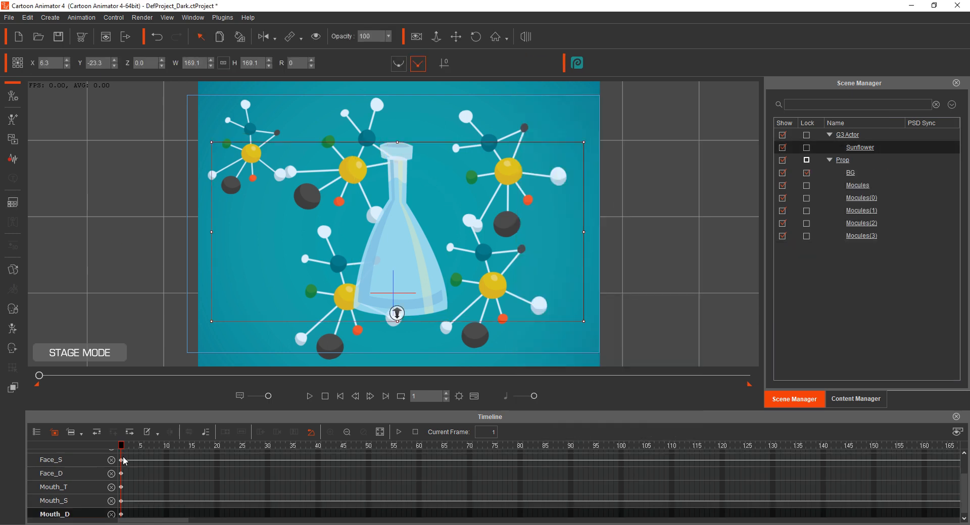
Key the liquid level at frame 50 by turning the face rotation toward the lower right, and preview the animation from frame 1
{"action": "left_click", "coordinate": [368, 445]}
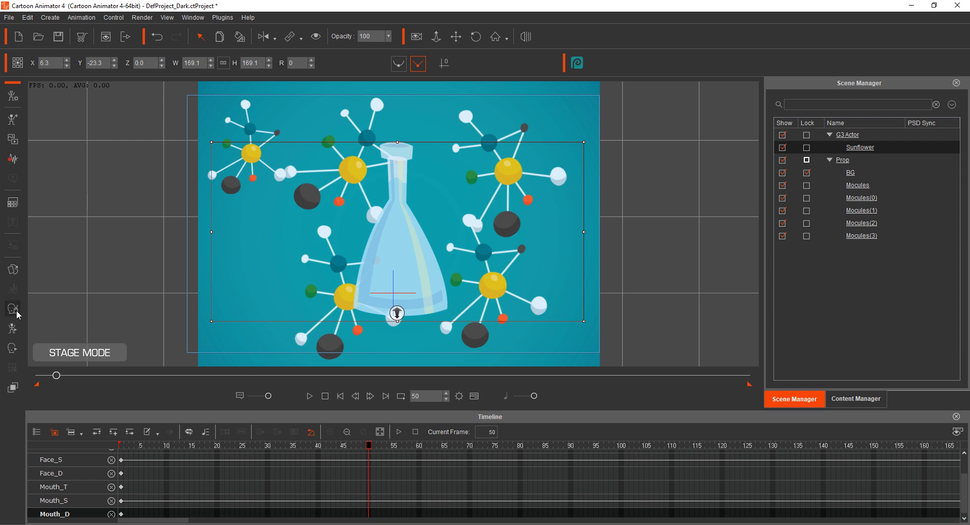
{"action": "left_click", "coordinate": [13, 348]}
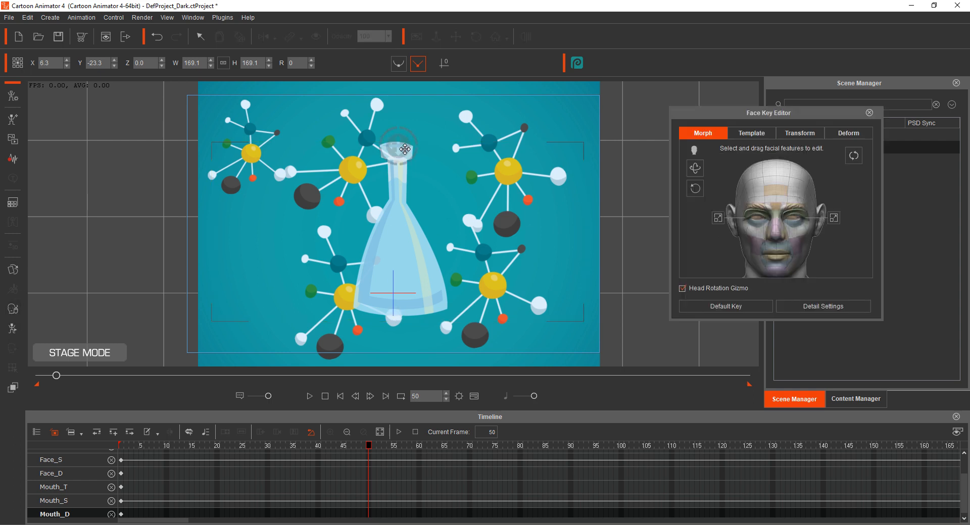
{"action": "left_click_drag", "start_coordinate": [404, 149], "coordinate": [585, 248]}
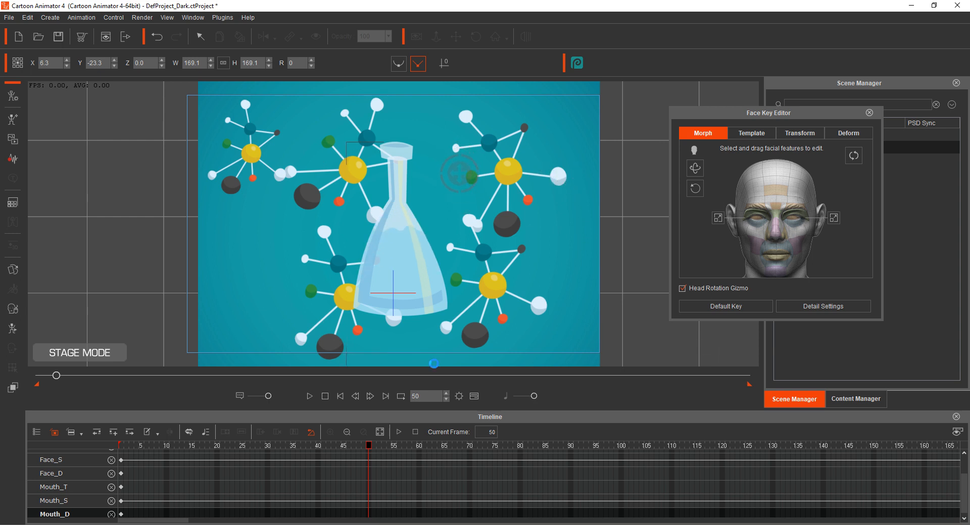
{"action": "left_click_drag", "start_coordinate": [364, 450], "coordinate": [121, 449]}
{"action": "left_click", "coordinate": [398, 432]}
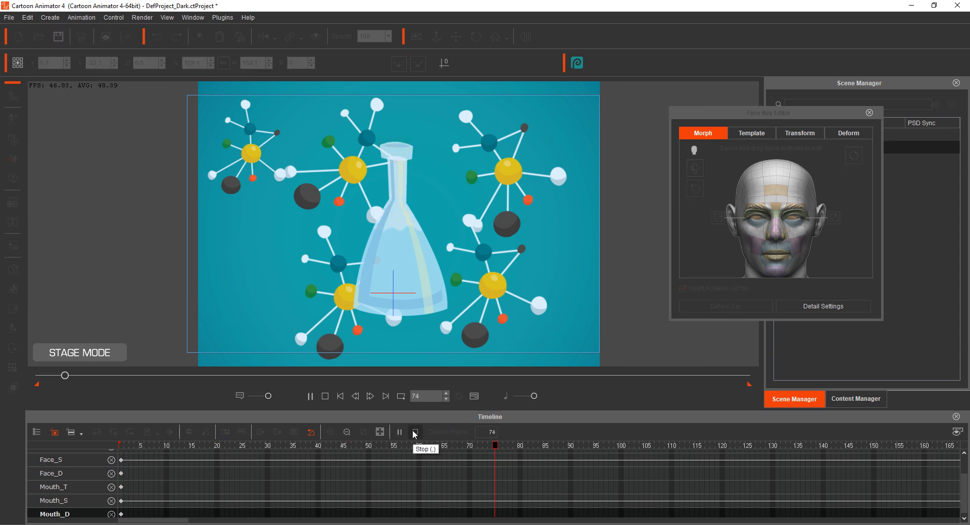
{"action": "left_click", "coordinate": [415, 432]}
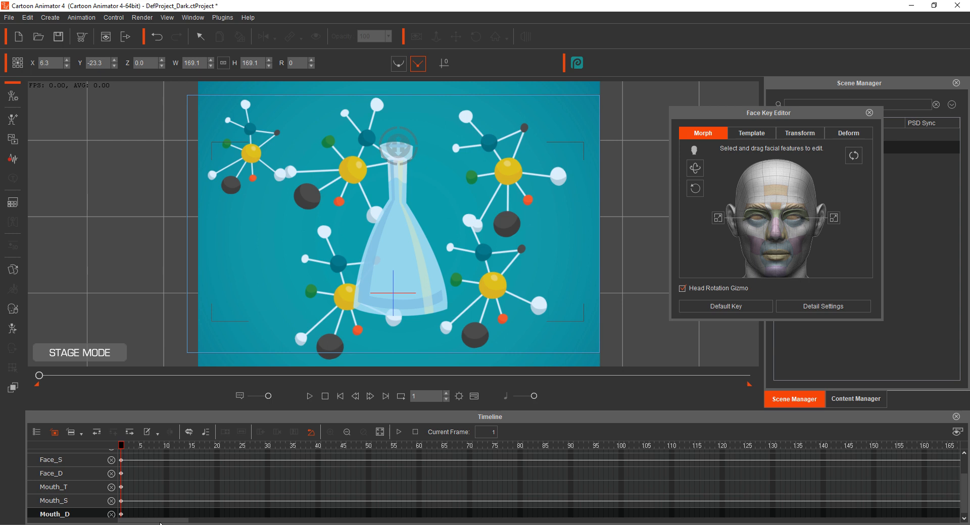
Key the liquid near the flask's bottom at frame 100 by turning the face rotation toward the lower left, and preview it
{"action": "left_click", "coordinate": [364, 447]}
{"action": "left_click", "coordinate": [622, 447]}
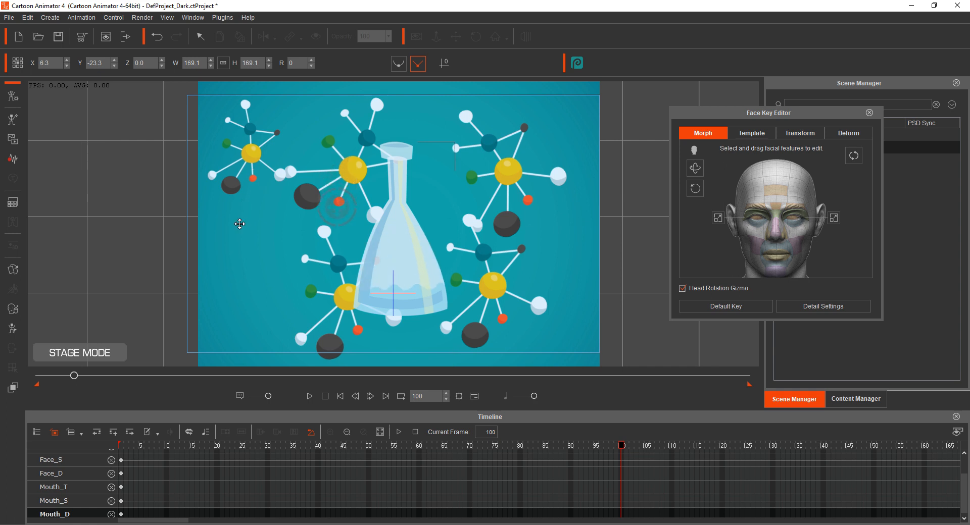
{"action": "left_click_drag", "start_coordinate": [620, 449], "coordinate": [181, 439]}
{"action": "left_click", "coordinate": [415, 433]}
{"action": "left_click", "coordinate": [400, 437]}
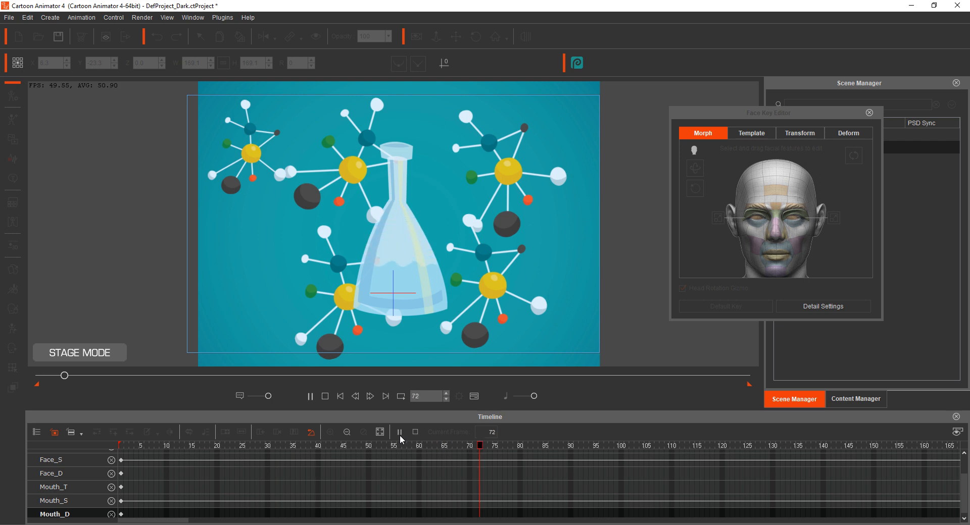
{"action": "left_click", "coordinate": [400, 437]}
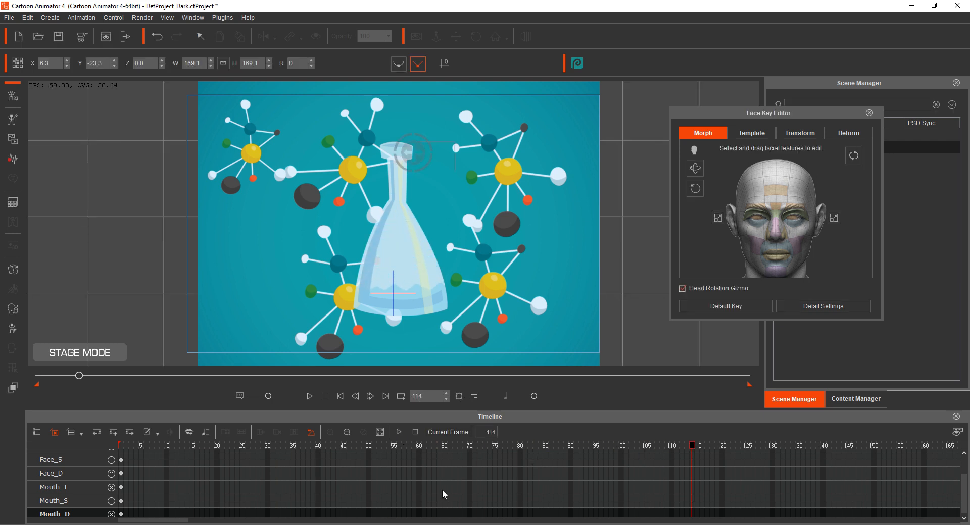
Close the Face Key Editor, show the flask's Transform track and add a Transform key at frame 100
{"action": "left_click_drag", "start_coordinate": [174, 522], "coordinate": [208, 521]}
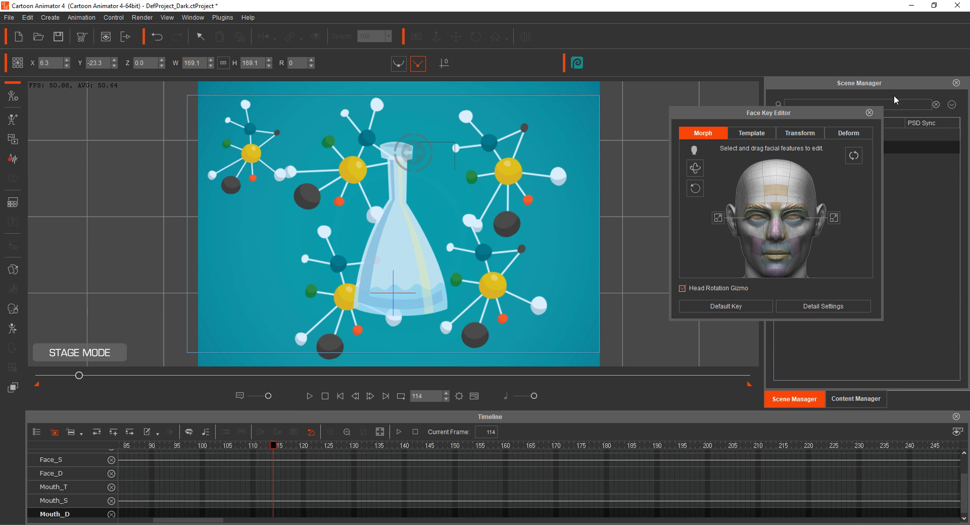
{"action": "left_click", "coordinate": [869, 113]}
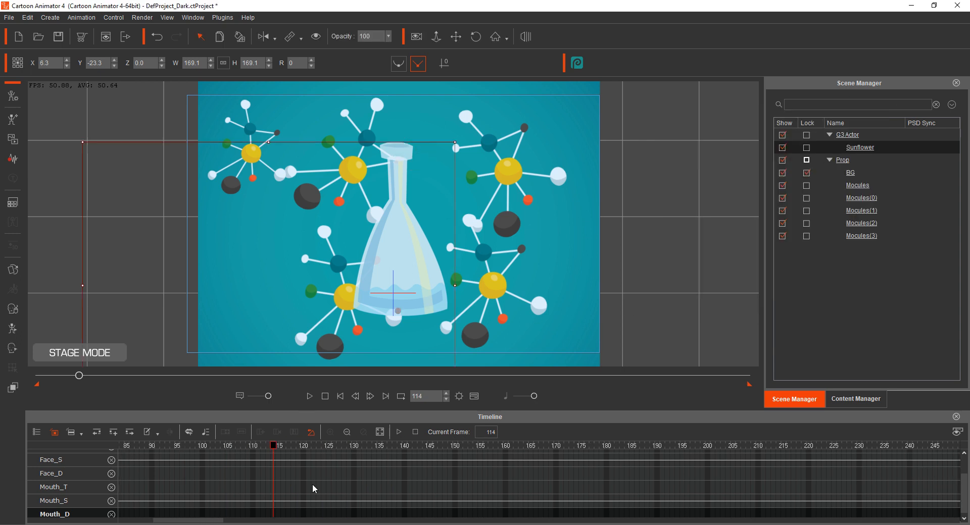
{"action": "left_click_drag", "start_coordinate": [278, 457], "coordinate": [205, 459]}
{"action": "scroll", "coordinate": [750, 494], "scroll_direction": "up", "scroll_amount": 3}
{"action": "left_click", "coordinate": [184, 457]}
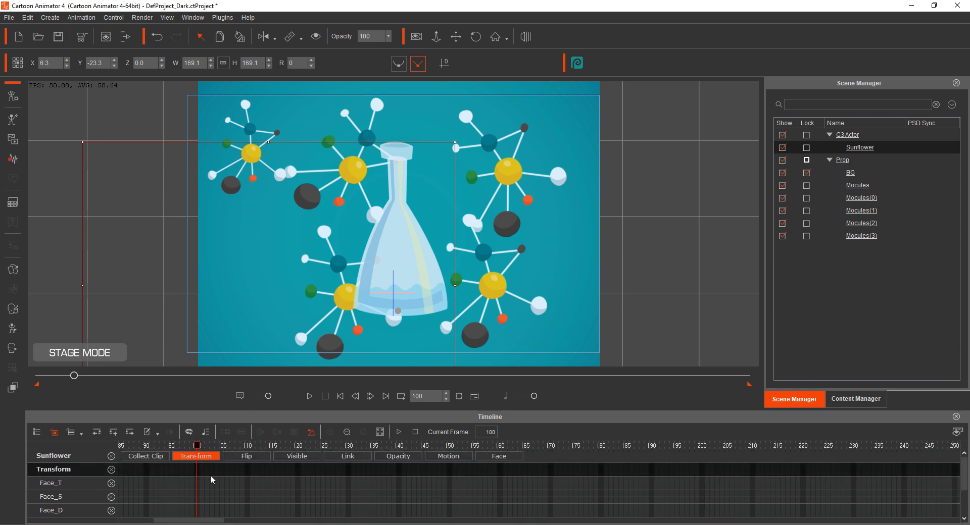
{"action": "left_click", "coordinate": [113, 432]}
Switch the flask's Face sprite to GlassLab2 at frame 100
{"action": "left_click_drag", "start_coordinate": [198, 446], "coordinate": [247, 447]}
{"action": "left_click_drag", "start_coordinate": [242, 446], "coordinate": [197, 448]}
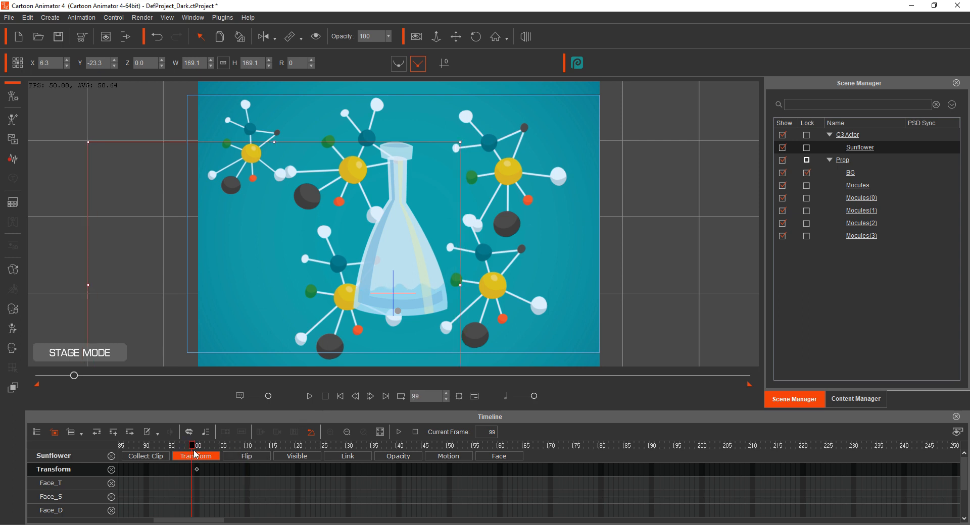
{"action": "left_click", "coordinate": [13, 273]}
{"action": "left_click", "coordinate": [579, 324]}
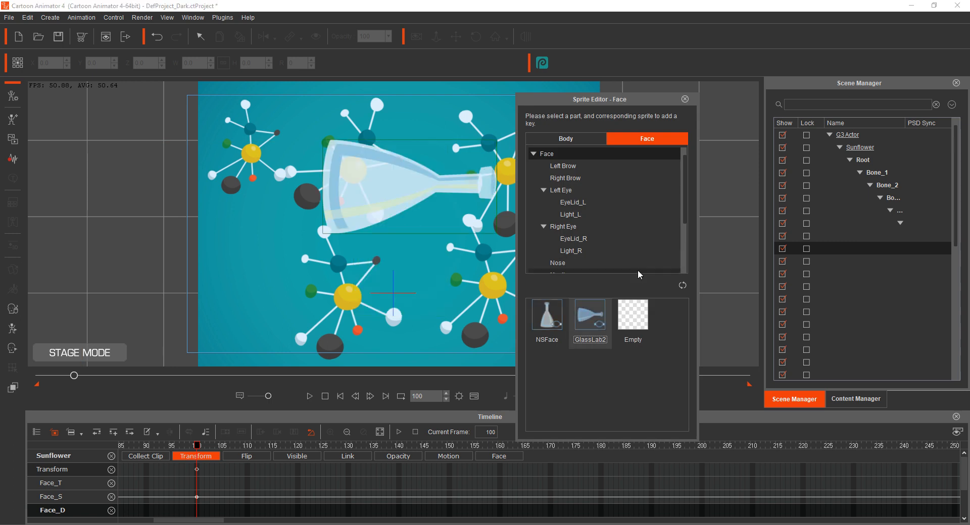
{"action": "left_click", "coordinate": [685, 99]}
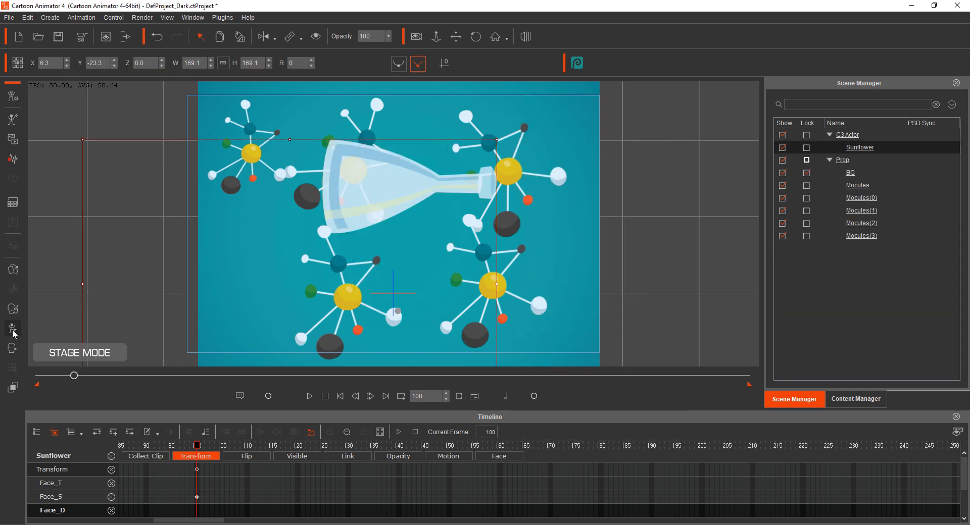
Rotate the flask 37 degrees at frame 150 to key its tilt
{"action": "left_click_drag", "start_coordinate": [198, 448], "coordinate": [441, 447]}
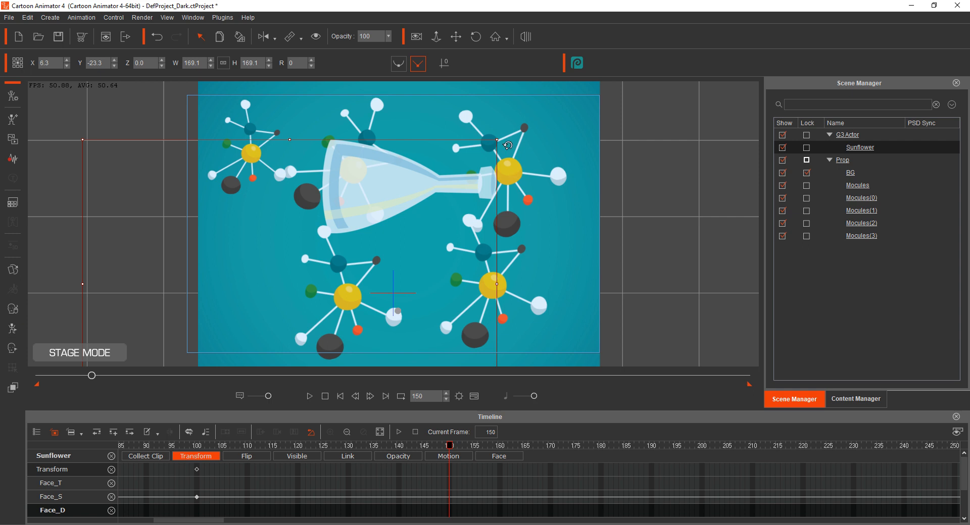
{"action": "left_click_drag", "start_coordinate": [504, 135], "coordinate": [604, 228]}
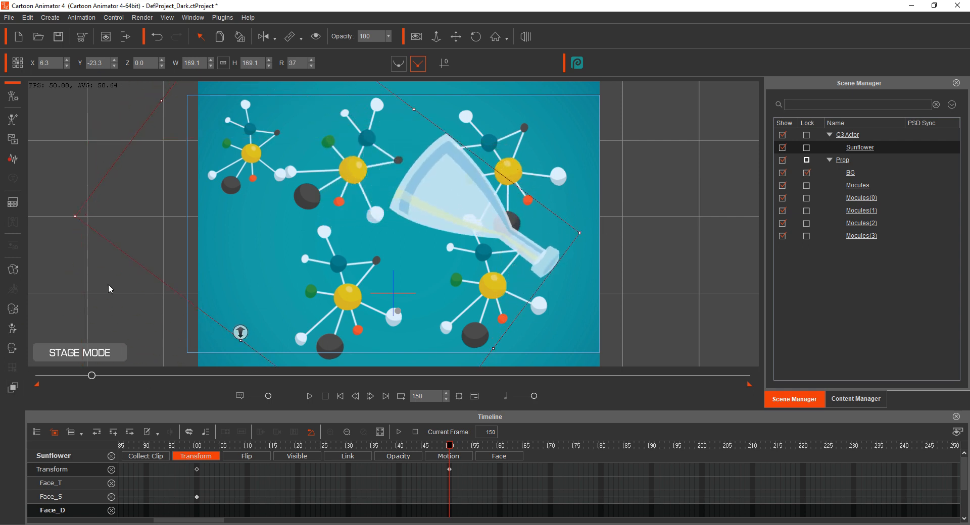
Key the liquid inside the tilted flask at frame 150 by turning the face rotation toward the upper right
{"action": "left_click_drag", "start_coordinate": [447, 452], "coordinate": [197, 458]}
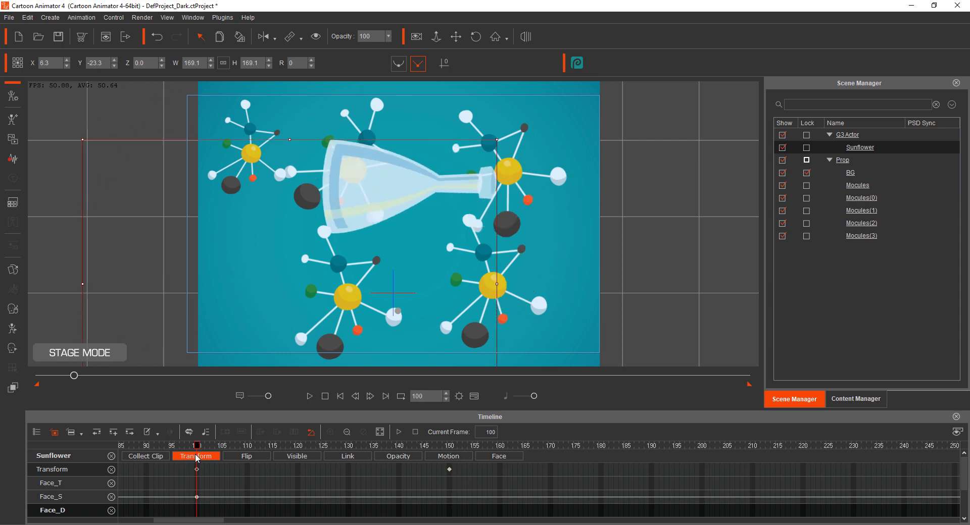
{"action": "left_click", "coordinate": [449, 446]}
{"action": "left_click", "coordinate": [12, 348]}
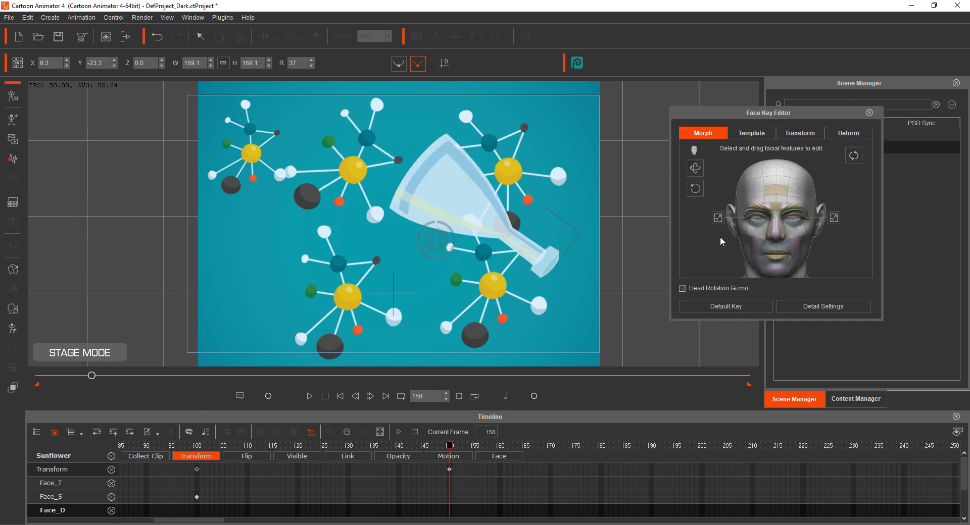
{"action": "mouse_move", "coordinate": [435, 240]}
{"action": "left_mouse_down"}
{"action": "mouse_move", "coordinate": [499, 237]}
{"action": "mouse_move", "coordinate": [520, 212]}
{"action": "mouse_move", "coordinate": [507, 171]}
{"action": "mouse_move", "coordinate": [470, 166]}
{"action": "mouse_move", "coordinate": [500, 181]}
{"action": "mouse_move", "coordinate": [540, 174]}
{"action": "left_mouse_up"}
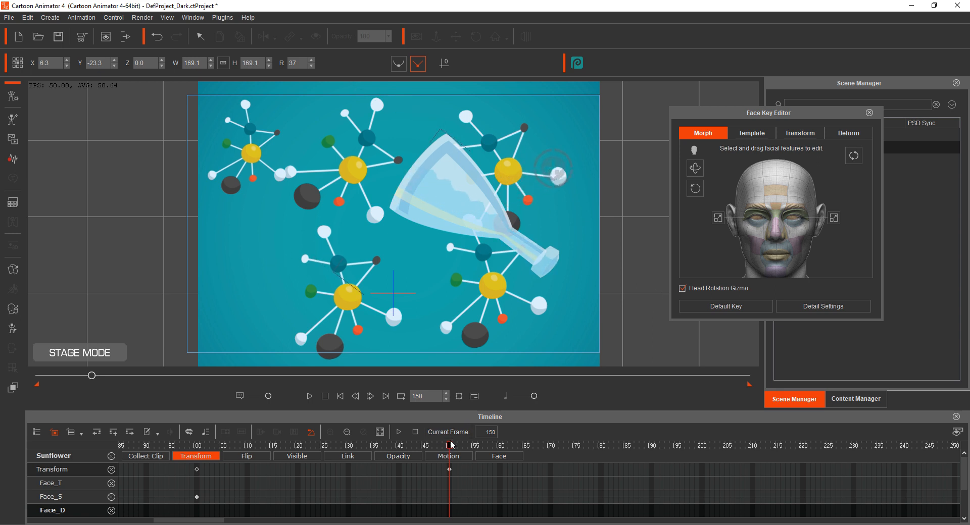
Close the Face Key Editor and rotate the flask to 1 degree at frame 200 to key its return from the tilt
{"action": "left_click", "coordinate": [411, 447]}
{"action": "left_click_drag", "start_coordinate": [411, 449], "coordinate": [702, 477]}
{"action": "left_click", "coordinate": [703, 470]}
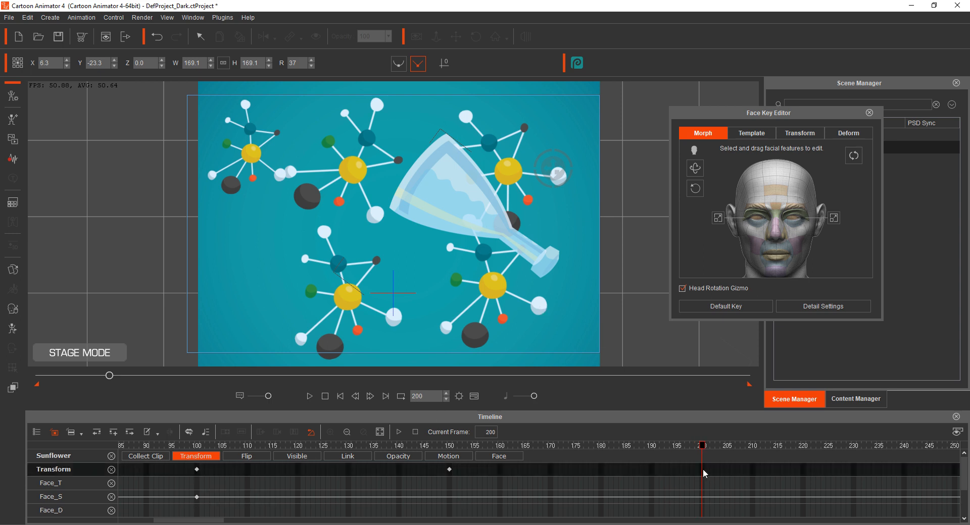
{"action": "left_click", "coordinate": [870, 113]}
{"action": "left_click_drag", "start_coordinate": [620, 254], "coordinate": [485, 206]}
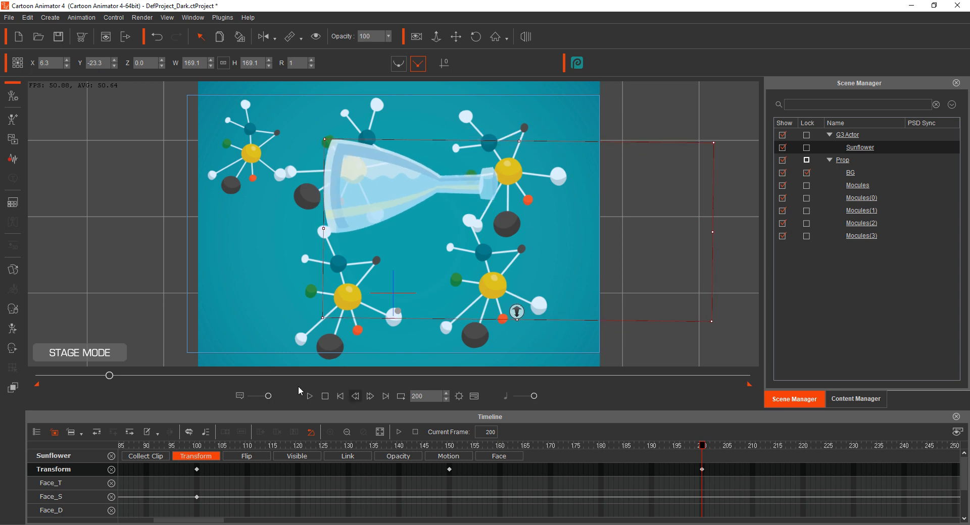
Key the liquid at frame 200 by turning the face rotation toward the upper left, and preview the animation
{"action": "left_click", "coordinate": [13, 348]}
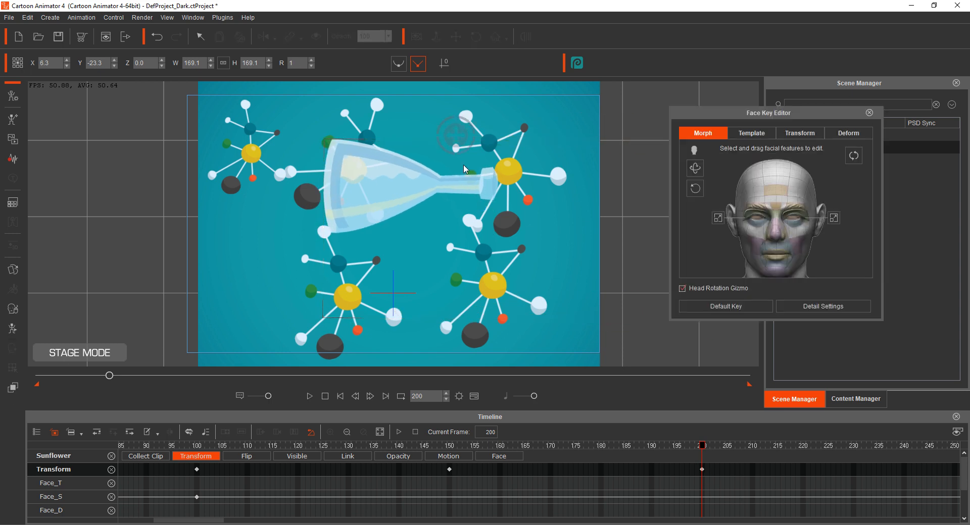
{"action": "left_click_drag", "start_coordinate": [457, 132], "coordinate": [352, 86]}
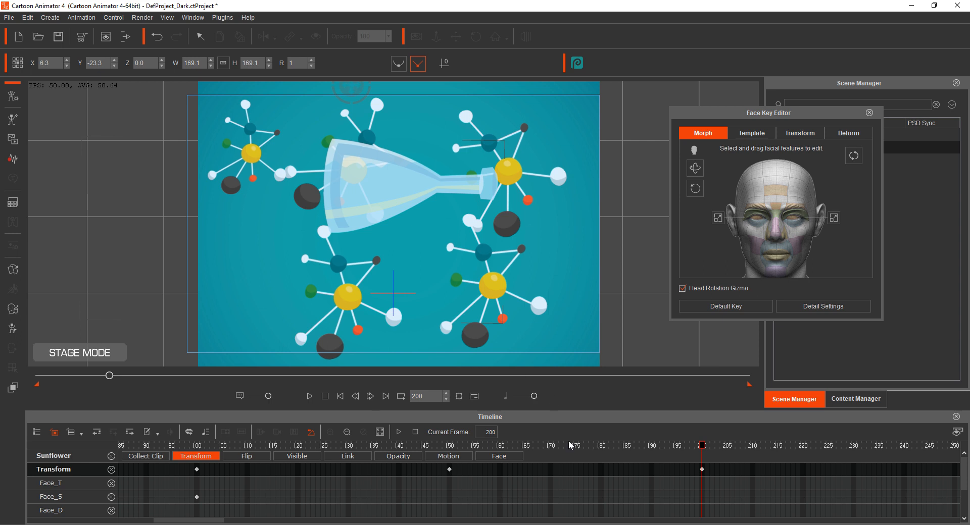
{"action": "left_click", "coordinate": [184, 444]}
{"action": "left_click", "coordinate": [400, 432]}
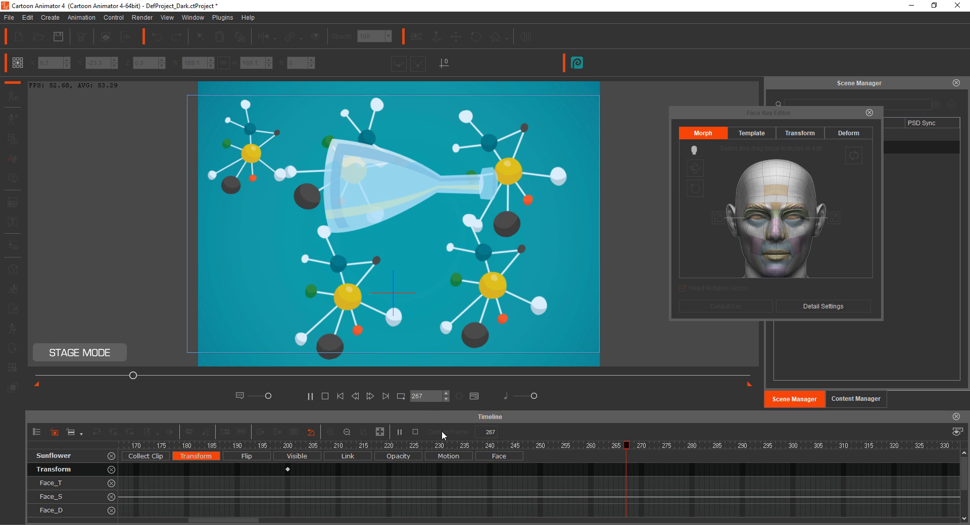
{"action": "left_click", "coordinate": [416, 433]}
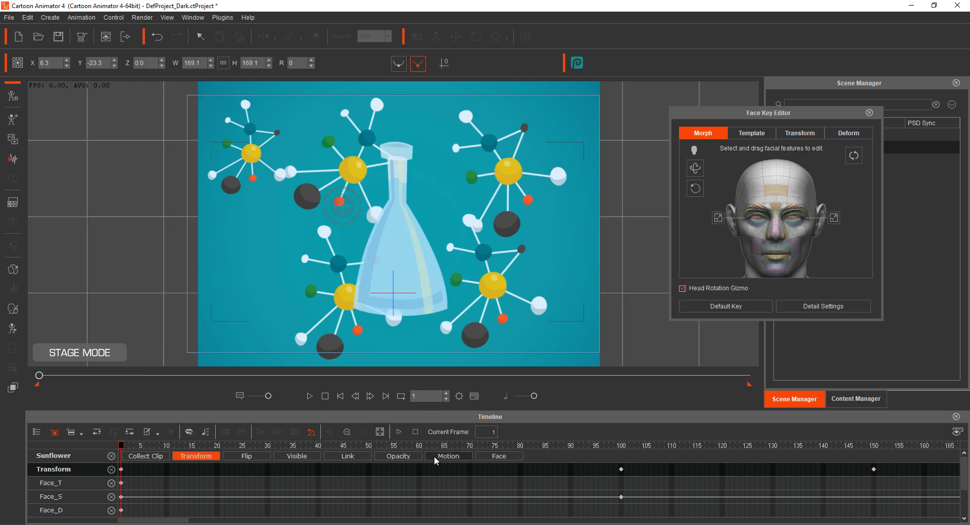
Set the project's total animation length to 350 frames and play the animation through
{"action": "left_click", "coordinate": [459, 396]}
{"action": "double_click", "coordinate": [296, 152]}
{"action": "type", "text": "350"}
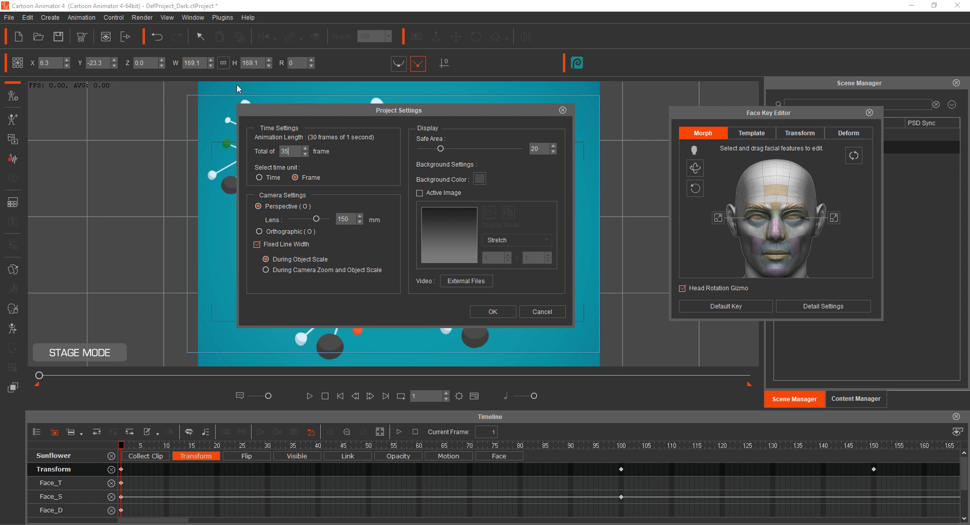
{"action": "key", "text": "Return"}
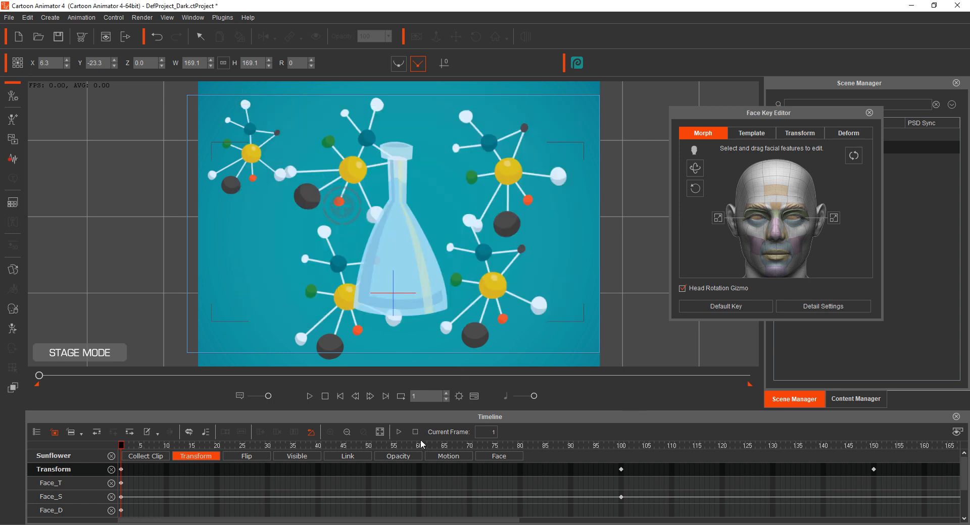
{"action": "left_click", "coordinate": [399, 432]}
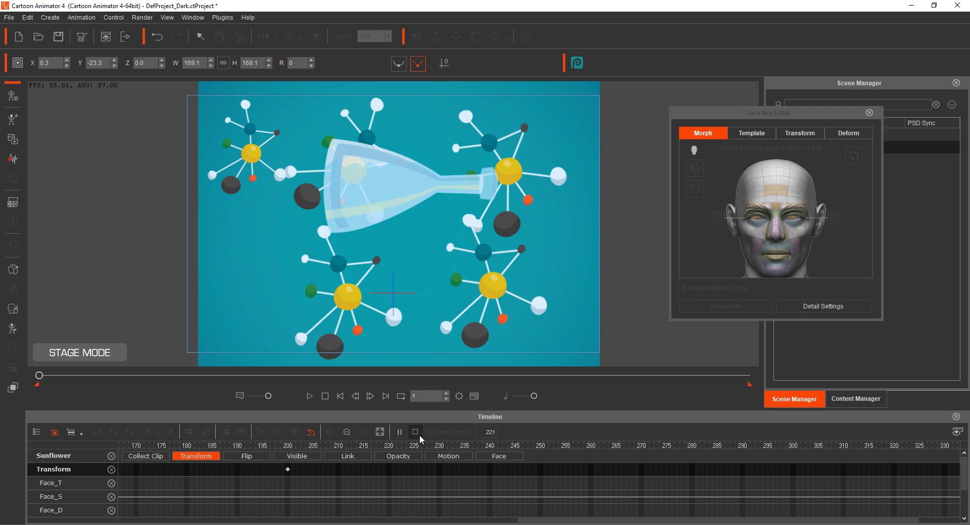
{"action": "left_click", "coordinate": [420, 435]}
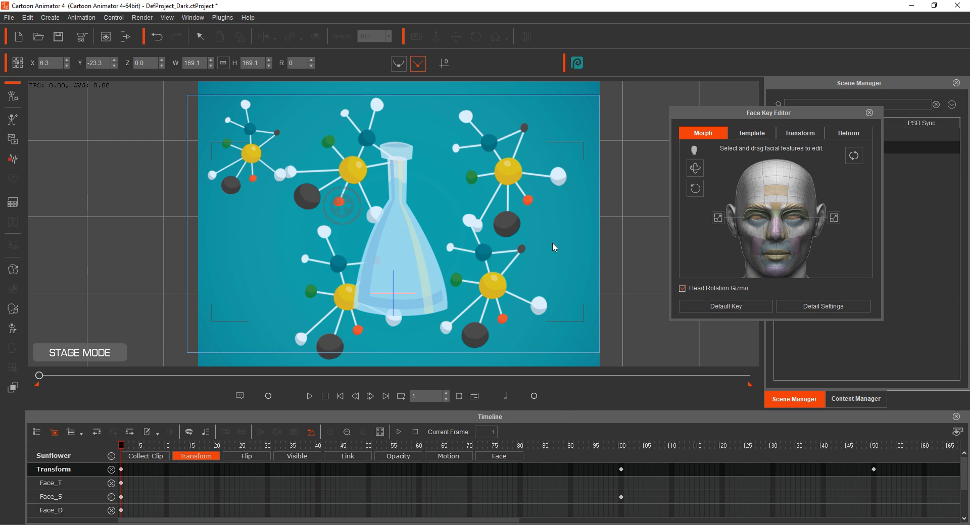
Close the Face Key Editor and reselect the flask on the stage
{"action": "left_click", "coordinate": [869, 113]}
{"action": "left_click", "coordinate": [717, 159]}
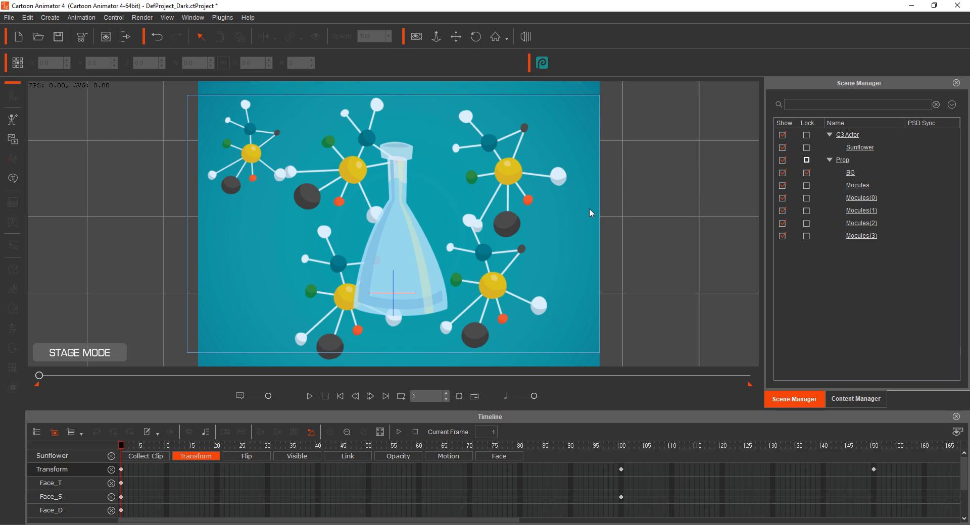
{"action": "left_click", "coordinate": [399, 244]}
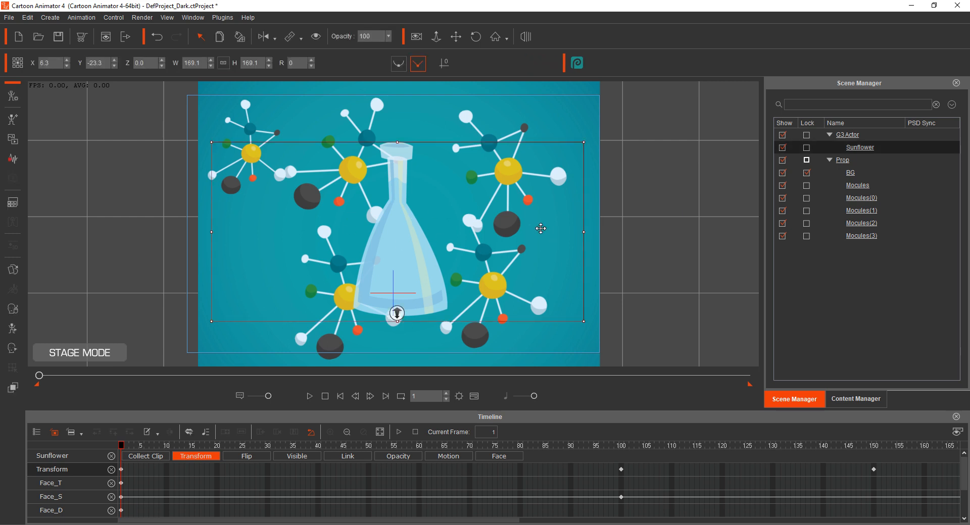